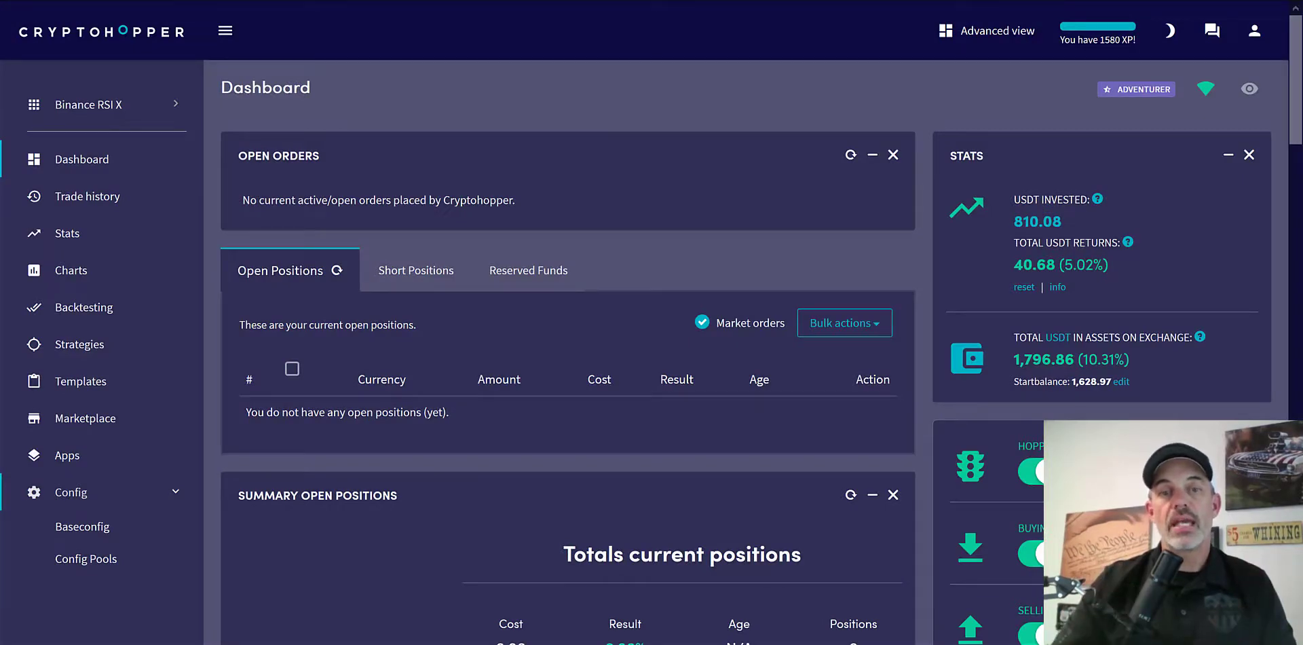
Step: Scroll the Binance RSI X dashboard down to the Latest 5 Sells and Cryptohopper Output panels
{"action": "scroll", "coordinate": [746, 339], "scroll_direction": "down", "scroll_amount": 8}
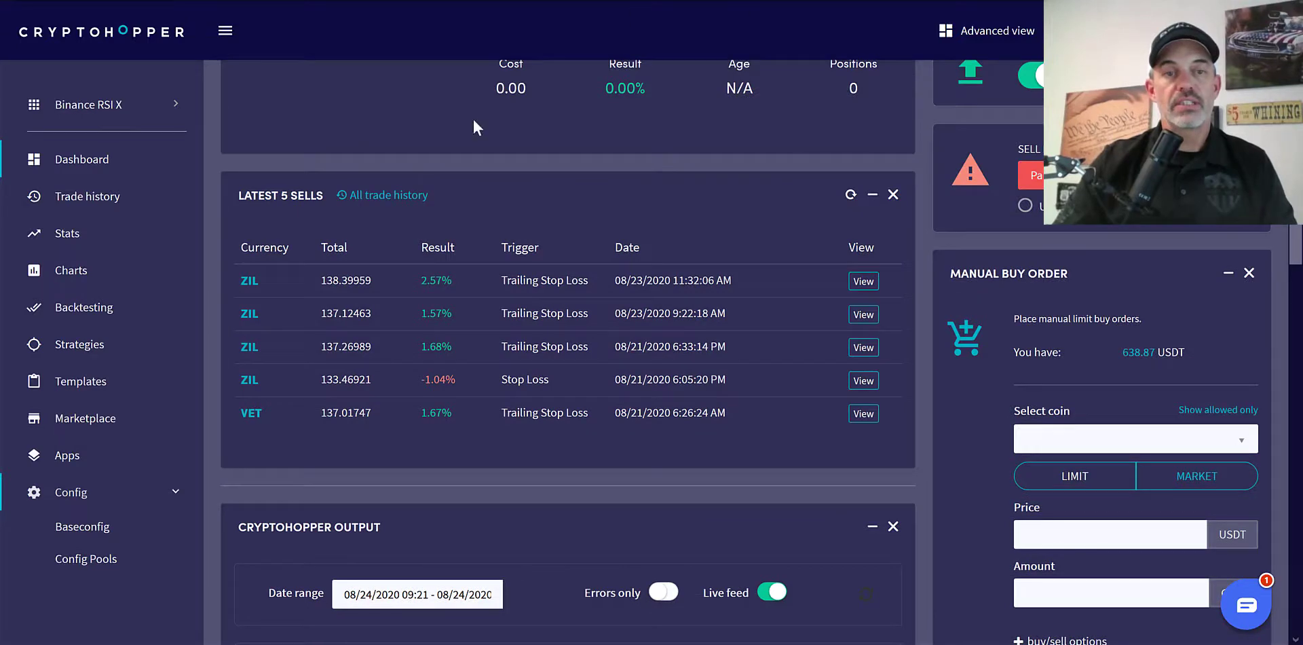
Step: Open Trade history and highlight the TradingView buy triggers and Trailing Stop Loss sell triggers
{"action": "left_click", "coordinate": [256, 348]}
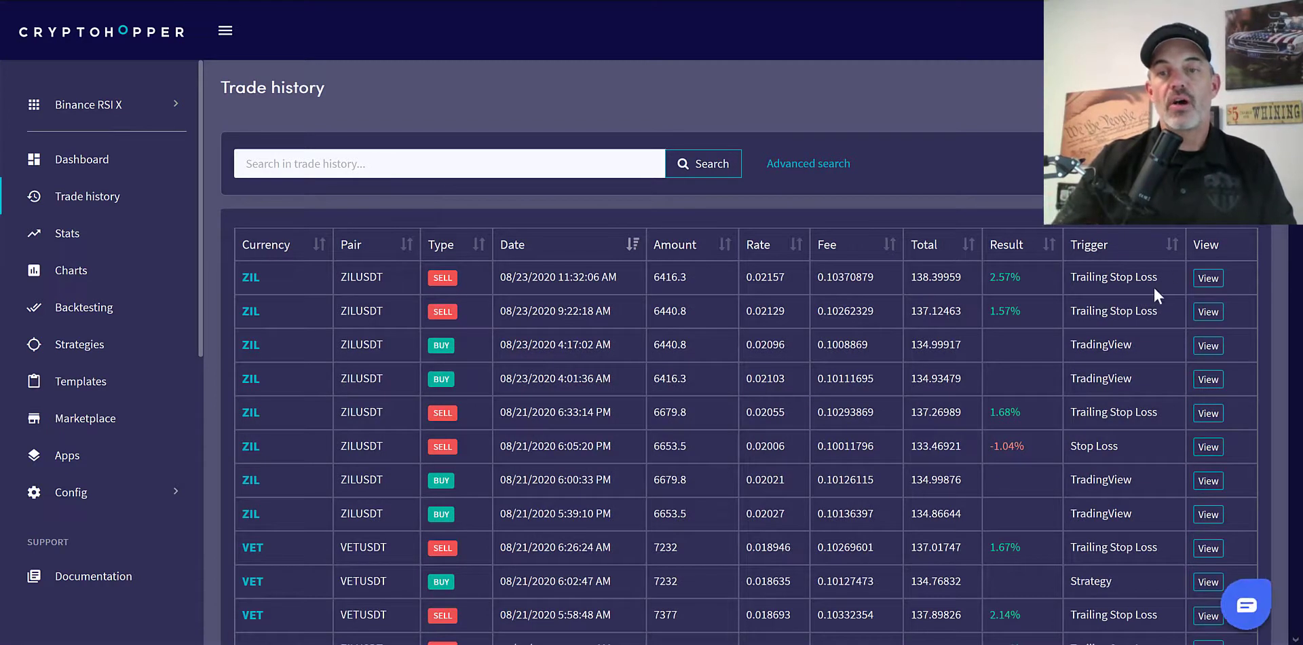
{"action": "double_click", "coordinate": [1080, 345]}
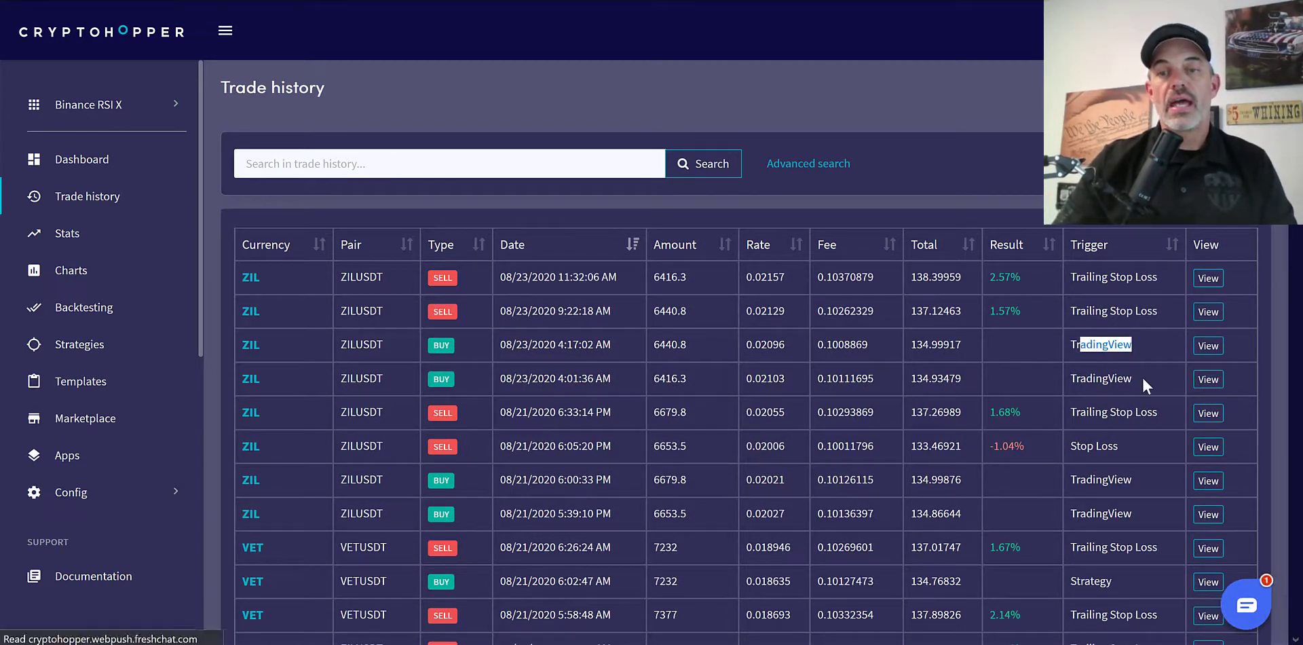
{"action": "double_click", "coordinate": [1073, 378]}
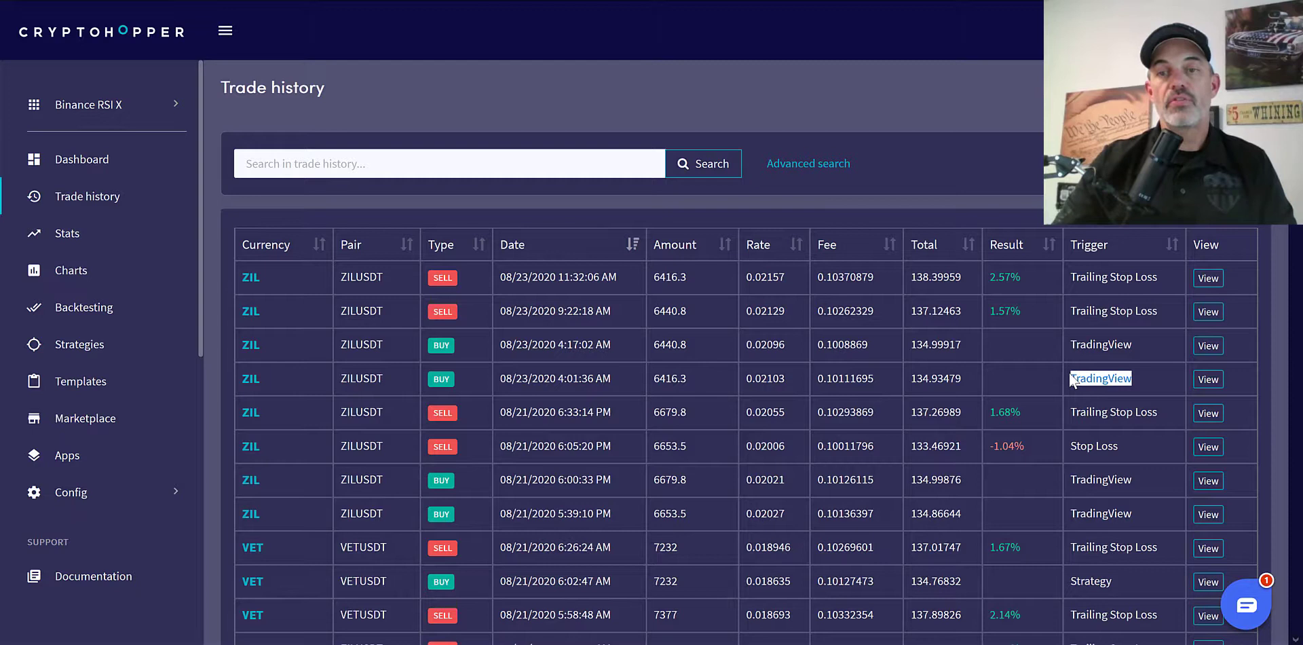
{"action": "left_click_drag", "start_coordinate": [1075, 309], "coordinate": [1149, 310]}
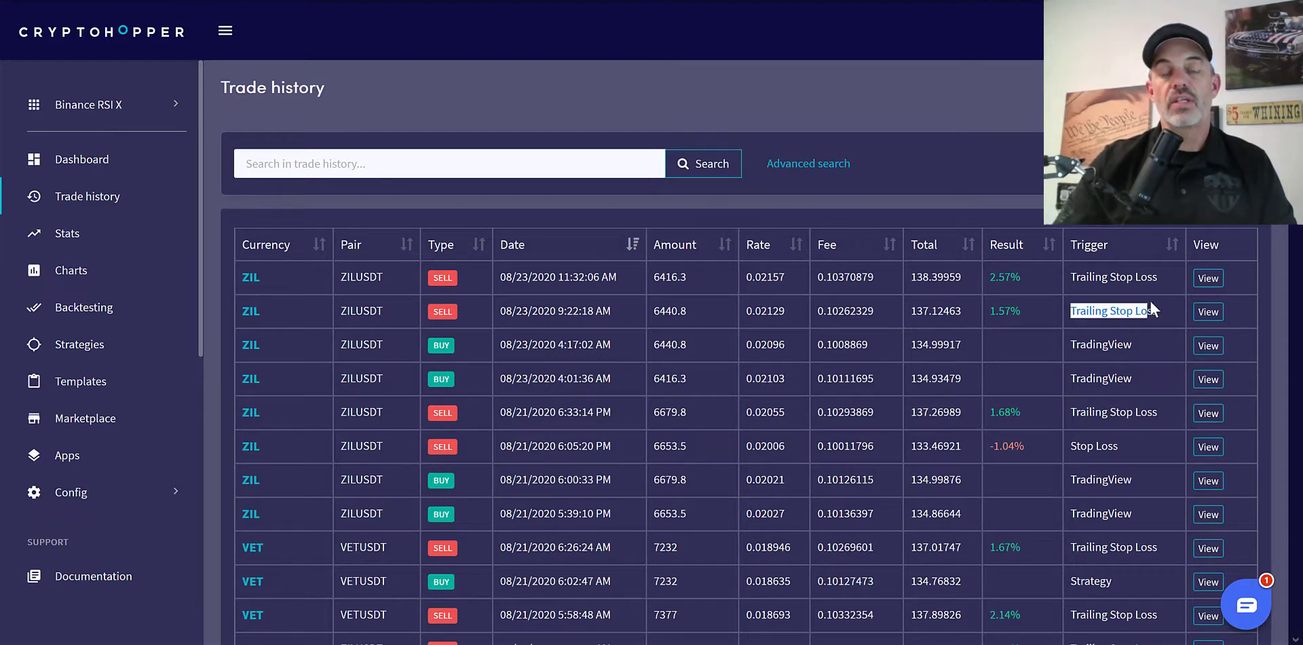
{"action": "left_click_drag", "start_coordinate": [1088, 277], "coordinate": [1126, 276]}
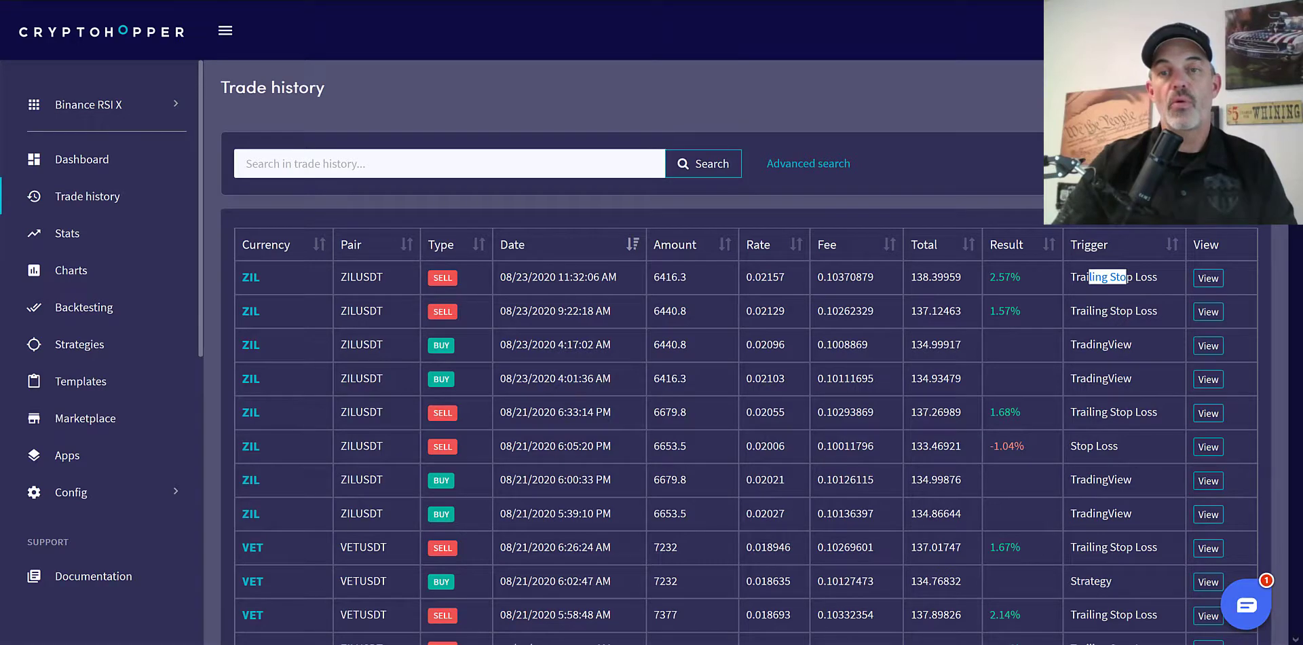
{"action": "scroll", "coordinate": [746, 340], "scroll_direction": "down", "scroll_amount": 2}
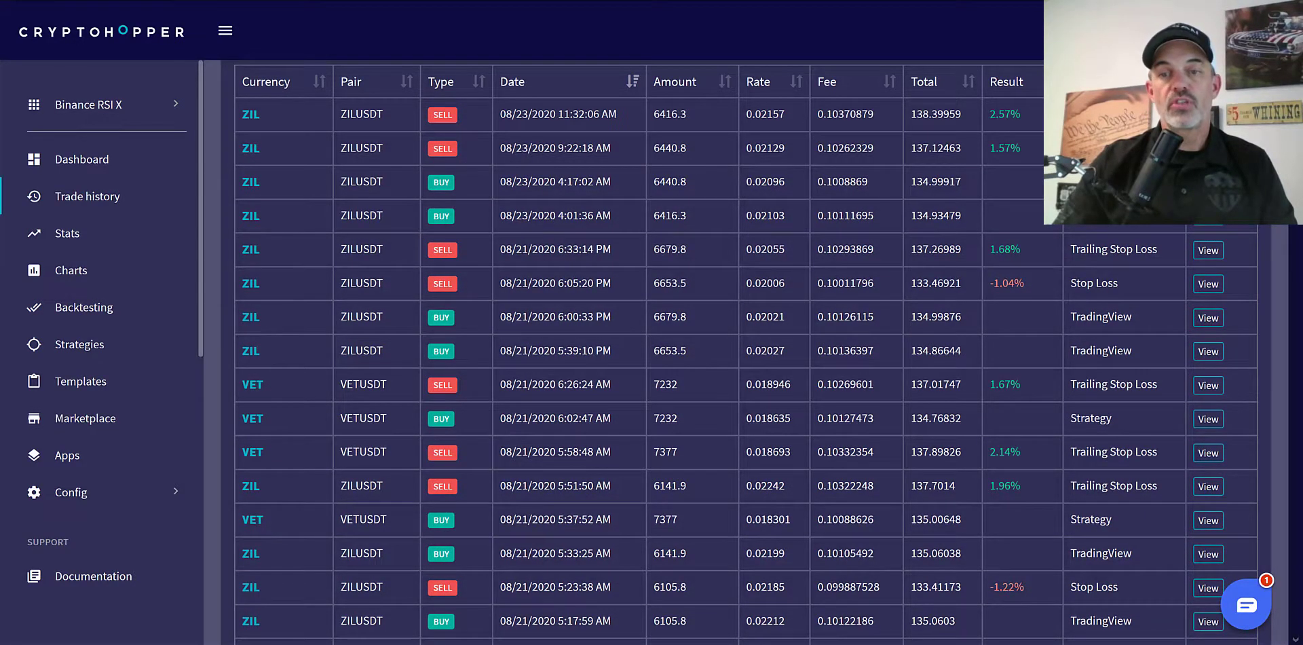
{"action": "scroll", "coordinate": [746, 353], "scroll_direction": "down", "scroll_amount": 2}
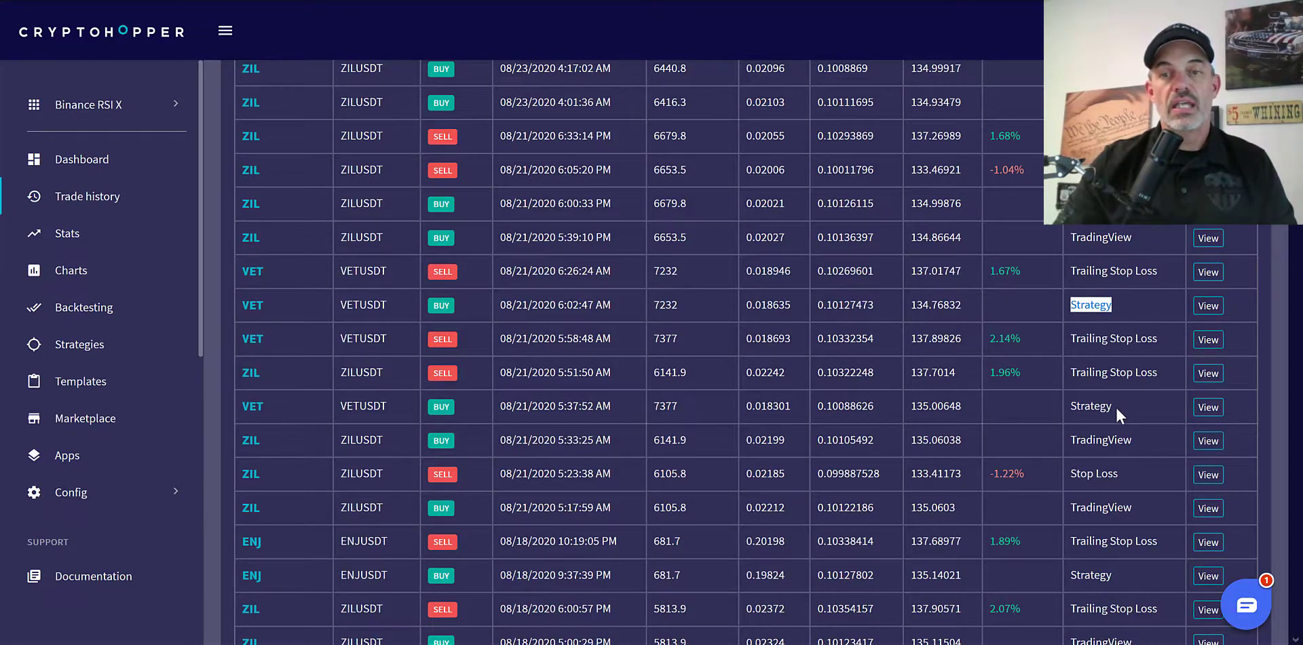
Step: Highlight the Strategy triggers on the VET and ENJ buys and the 1.89% ENJ and 2.89% ICX results
{"action": "left_click_drag", "start_coordinate": [1114, 406], "coordinate": [1047, 399]}
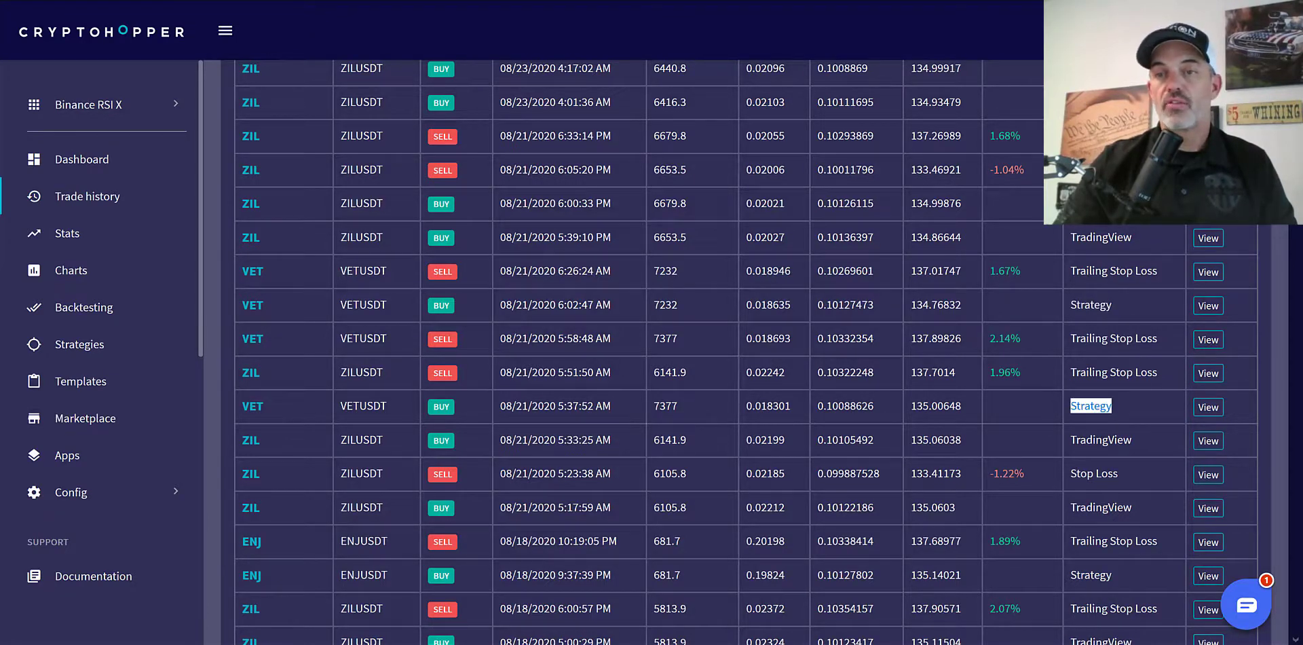
{"action": "scroll", "coordinate": [747, 353], "scroll_direction": "down", "scroll_amount": 2}
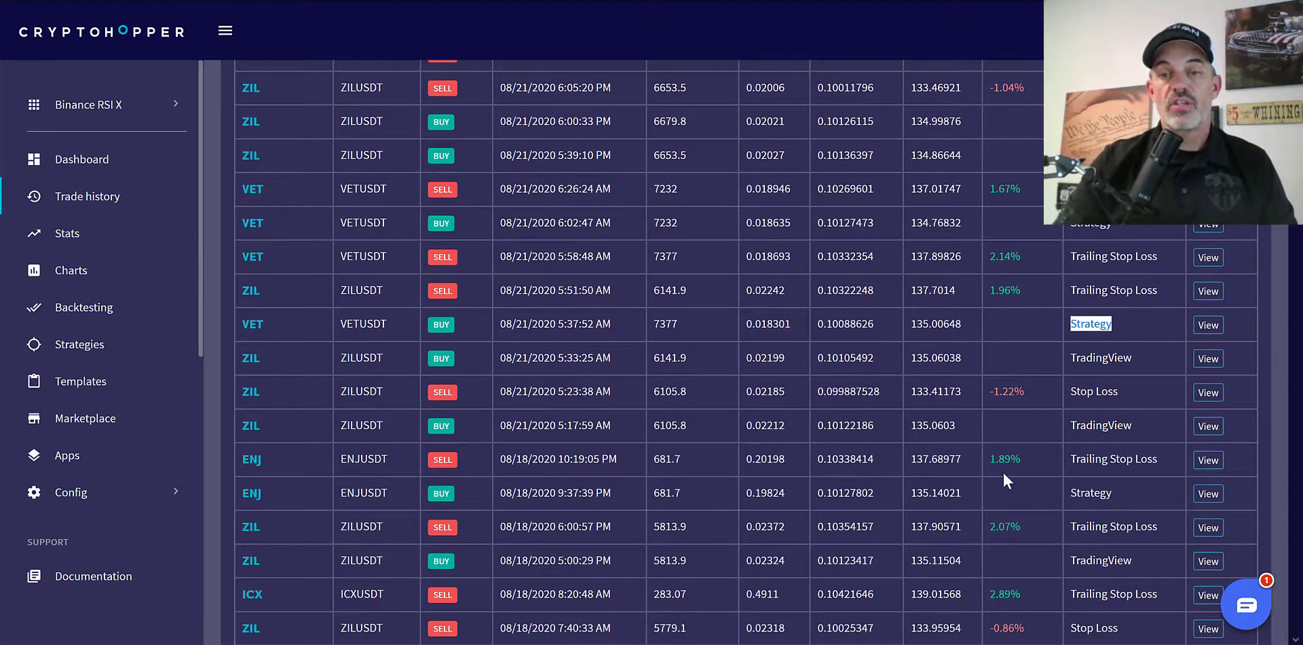
{"action": "left_click_drag", "start_coordinate": [1113, 488], "coordinate": [1060, 485]}
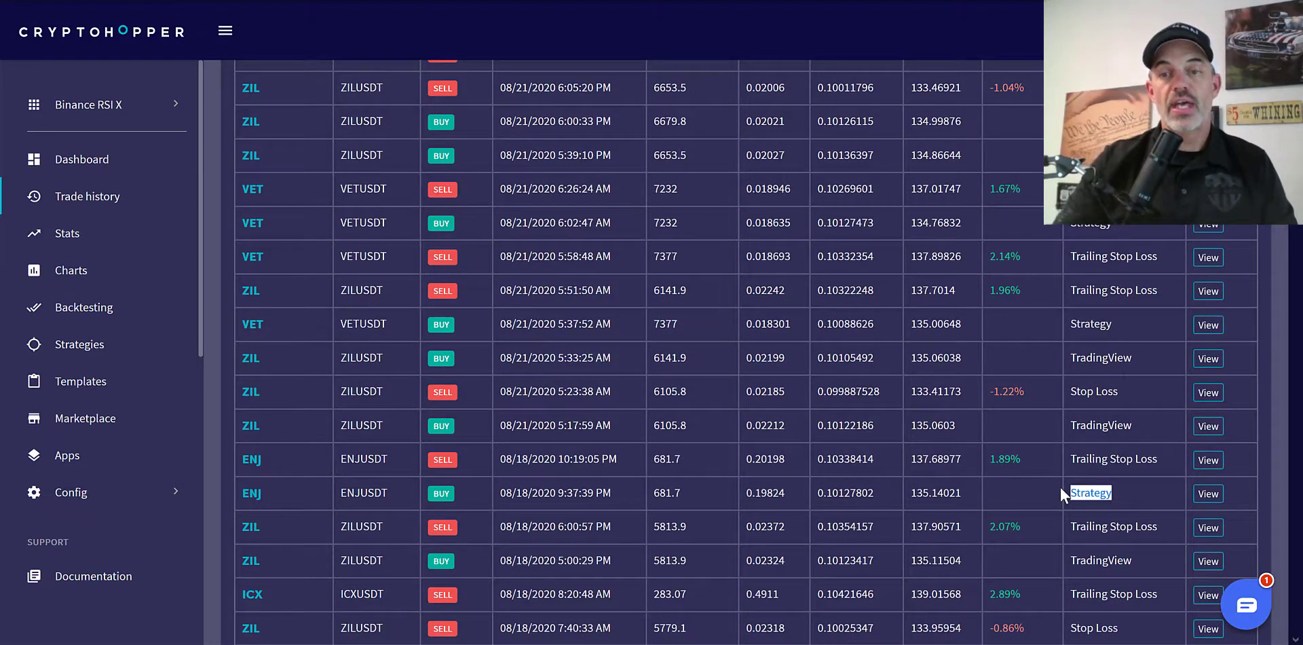
{"action": "left_click_drag", "start_coordinate": [1118, 459], "coordinate": [983, 454]}
{"action": "scroll", "coordinate": [998, 437], "scroll_direction": "down", "scroll_amount": 2}
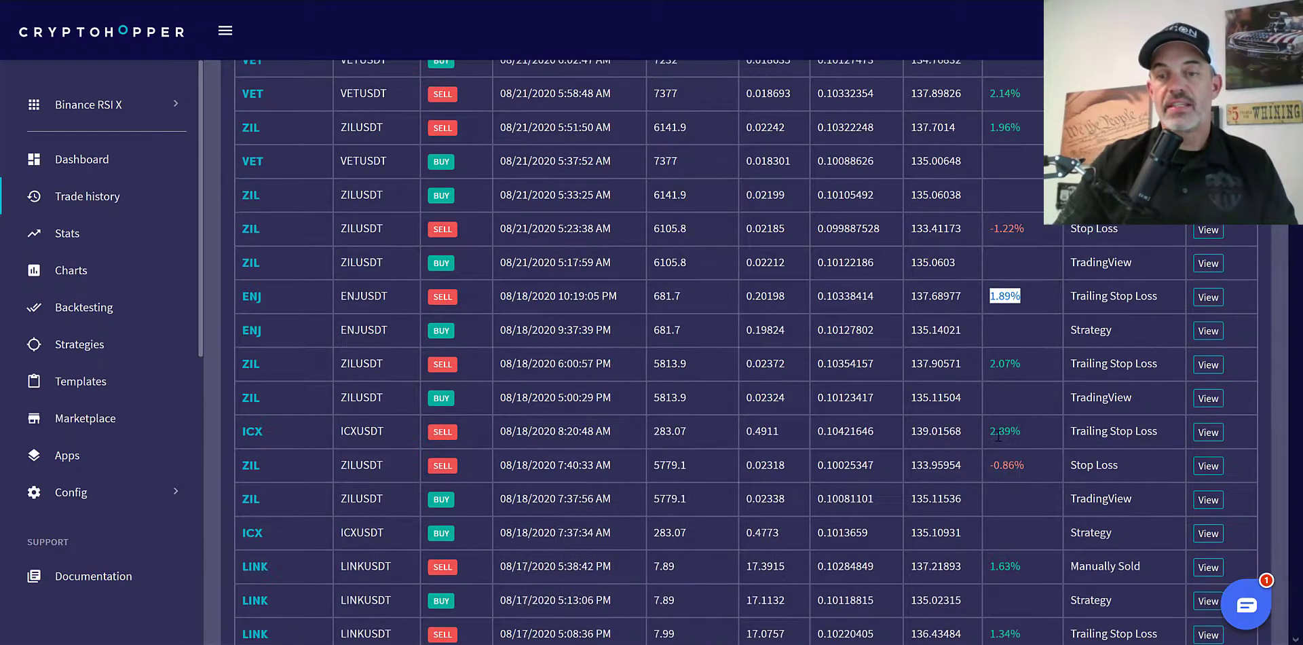
{"action": "left_click", "coordinate": [1104, 527]}
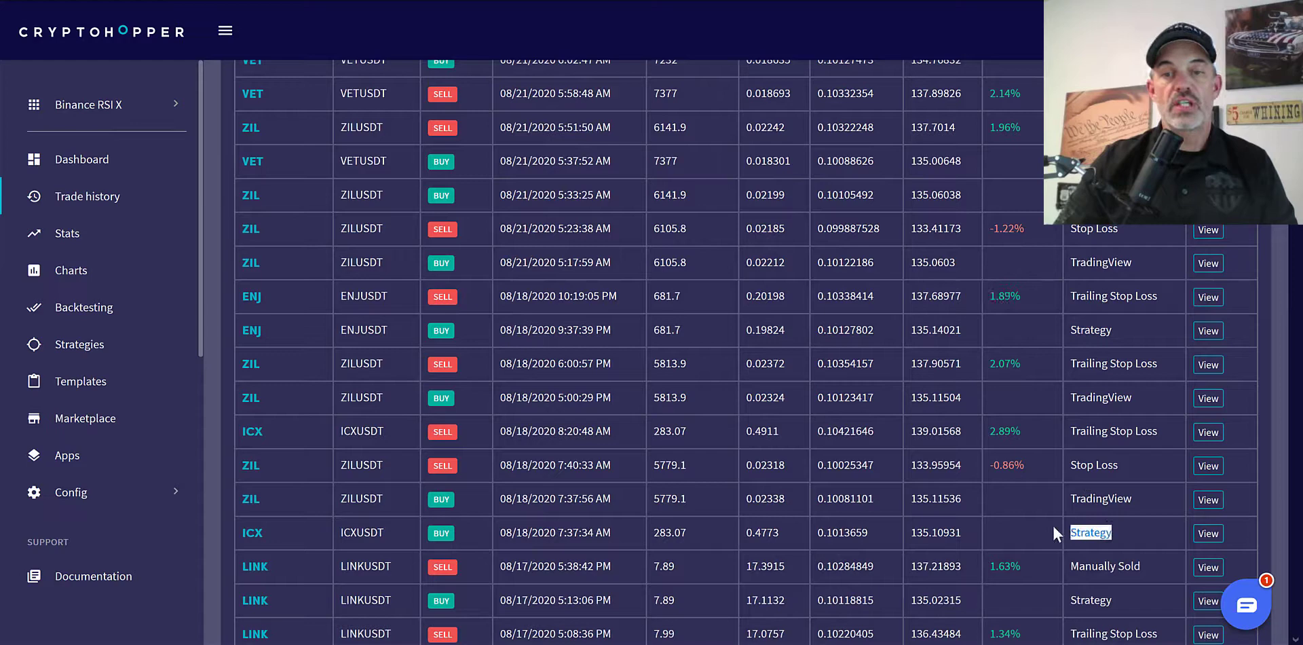
{"action": "left_click_drag", "start_coordinate": [1030, 431], "coordinate": [997, 427]}
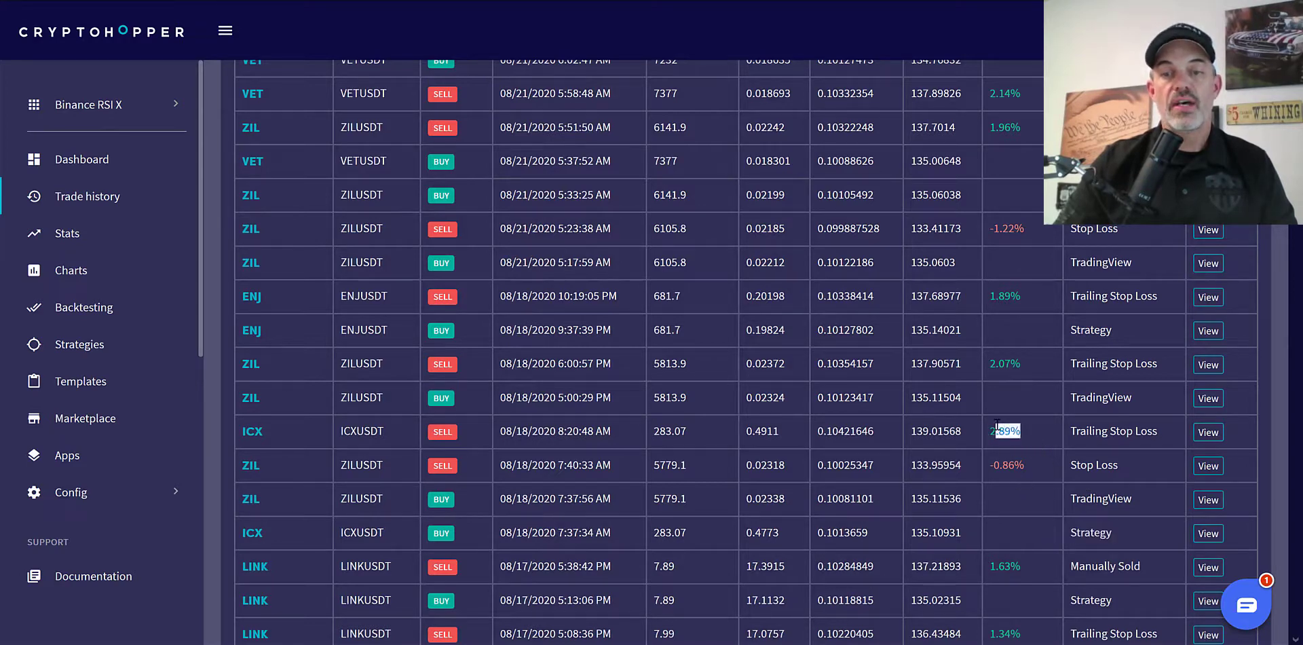
{"action": "left_click", "coordinate": [1099, 594]}
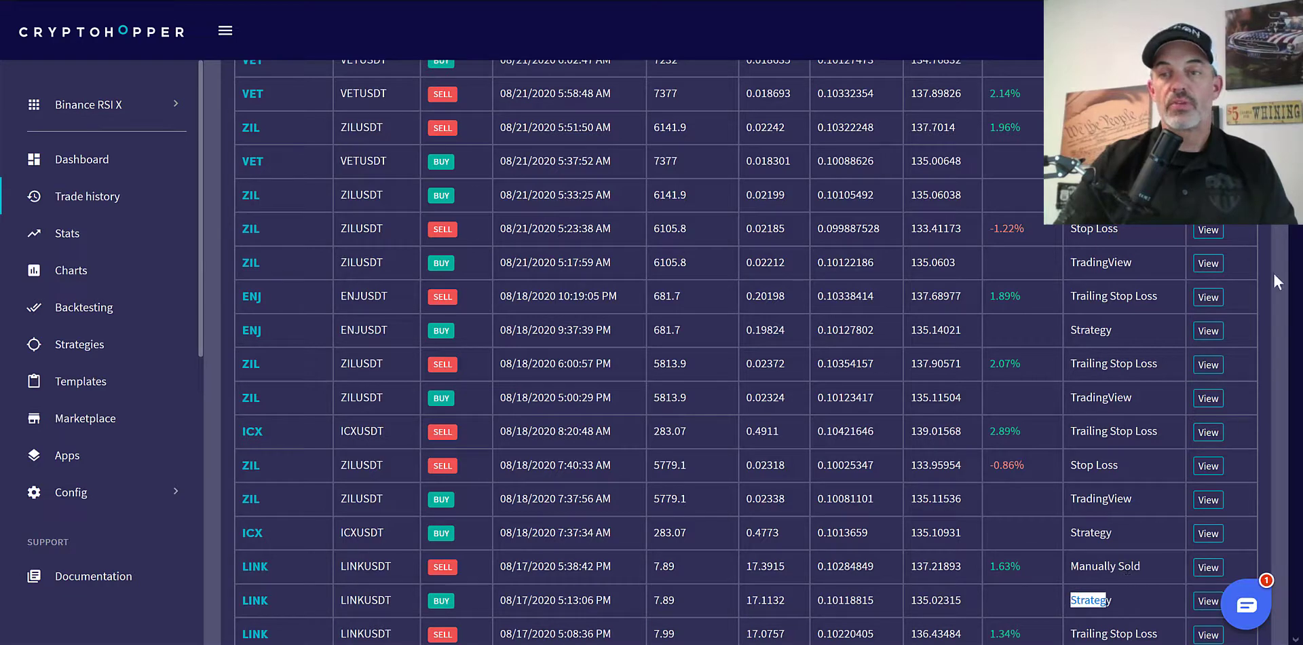
Step: Highlight the LINK buy's Strategy trigger, the 1.63% LINK result and the Manually Sold trigger
{"action": "scroll", "coordinate": [1100, 594], "scroll_direction": "down", "scroll_amount": 1}
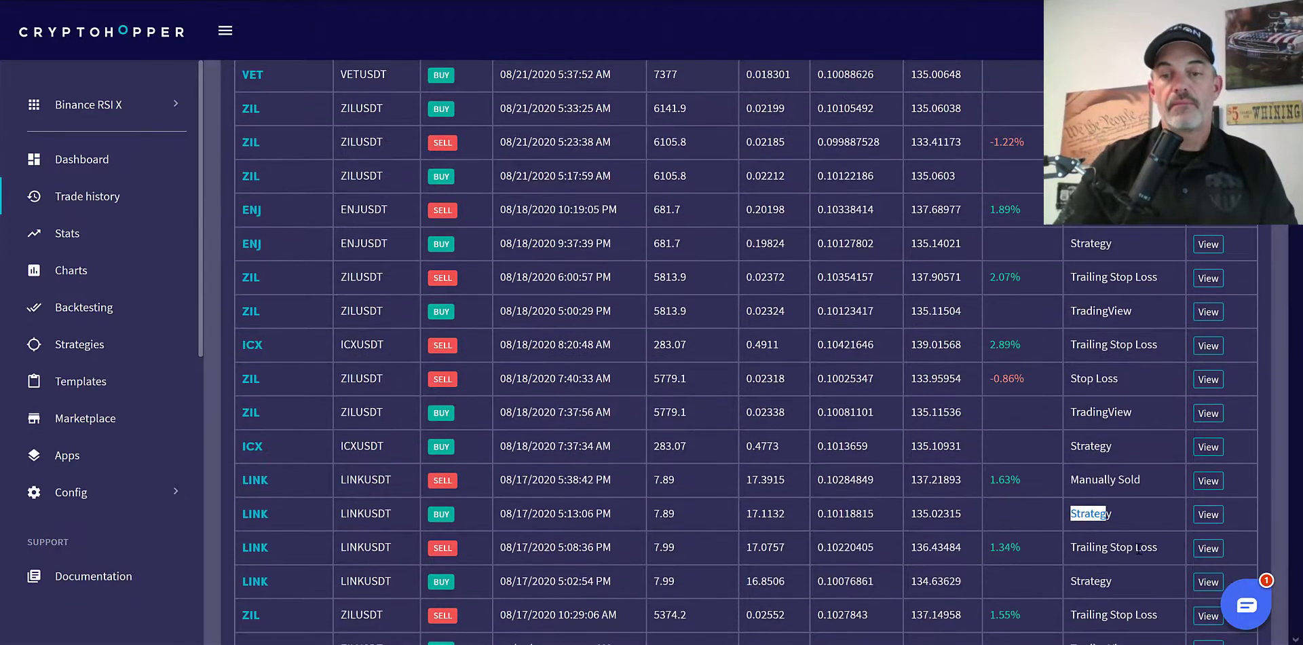
{"action": "left_click_drag", "start_coordinate": [1122, 574], "coordinate": [1070, 581]}
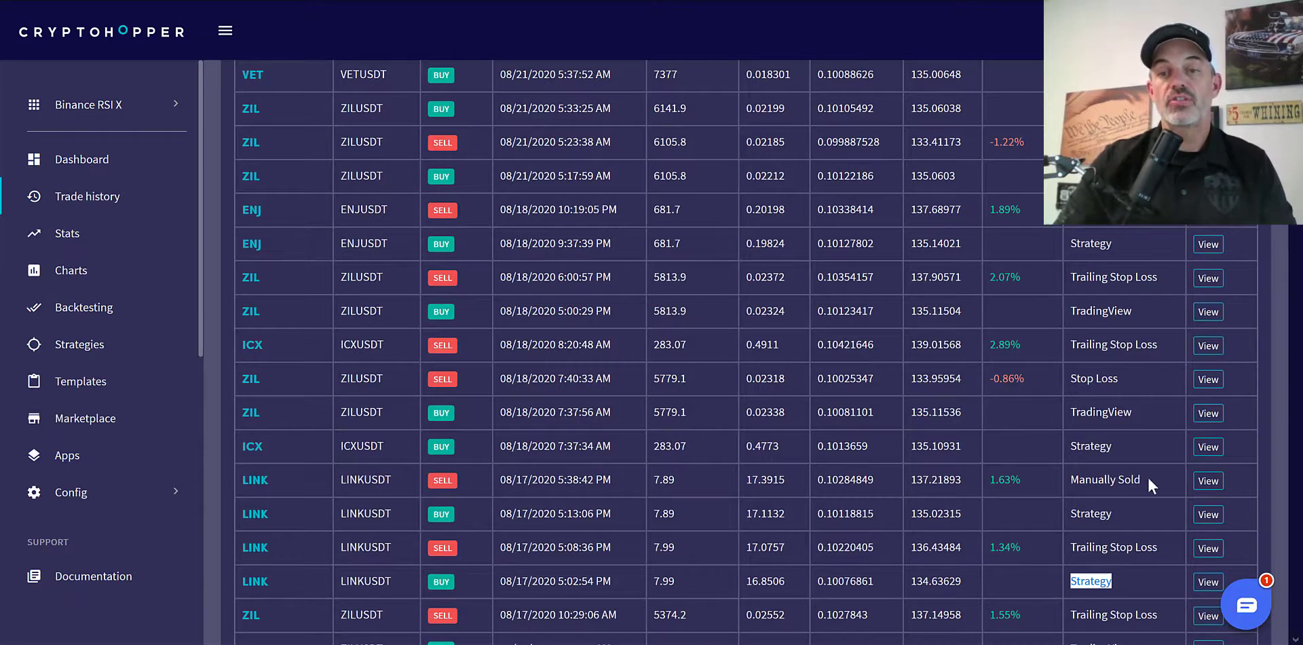
{"action": "left_click", "coordinate": [1101, 474]}
{"action": "left_click_drag", "start_coordinate": [1041, 474], "coordinate": [991, 473]}
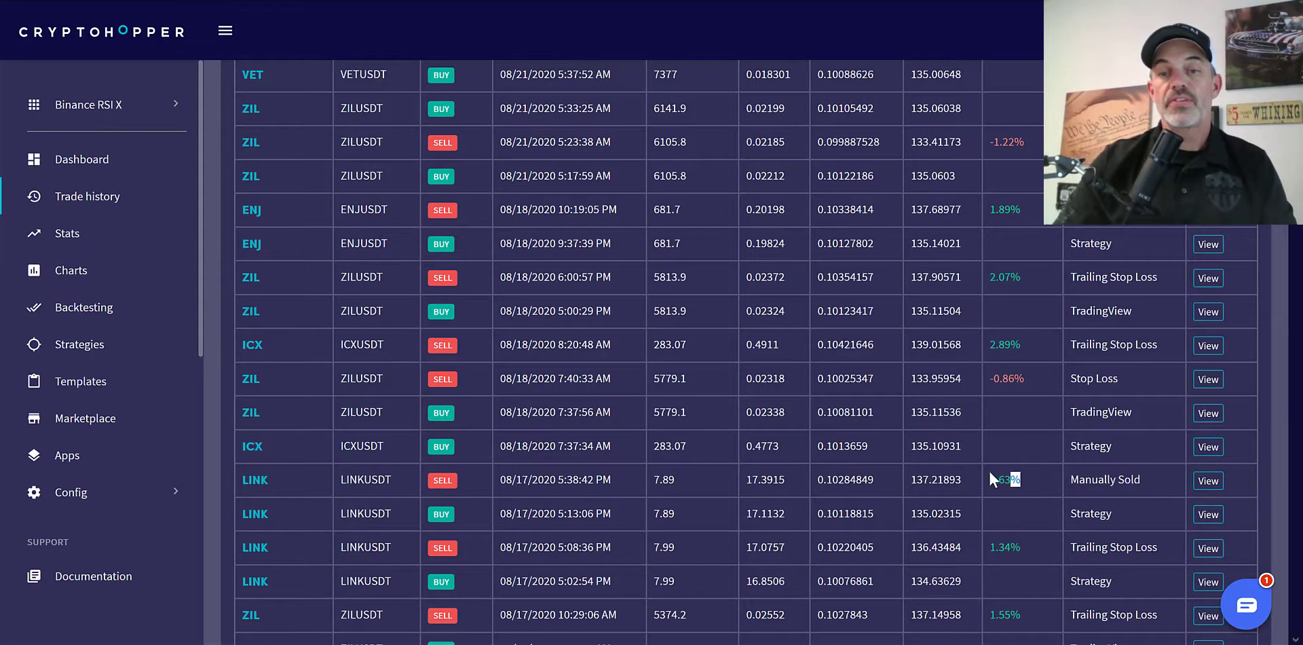
{"action": "left_click", "coordinate": [1127, 484]}
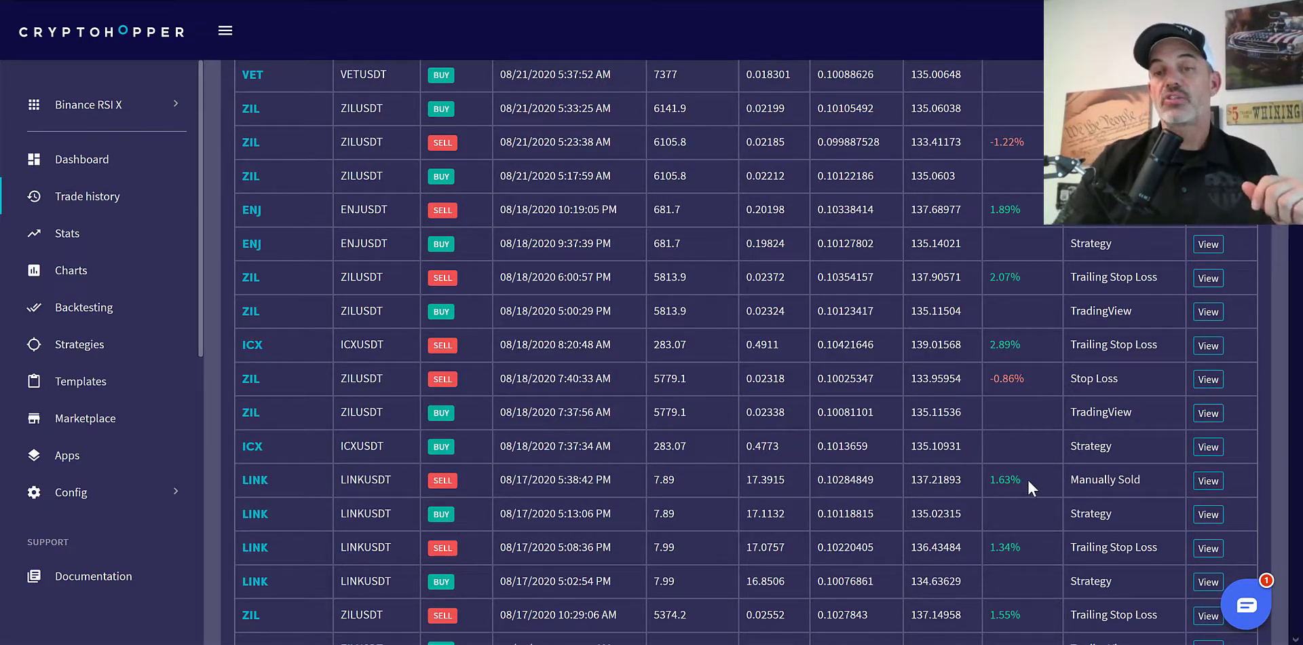
{"action": "left_click_drag", "start_coordinate": [1067, 479], "coordinate": [1039, 475]}
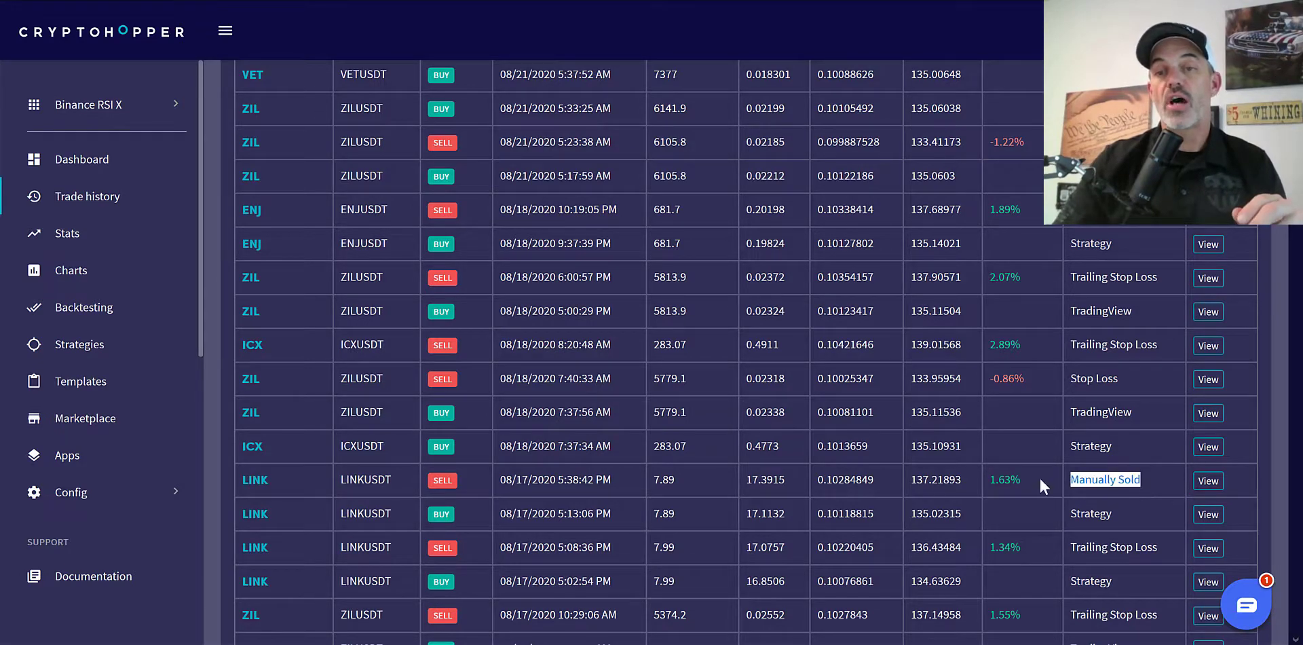
{"action": "left_click_drag", "start_coordinate": [1142, 479], "coordinate": [1074, 478]}
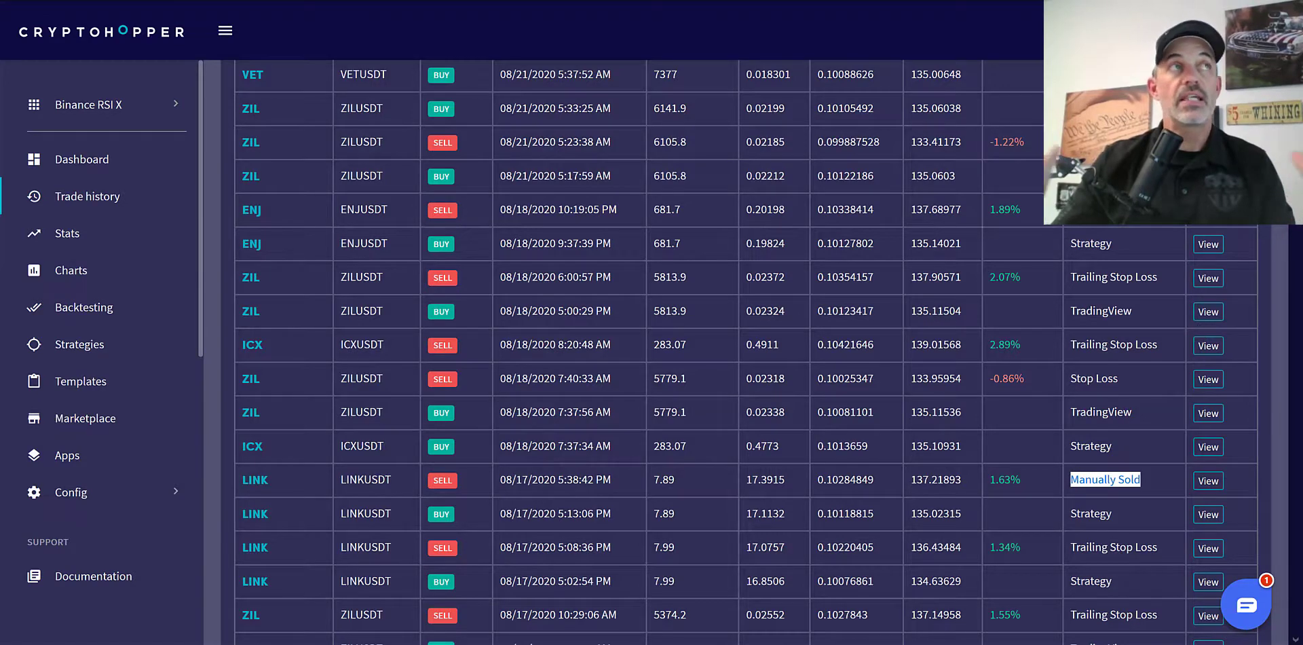
{"action": "scroll", "coordinate": [746, 353], "scroll_direction": "up", "scroll_amount": 3}
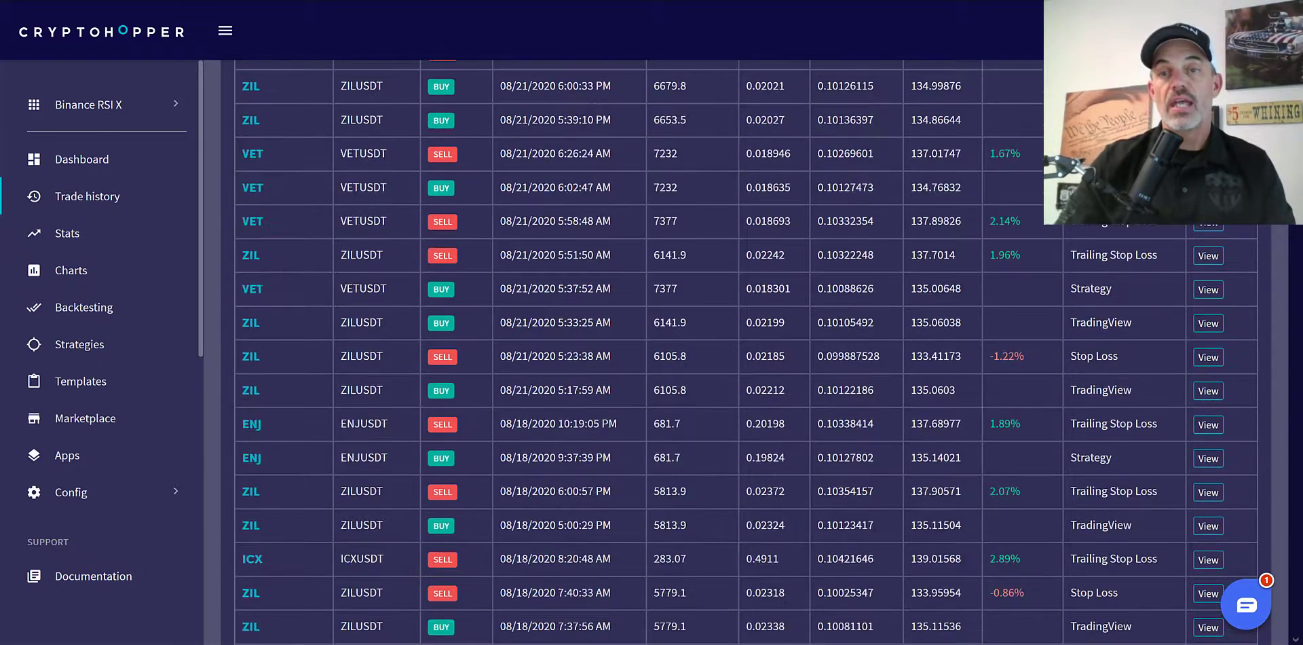
{"action": "scroll", "coordinate": [747, 353], "scroll_direction": "down", "scroll_amount": 2}
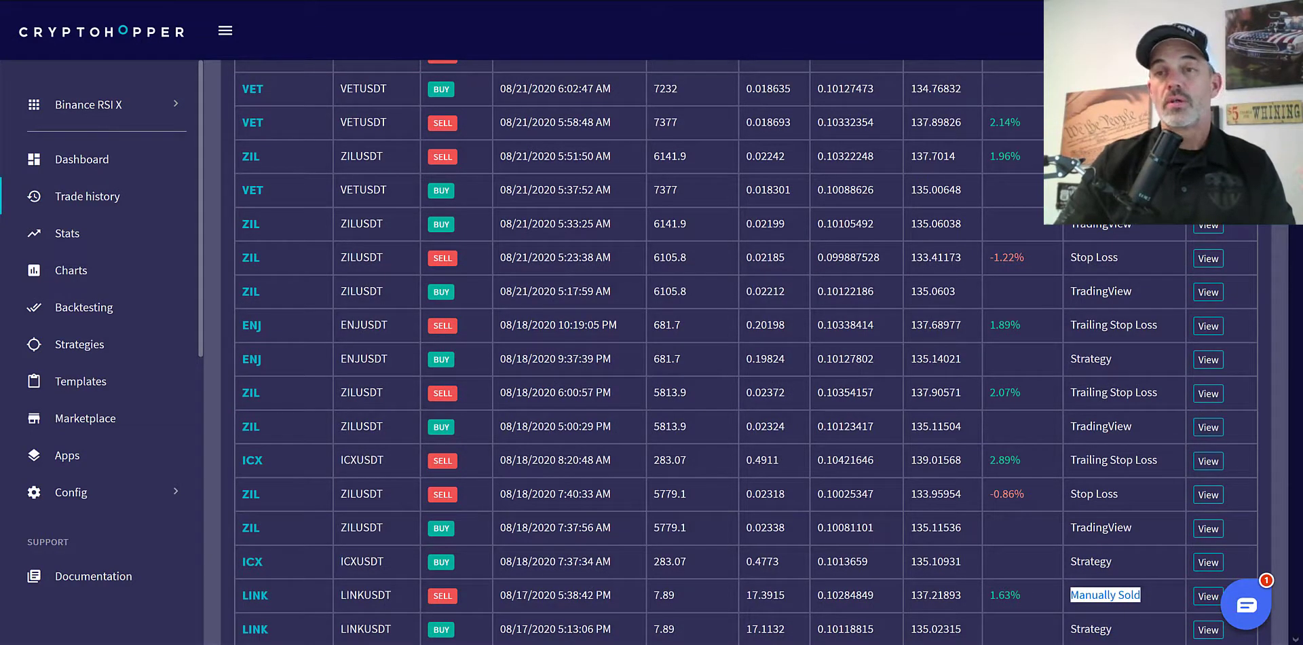
{"action": "scroll", "coordinate": [746, 353], "scroll_direction": "up", "scroll_amount": 5}
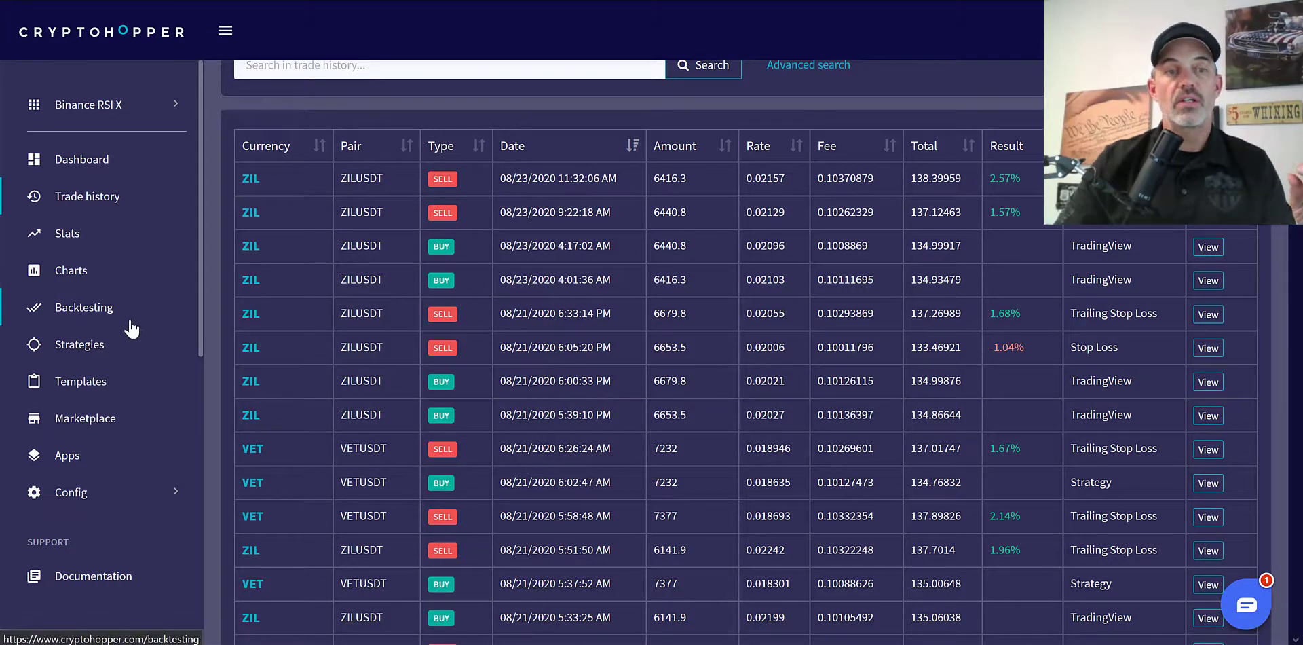
Step: Go to Strategies and open the RSI X 30 card in the strategy editor
{"action": "left_click", "coordinate": [99, 348]}
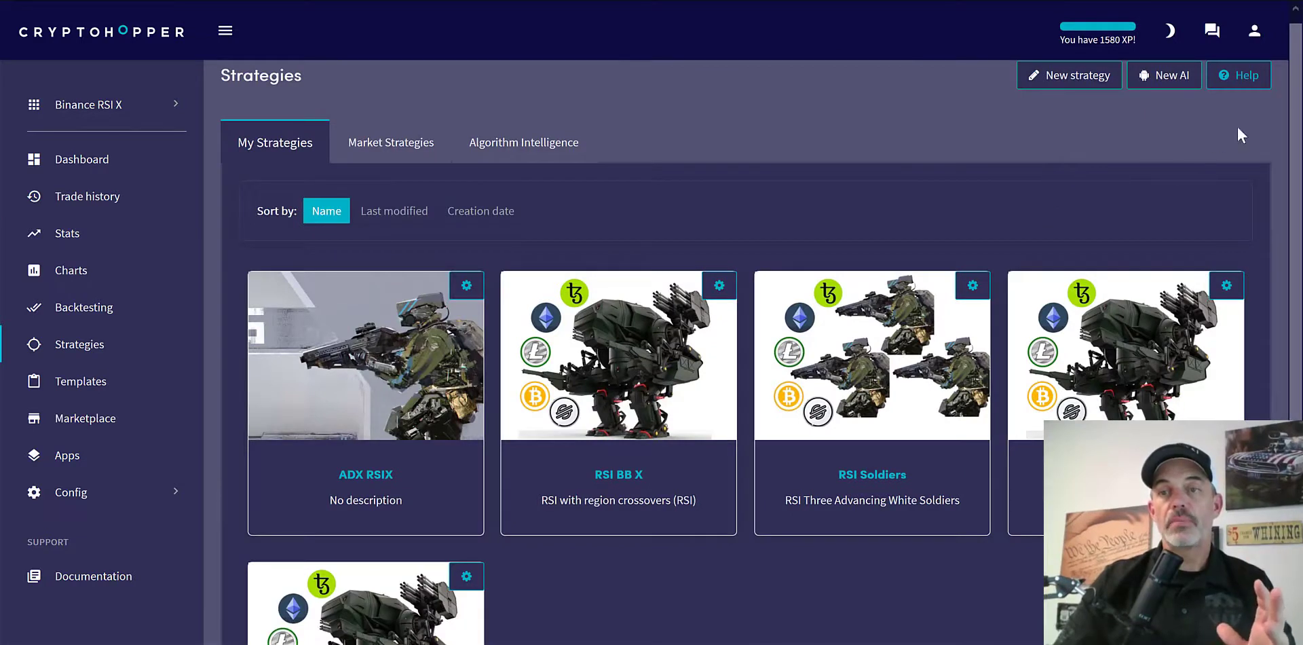
{"action": "scroll", "coordinate": [1281, 135], "scroll_direction": "down", "scroll_amount": 1}
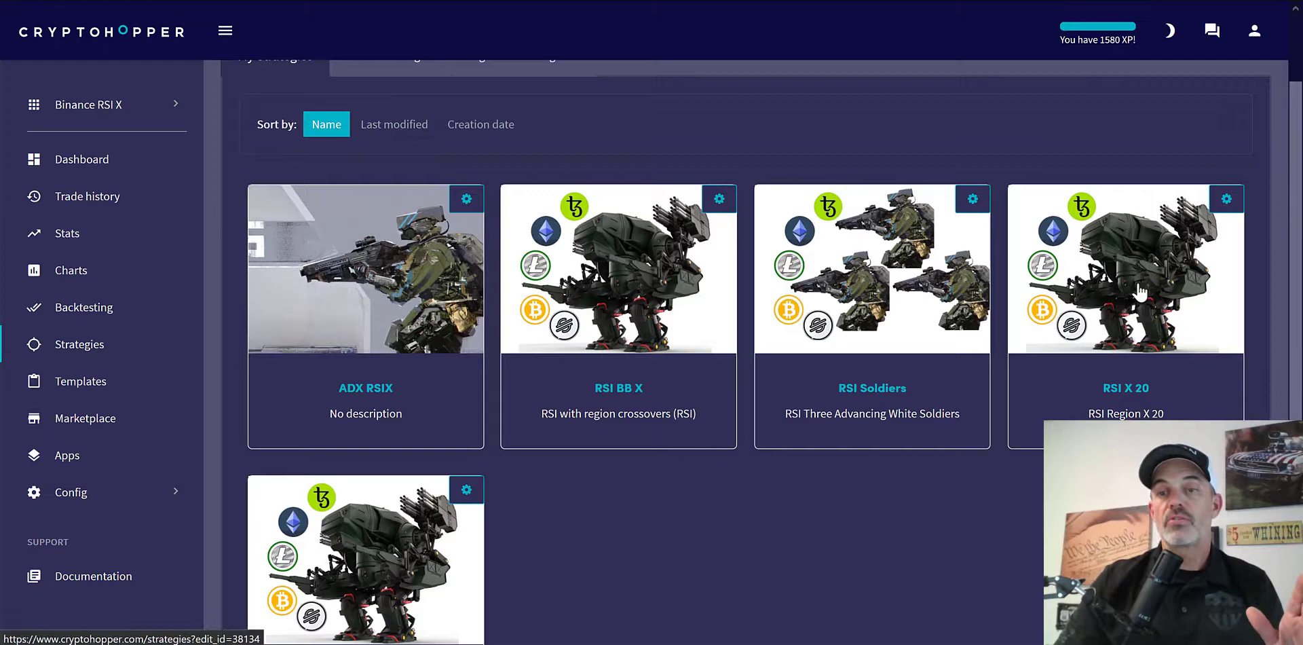
{"action": "scroll", "coordinate": [1281, 271], "scroll_direction": "down", "scroll_amount": 2}
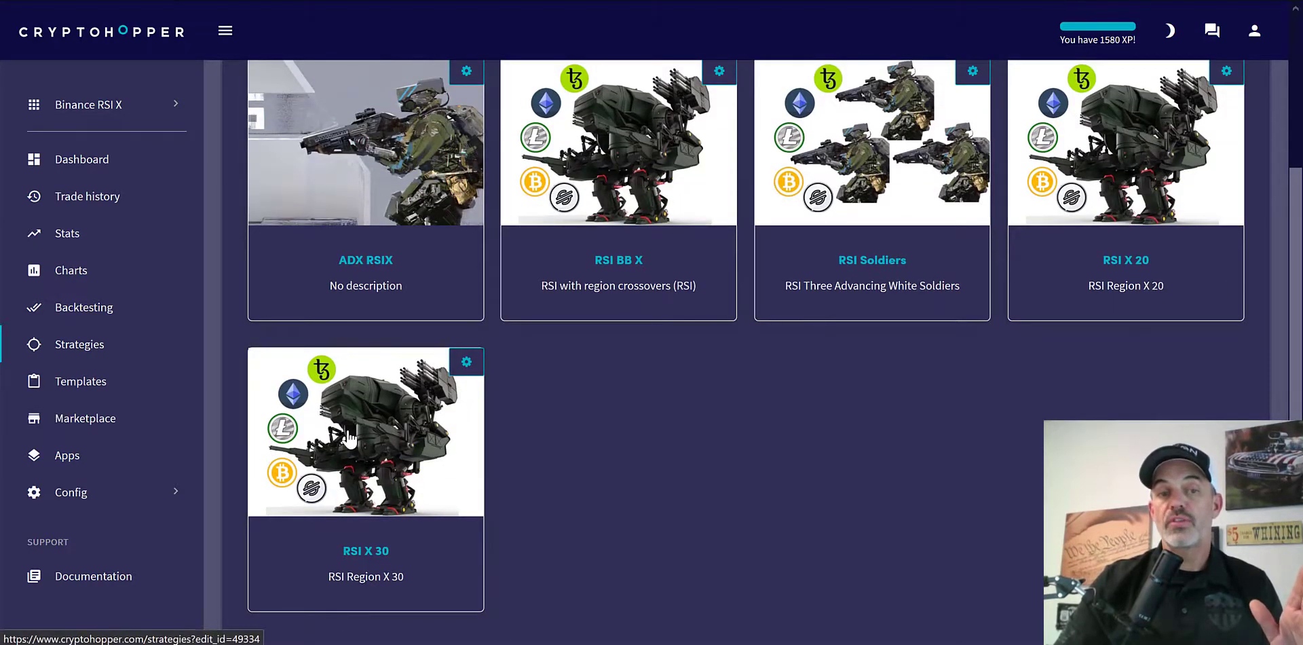
{"action": "left_click", "coordinate": [386, 438]}
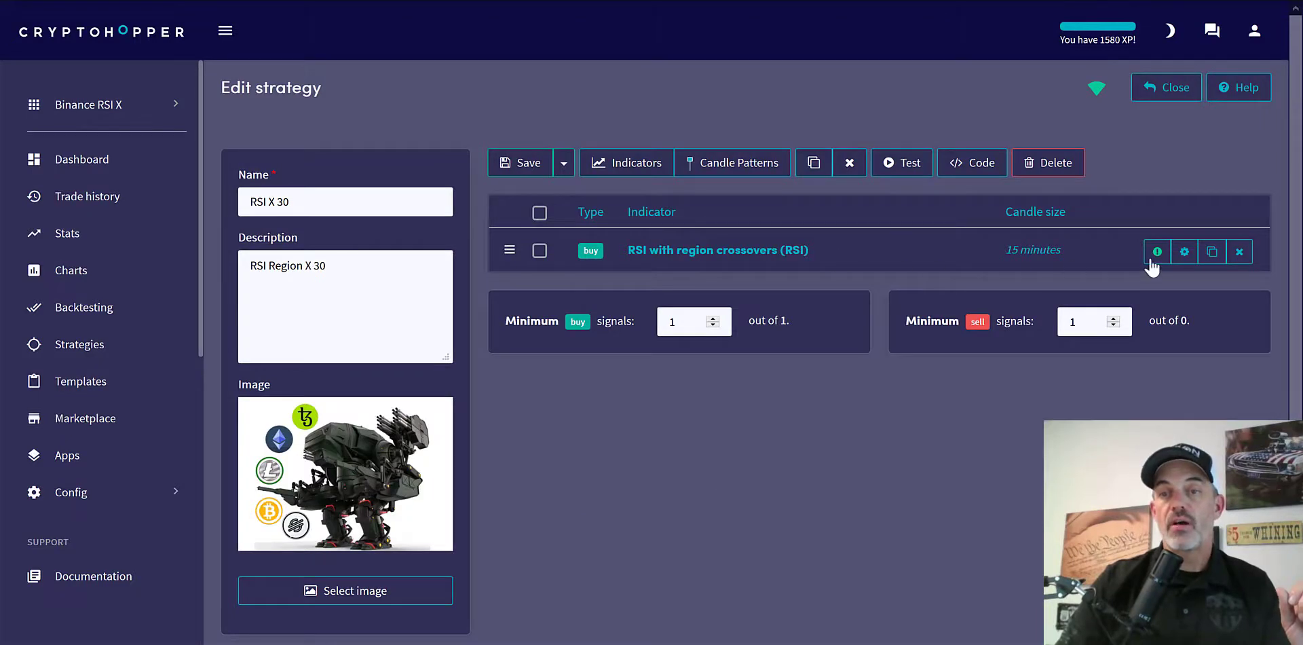
Step: Open the RSI indicator settings, review the oversold threshold of 30, and keep the signal for 2 candles
{"action": "left_click", "coordinate": [1184, 251]}
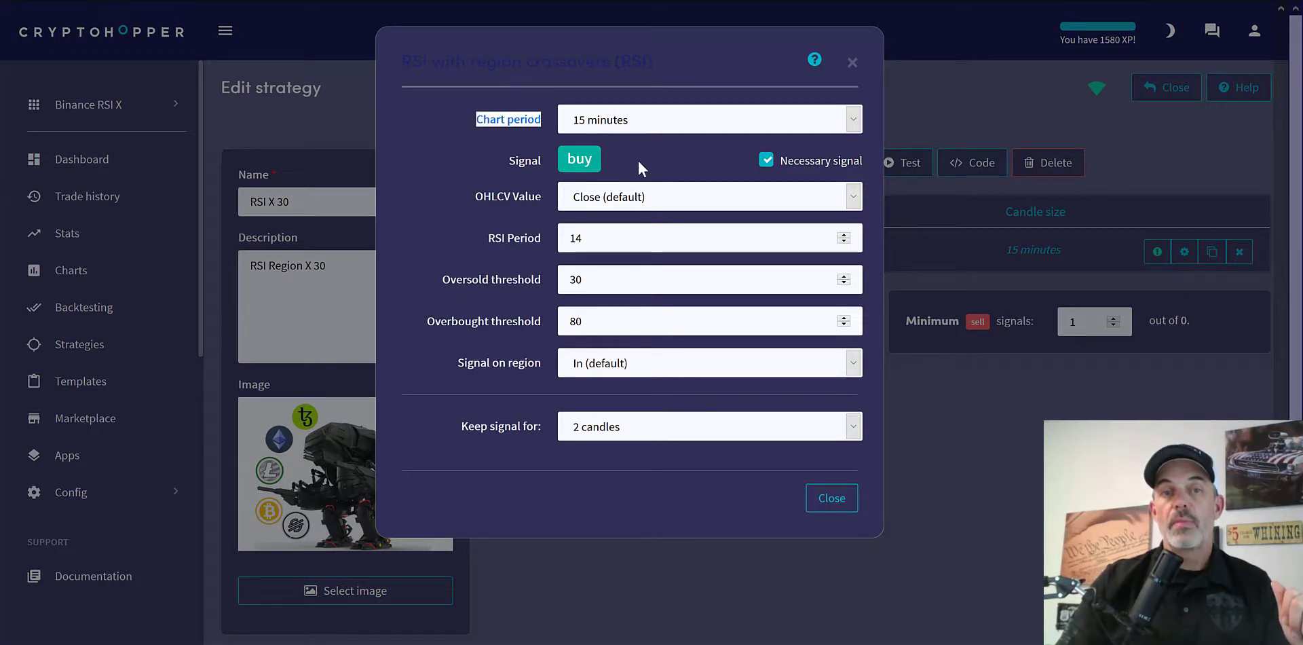
{"action": "left_click_drag", "start_coordinate": [510, 161], "coordinate": [535, 161]}
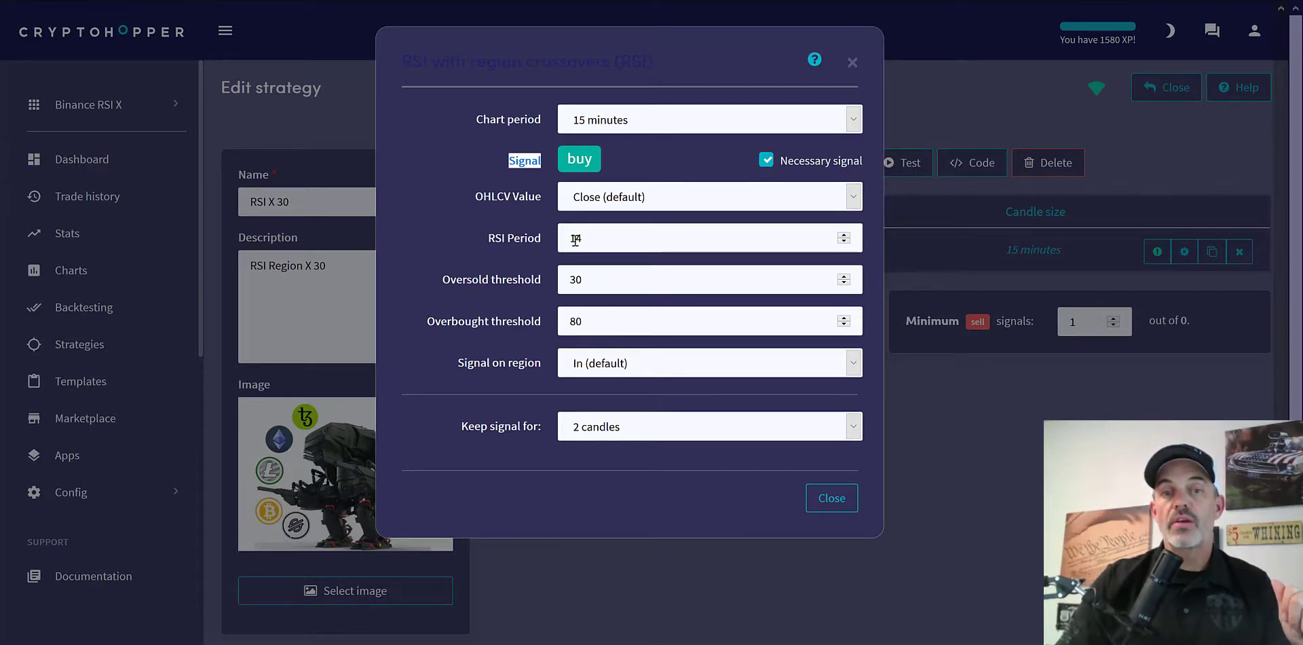
{"action": "left_click", "coordinate": [589, 283]}
{"action": "key", "text": "ctrl+a"}
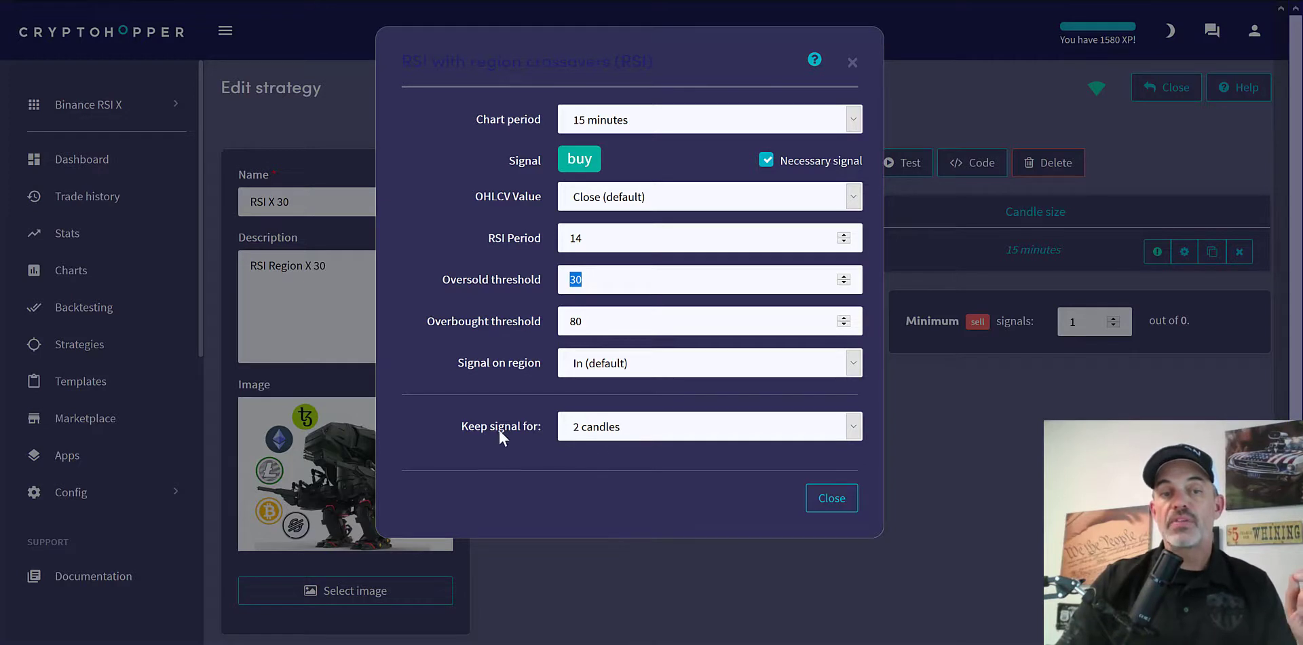
{"action": "left_click", "coordinate": [629, 422]}
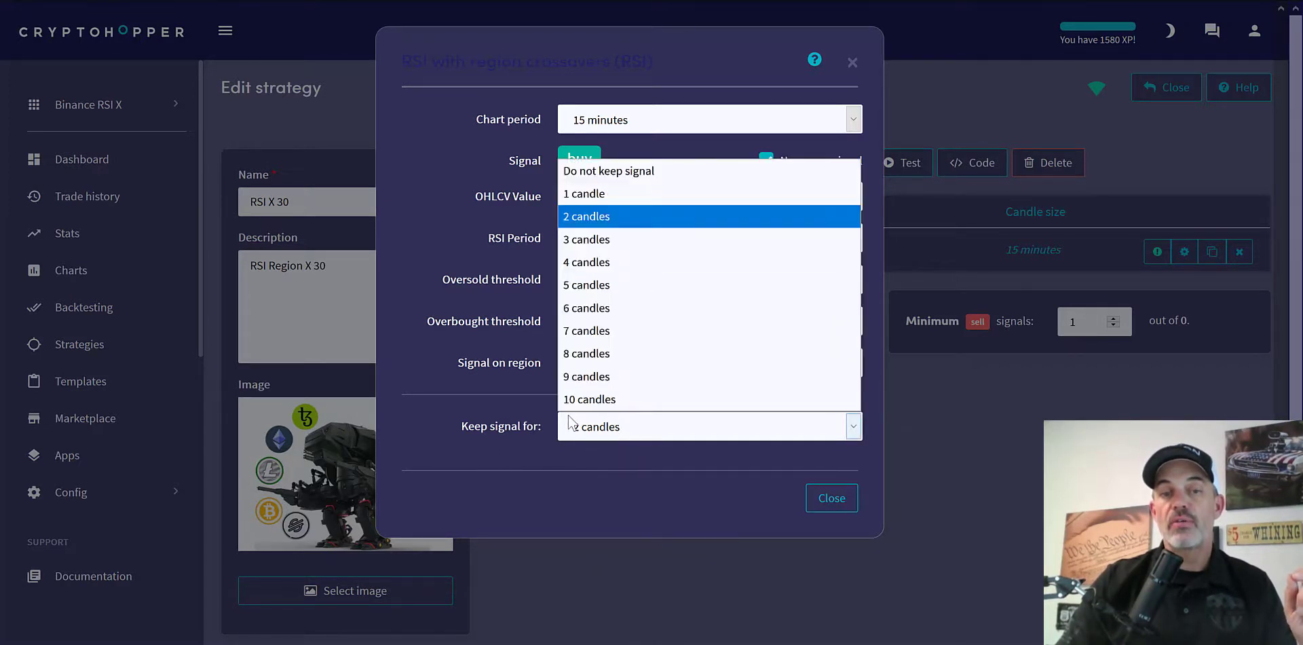
{"action": "left_click", "coordinate": [642, 434]}
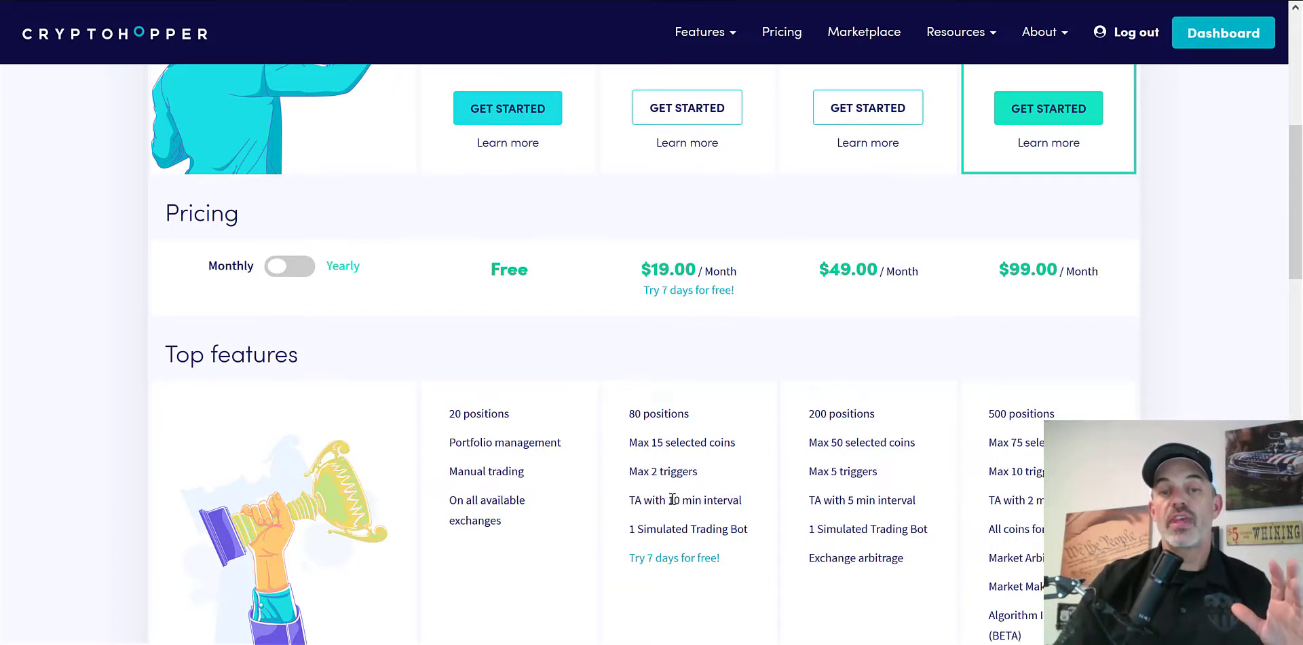
Step: Compare the plans' TA intervals on the Pricing page: 10 min, 5 min and the top plan's shorter one
{"action": "left_click_drag", "start_coordinate": [674, 500], "coordinate": [758, 504]}
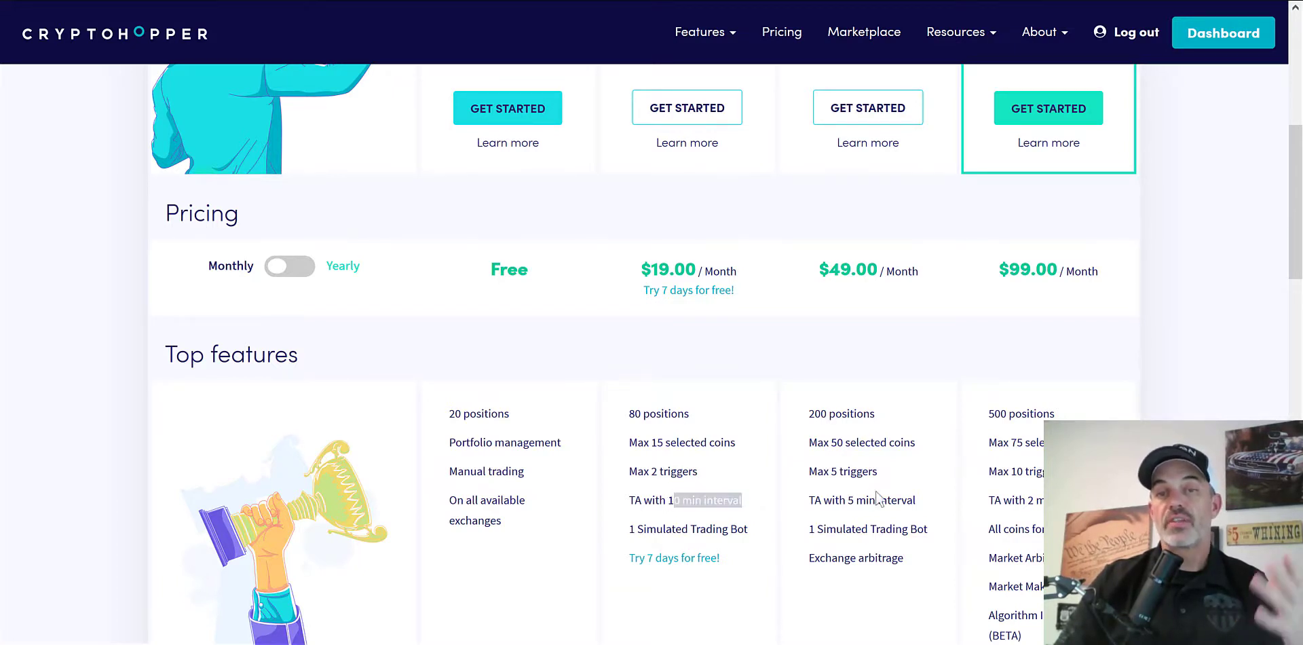
{"action": "left_click_drag", "start_coordinate": [848, 499], "coordinate": [925, 505]}
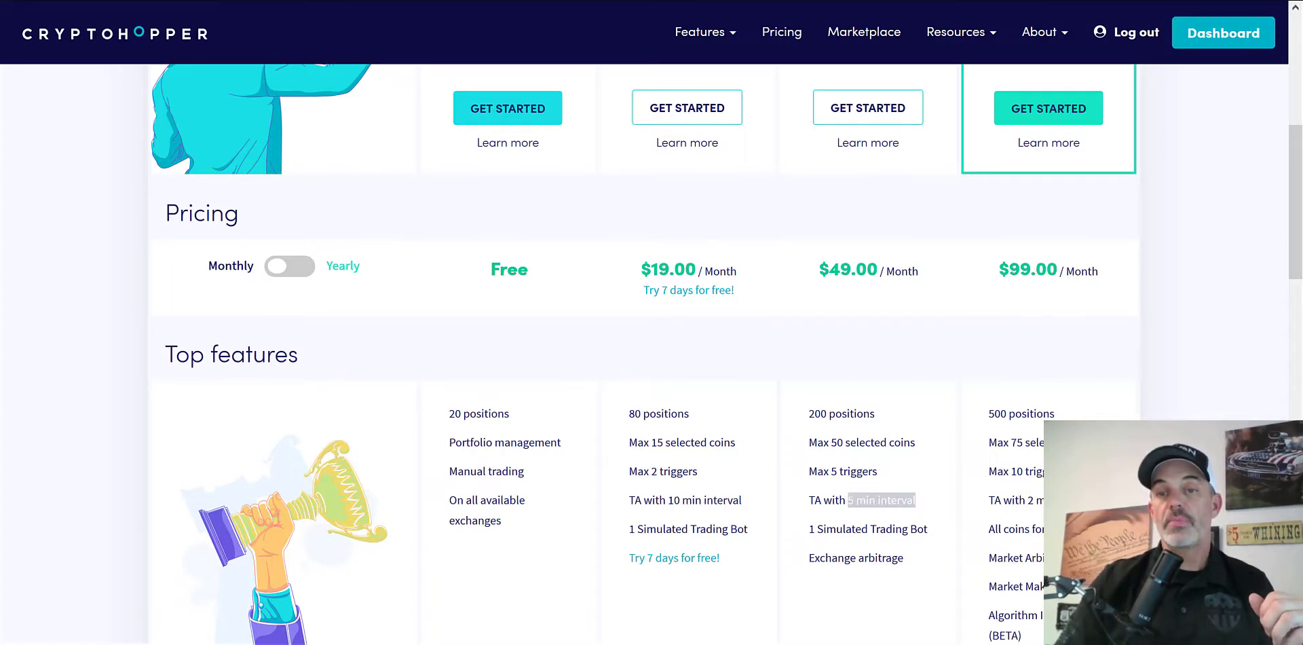
{"action": "left_click_drag", "start_coordinate": [1027, 500], "coordinate": [1113, 503]}
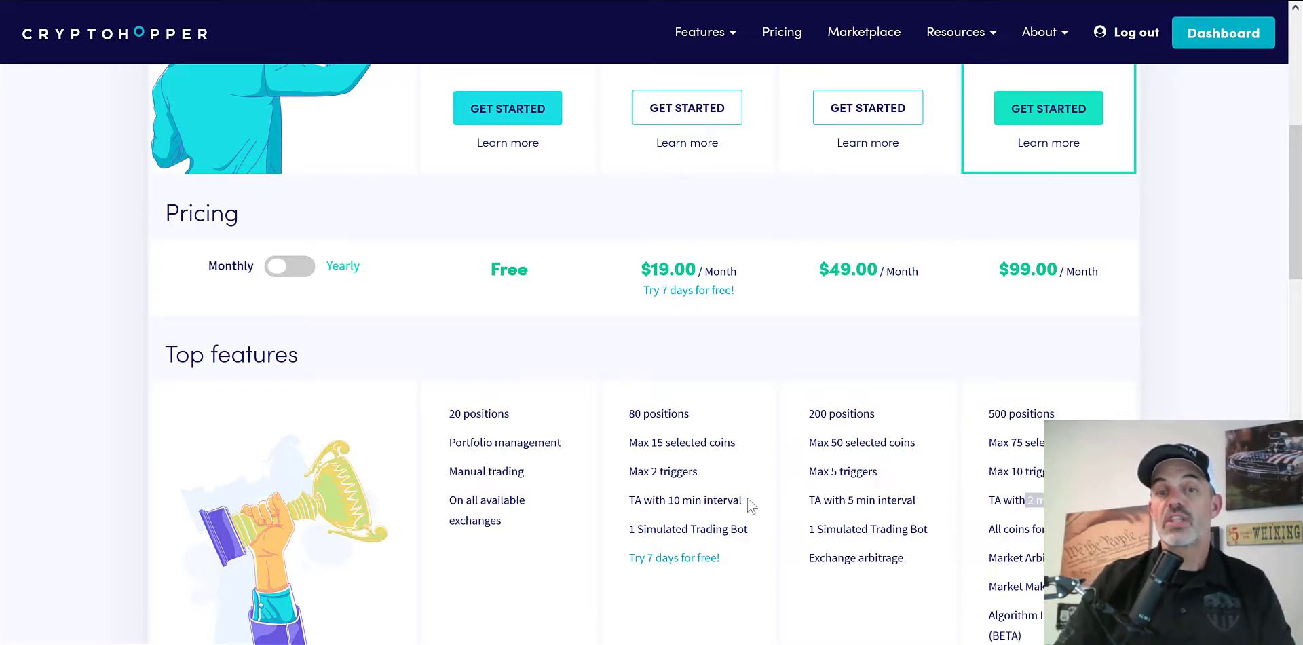
{"action": "left_click_drag", "start_coordinate": [669, 501], "coordinate": [768, 505]}
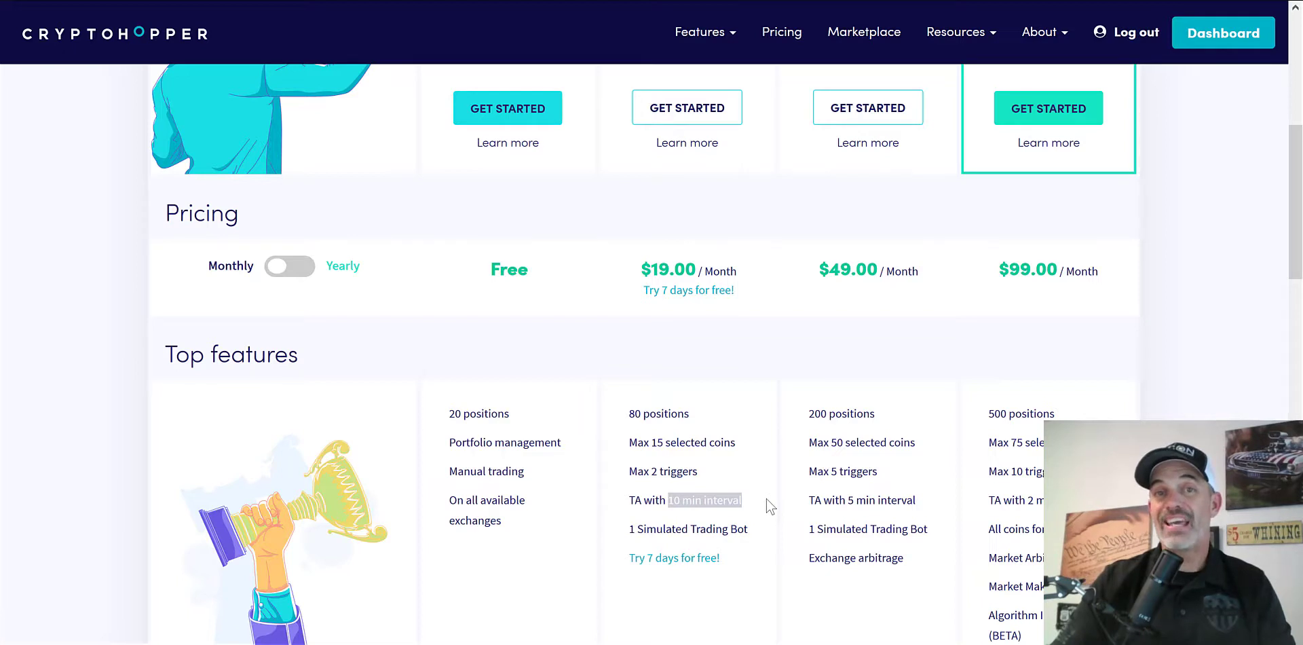
{"action": "left_click", "coordinate": [693, 501]}
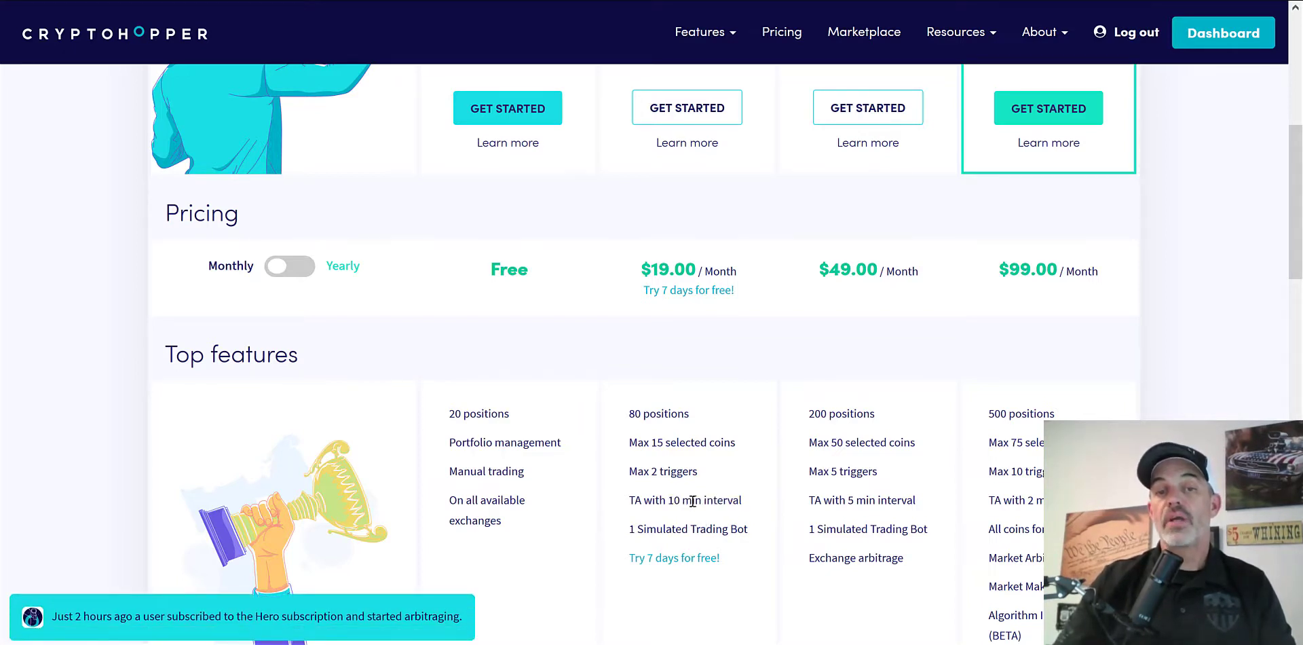
{"action": "left_click_drag", "start_coordinate": [674, 501], "coordinate": [758, 495]}
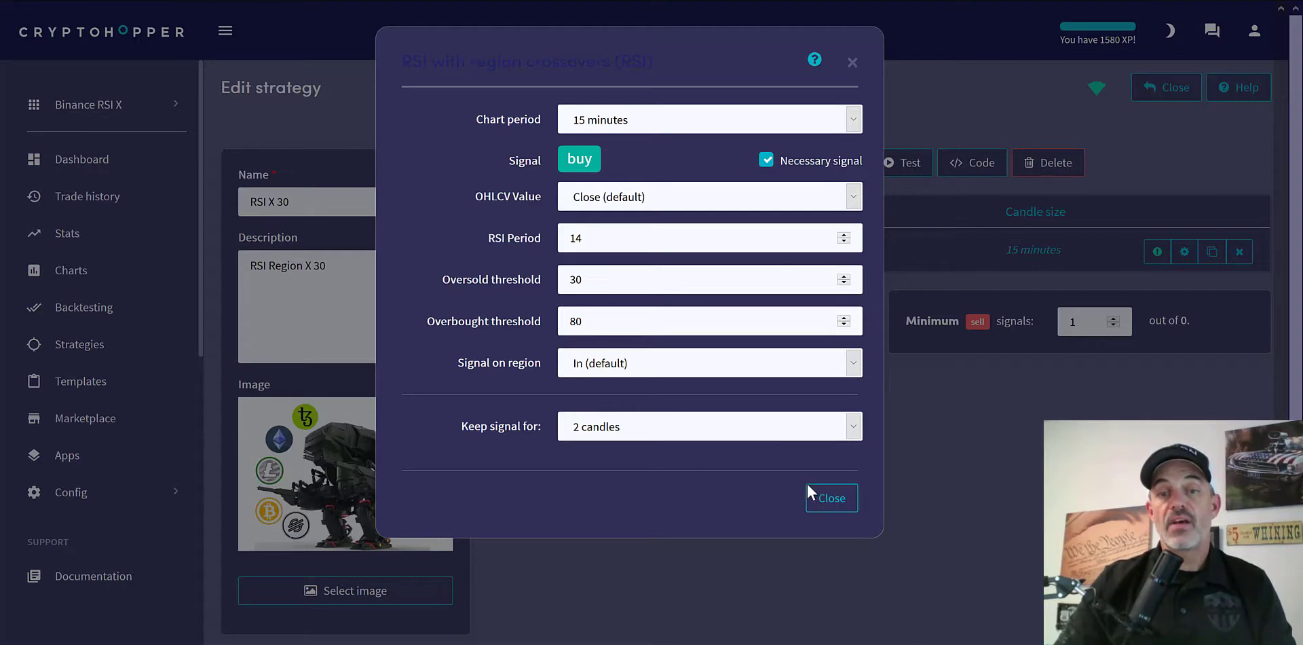
Step: Close the RSI settings and dismiss the Indicators list without adding an indicator
{"action": "left_click", "coordinate": [823, 497]}
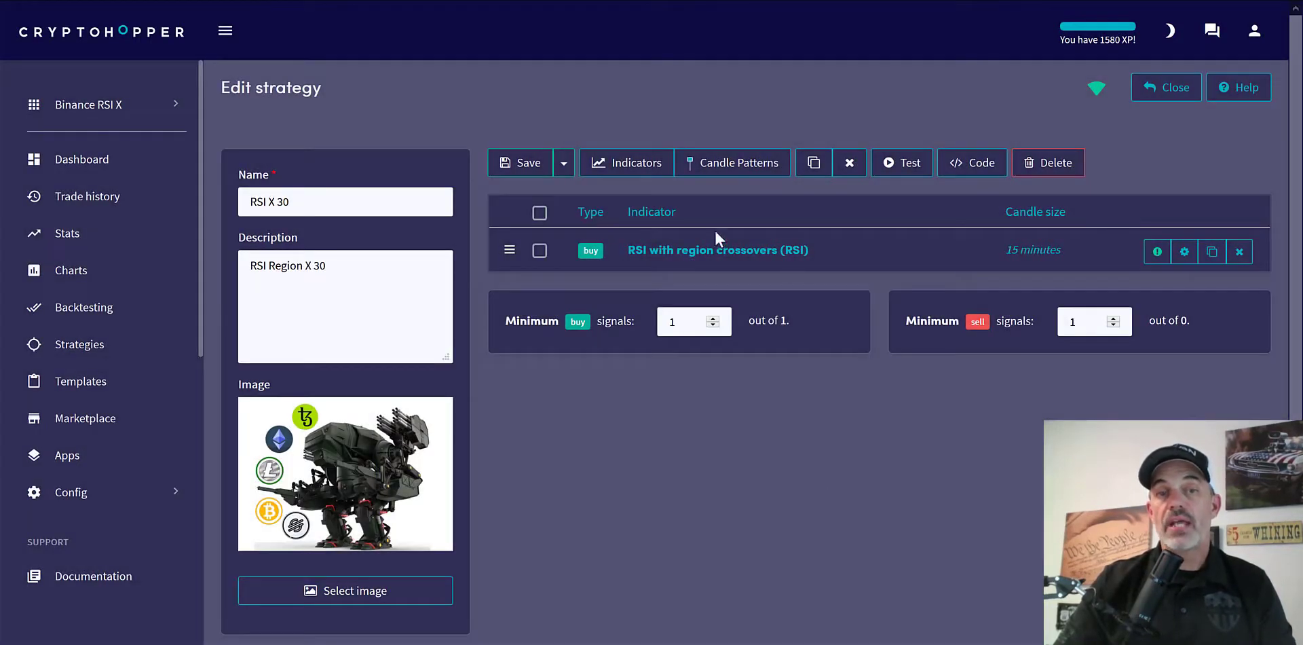
{"action": "left_click", "coordinate": [644, 167]}
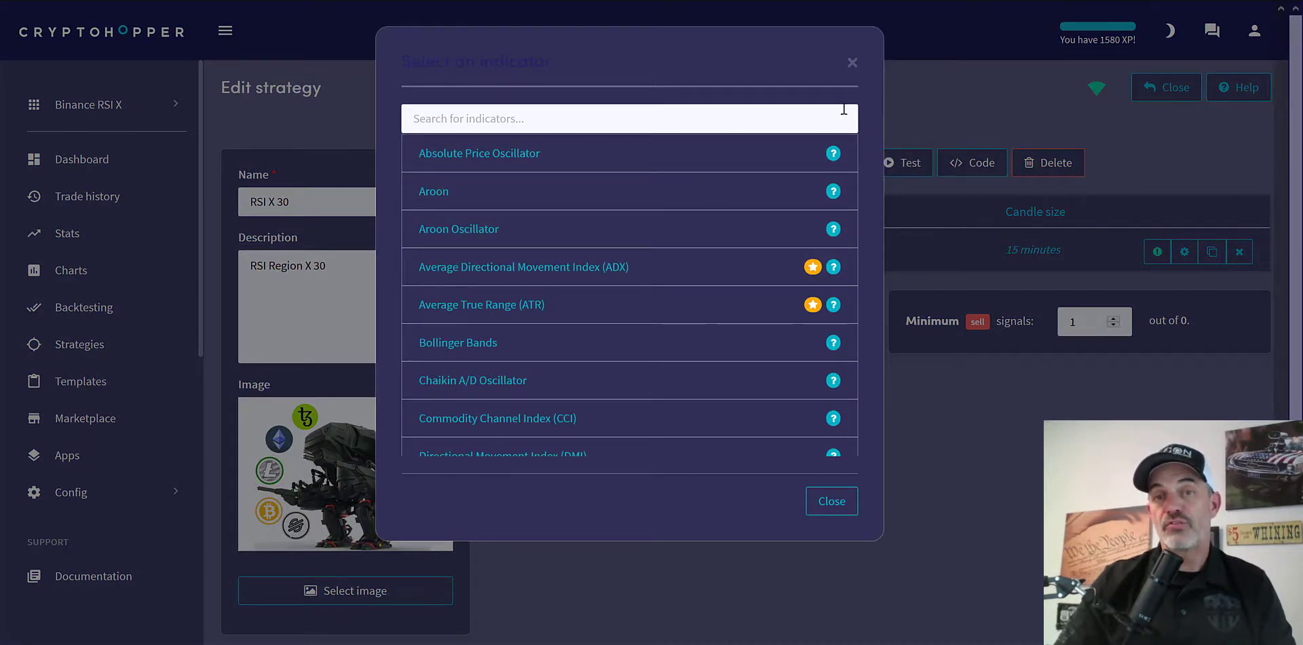
{"action": "left_click", "coordinate": [853, 64]}
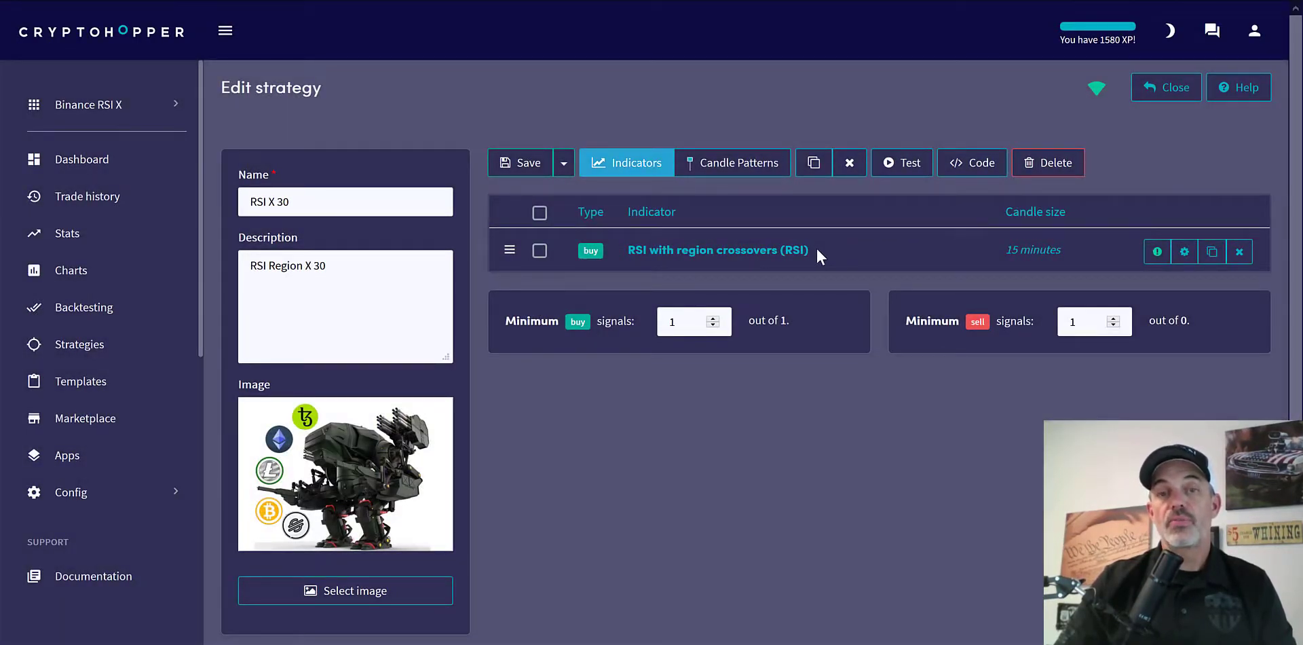
Step: Load the existing saved config on the Backtesting page and start the backtest
{"action": "left_click", "coordinate": [105, 310]}
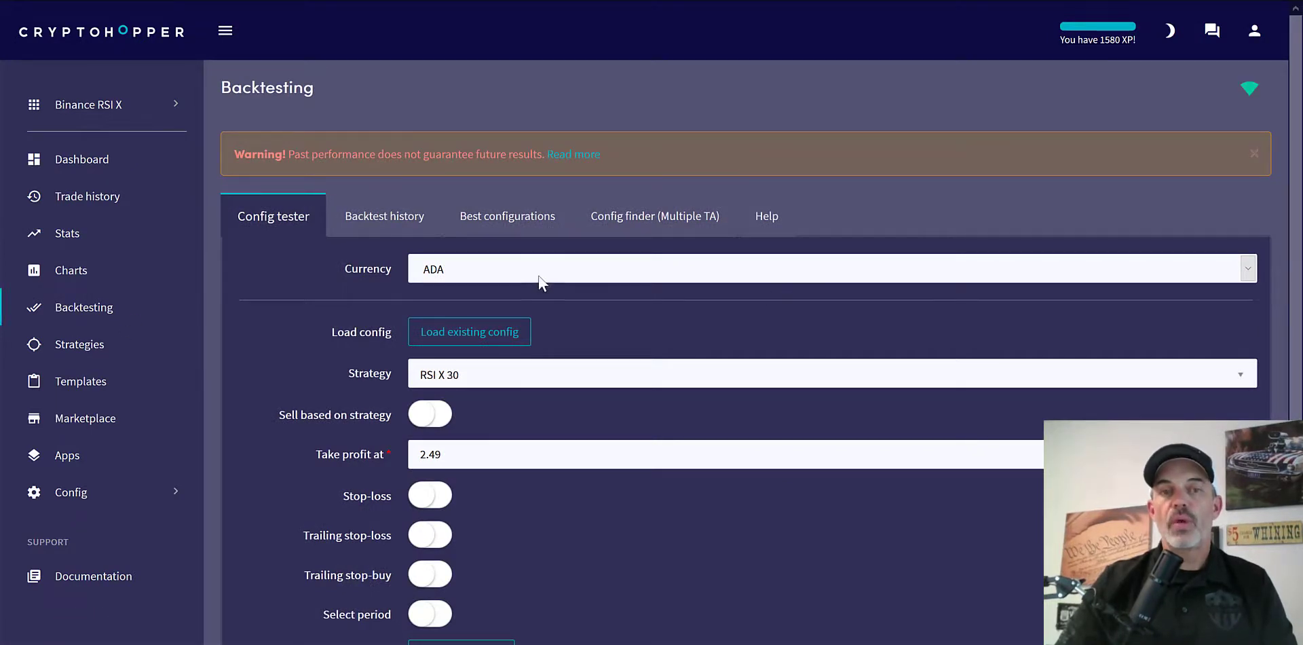
{"action": "left_click", "coordinate": [489, 335]}
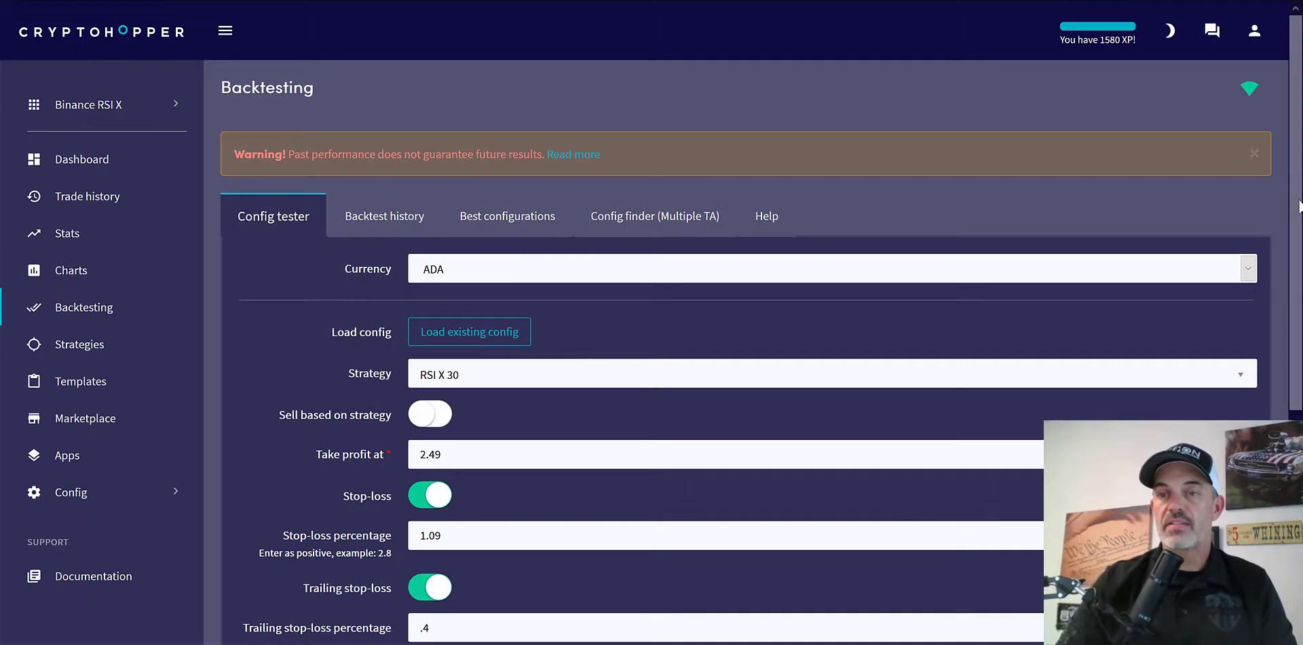
{"action": "scroll", "coordinate": [1297, 192], "scroll_direction": "down", "scroll_amount": 2}
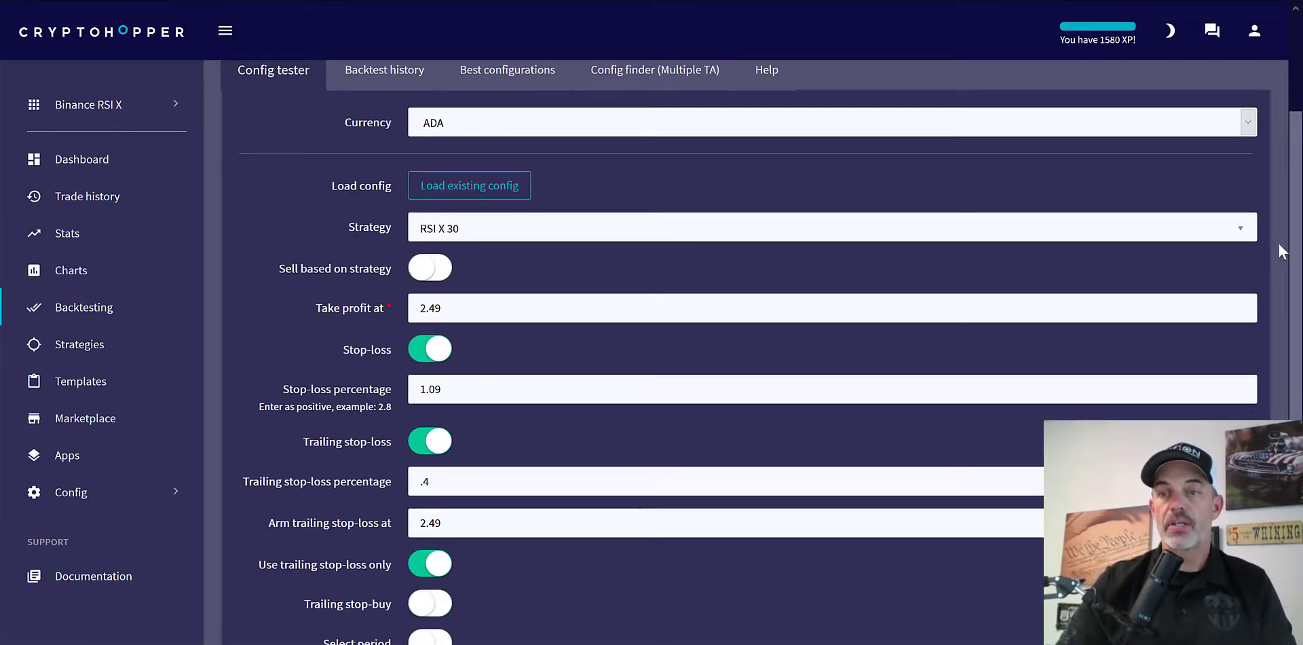
{"action": "left_click_drag", "start_coordinate": [1295, 234], "coordinate": [1282, 397]}
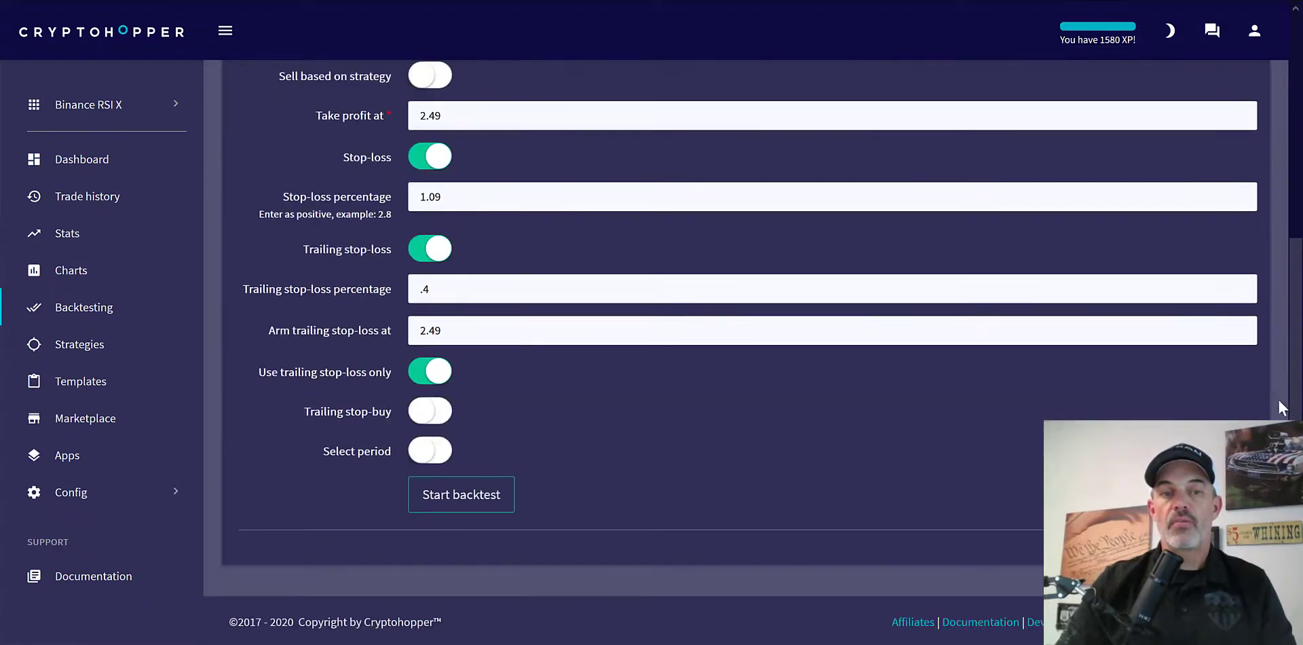
{"action": "left_click", "coordinate": [468, 495]}
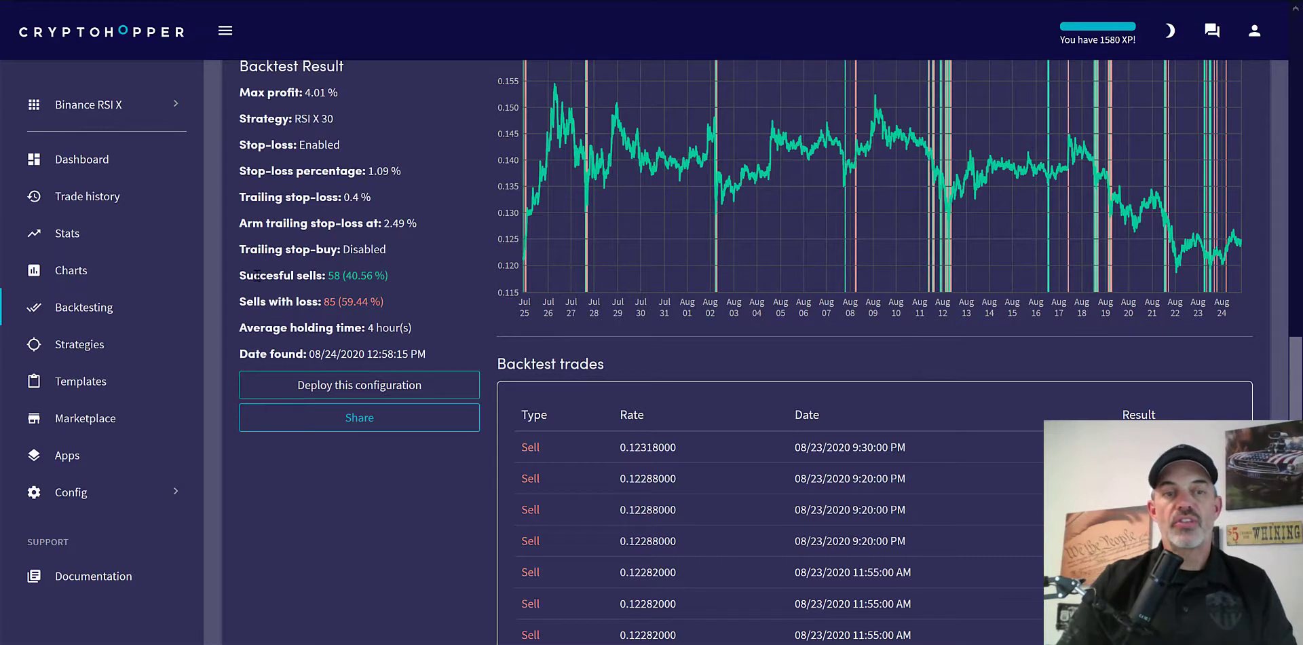
Step: Review the backtest results: 58 successful sells and the number of sells with loss
{"action": "left_click_drag", "start_coordinate": [255, 275], "coordinate": [343, 273]}
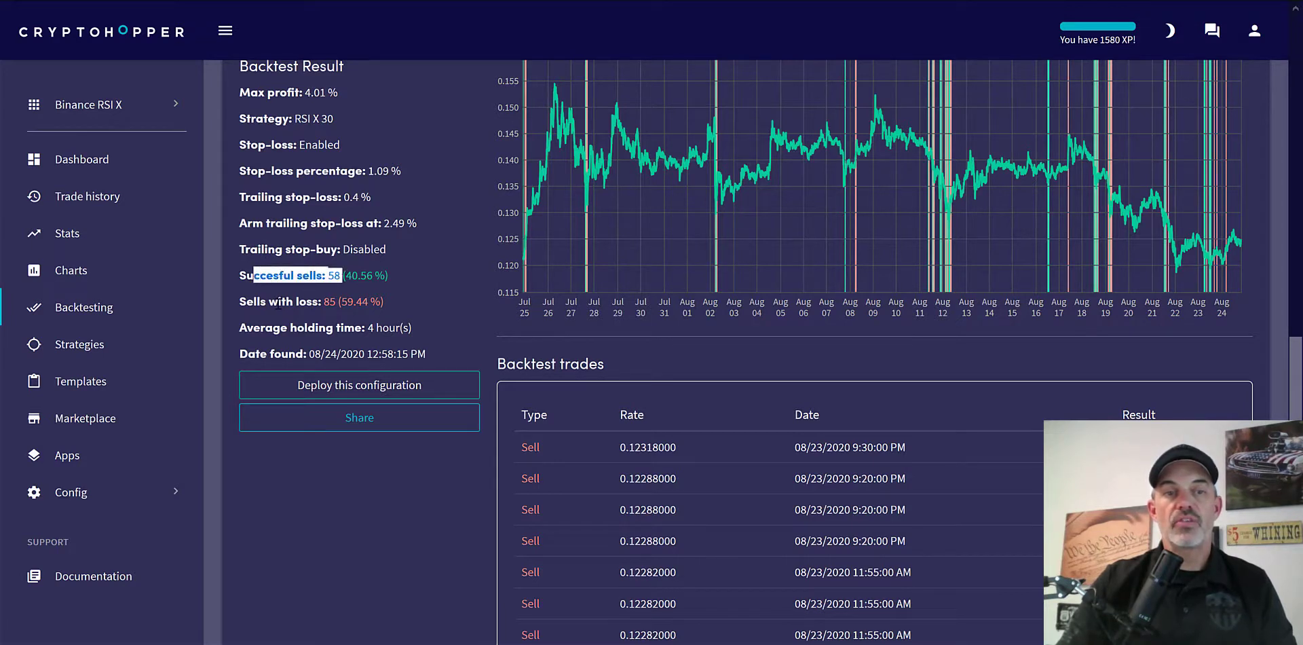
{"action": "left_click_drag", "start_coordinate": [278, 301], "coordinate": [340, 302]}
{"action": "left_click", "coordinate": [433, 299]}
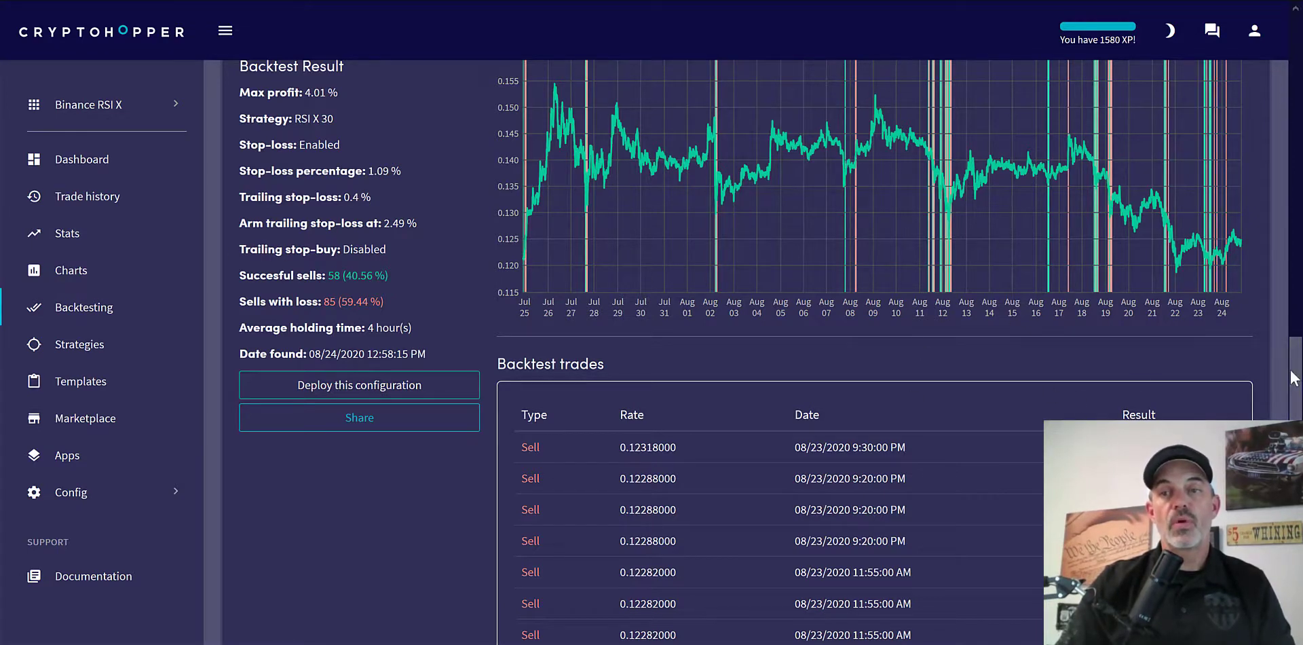
{"action": "scroll", "coordinate": [1273, 178], "scroll_direction": "up", "scroll_amount": 5}
Step: Switch the test currency to ATOM and review its 7.21% max profit and 57 successful sells
{"action": "scroll", "coordinate": [1273, 135], "scroll_direction": "up", "scroll_amount": 6}
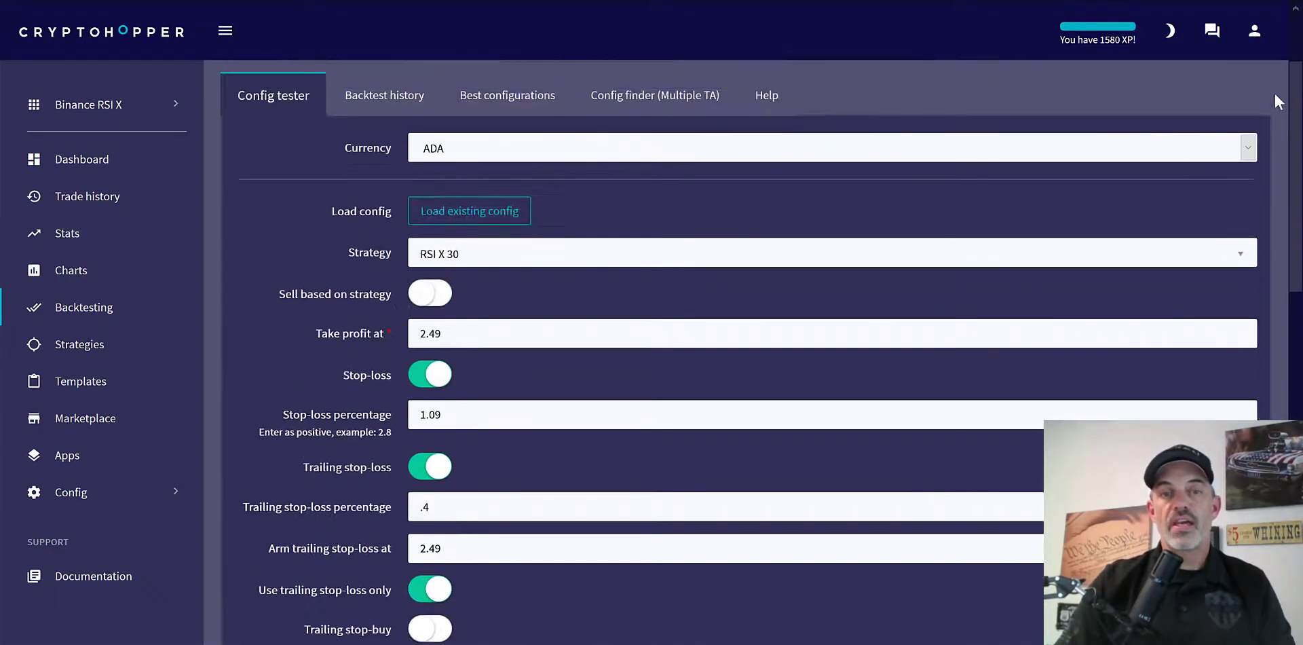
{"action": "left_click", "coordinate": [1248, 160]}
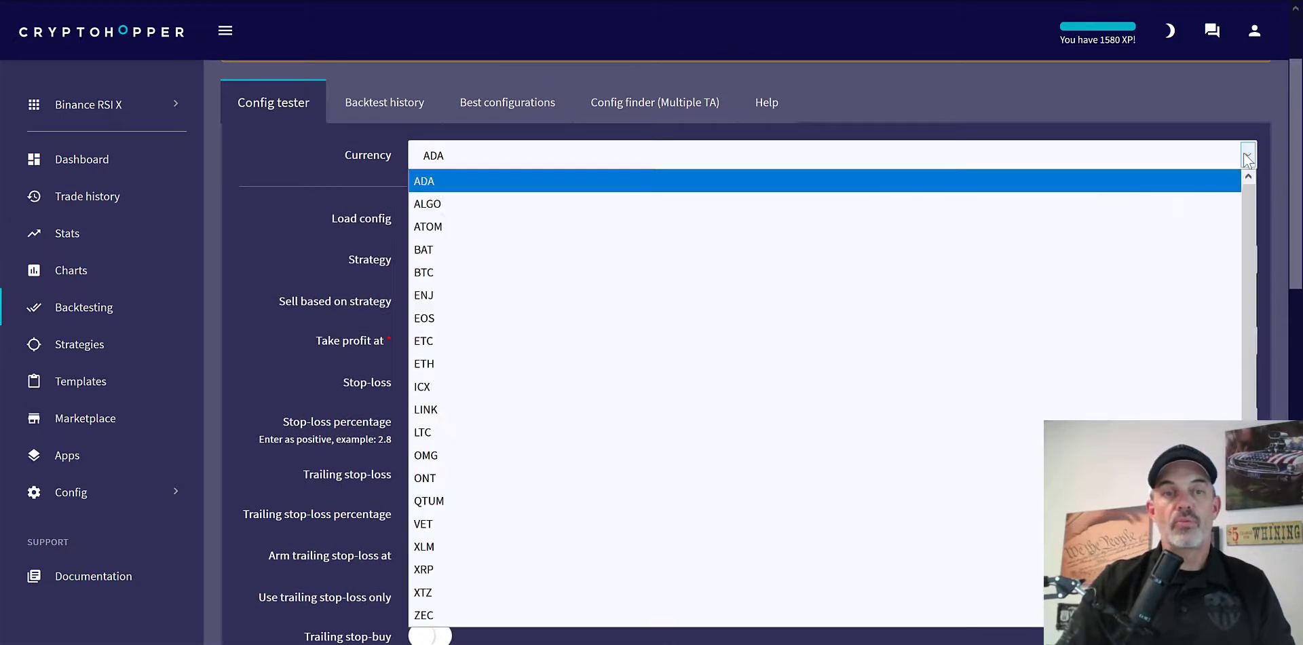
{"action": "left_click", "coordinate": [1116, 227]}
{"action": "scroll", "coordinate": [1116, 227], "scroll_direction": "down", "scroll_amount": 11}
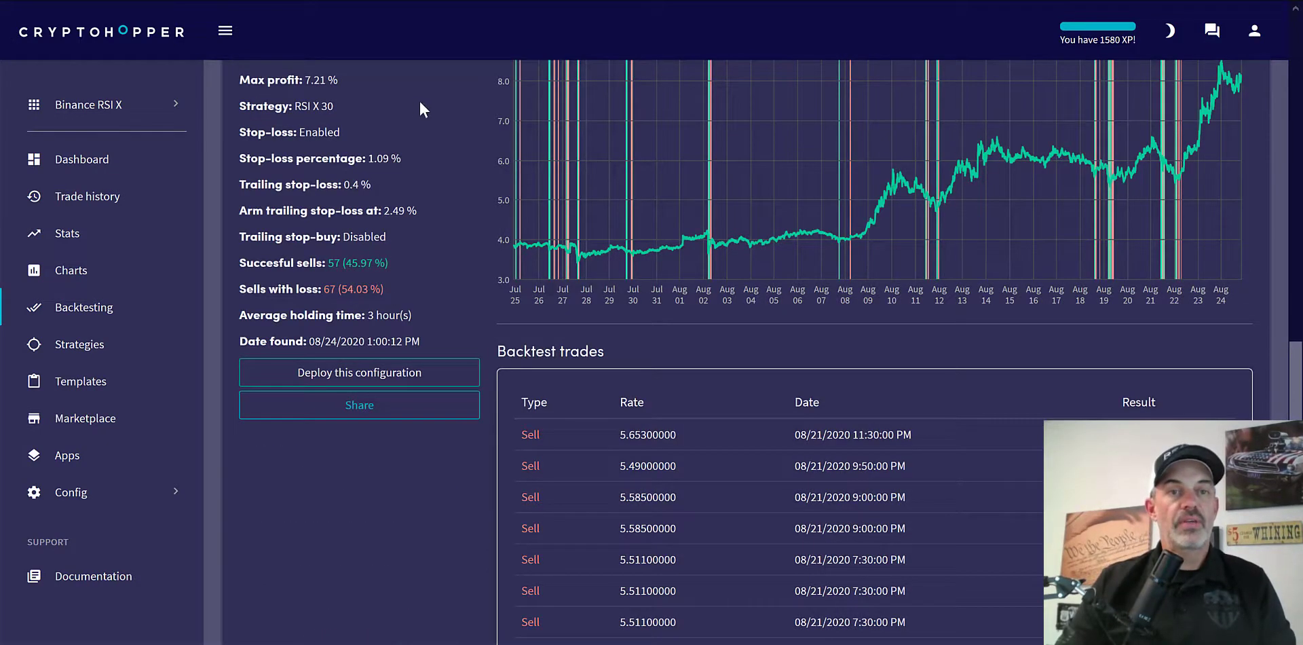
{"action": "left_click_drag", "start_coordinate": [305, 80], "coordinate": [338, 80]}
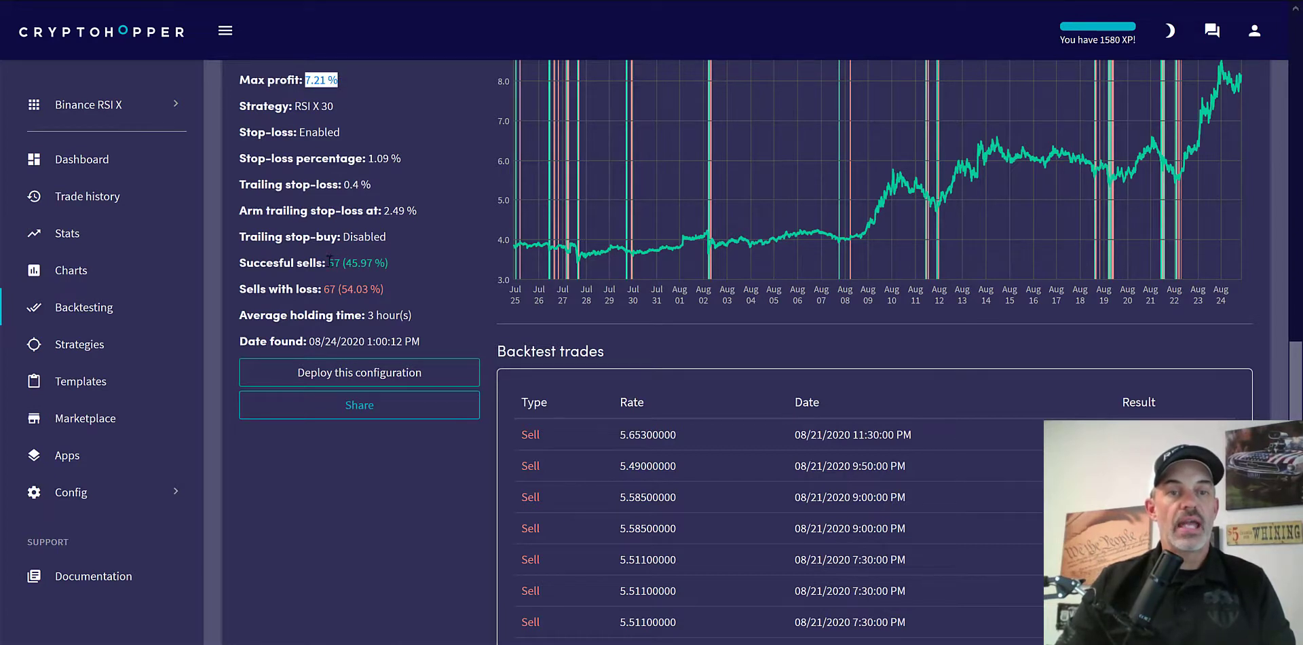
{"action": "left_click_drag", "start_coordinate": [329, 263], "coordinate": [370, 261]}
Step: Return to the Config tester form and open the Currency list again
{"action": "left_click", "coordinate": [363, 292]}
{"action": "scroll", "coordinate": [1293, 305], "scroll_direction": "up", "scroll_amount": 2}
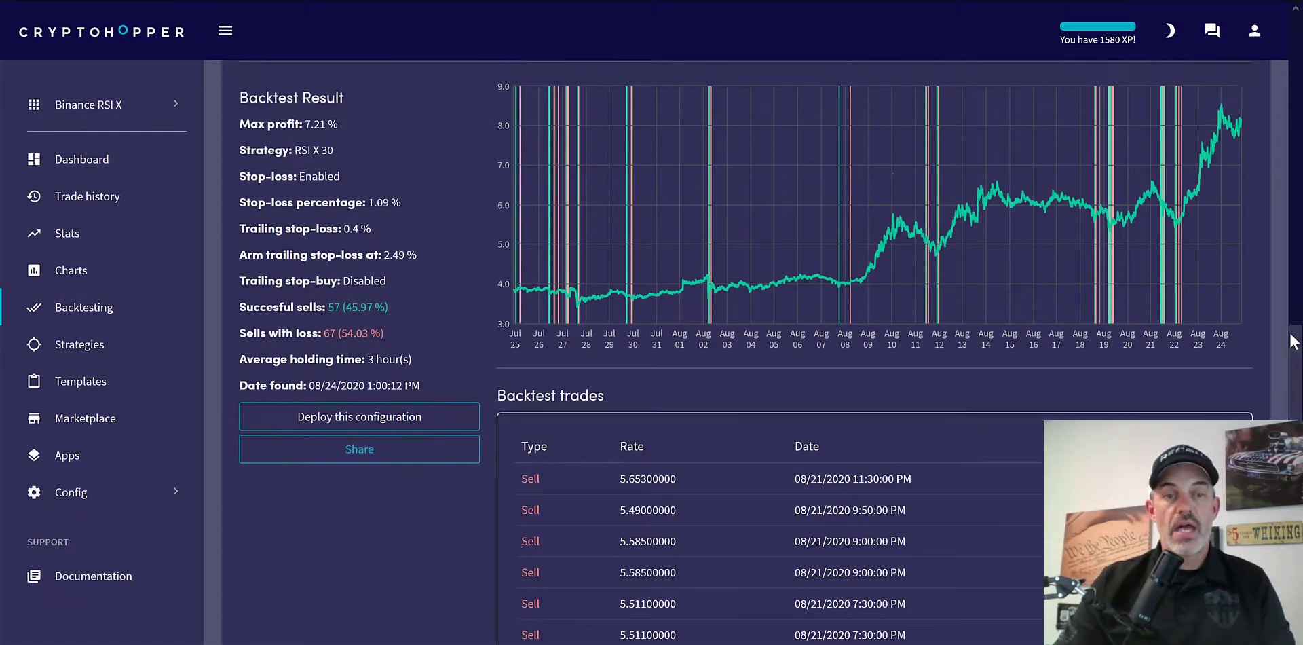
{"action": "left_click_drag", "start_coordinate": [1293, 305], "coordinate": [1293, 79]}
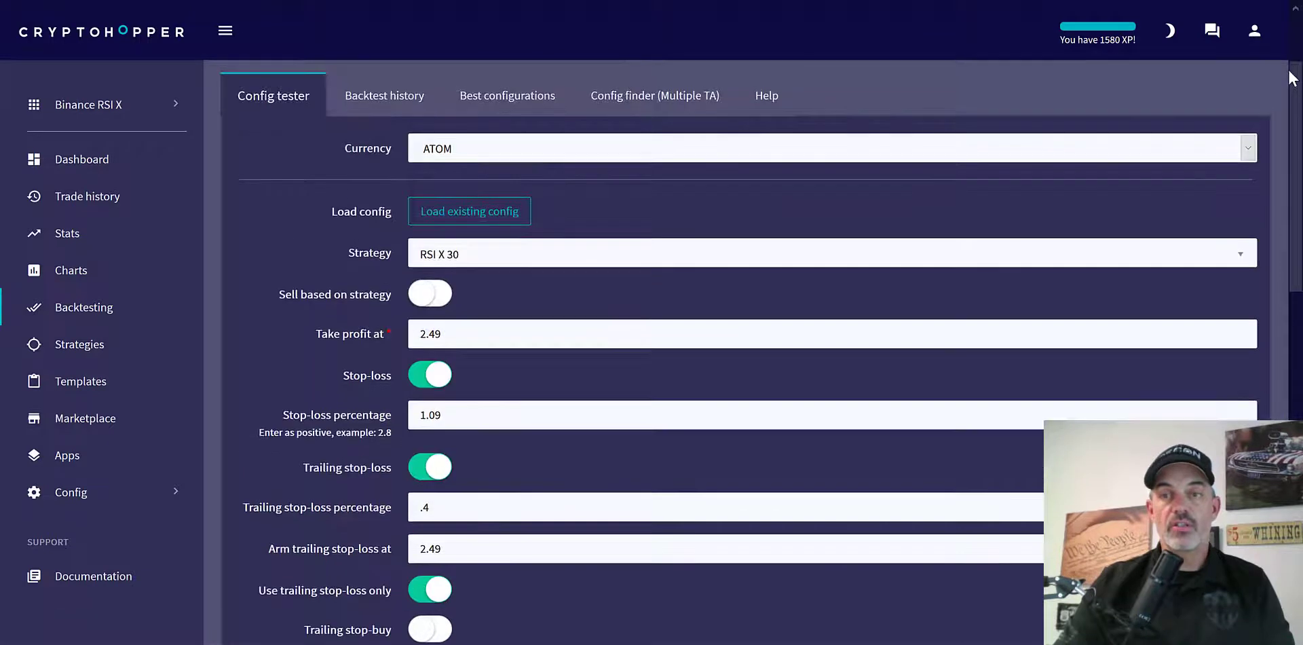
{"action": "left_click", "coordinate": [1248, 147]}
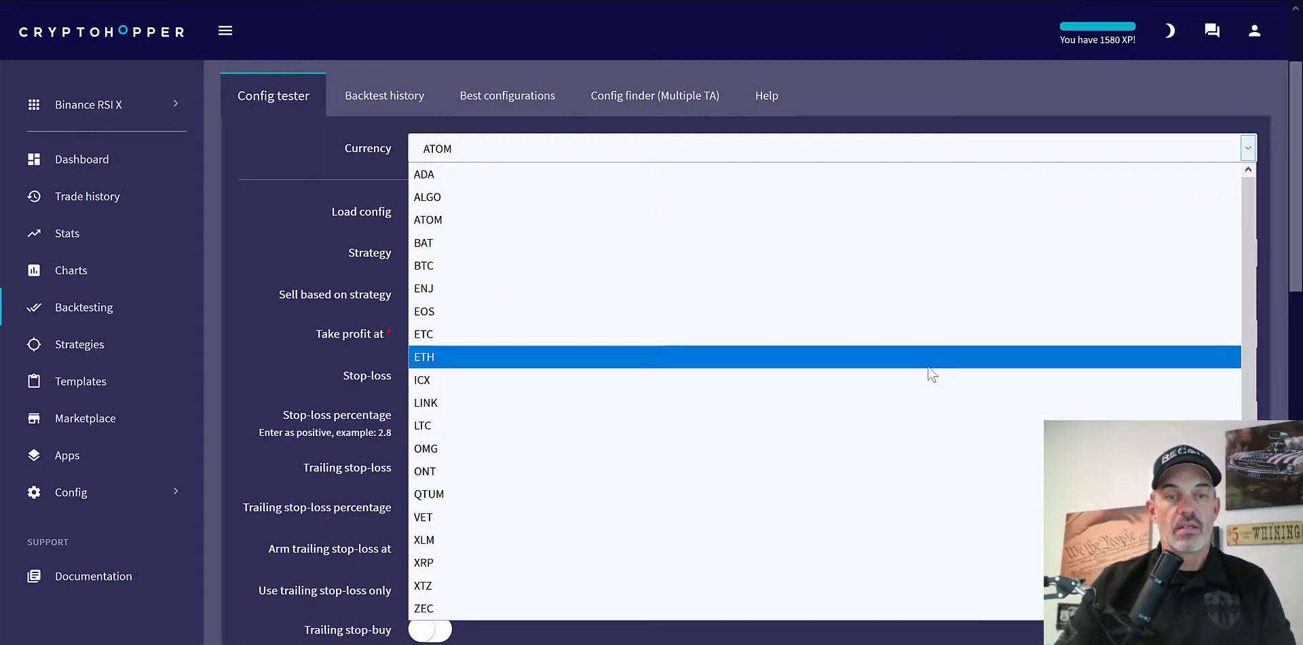
Step: Choose EOS and review its 14.00% max profit, 73 successful sells and 62.93% success rate
{"action": "left_click", "coordinate": [889, 310]}
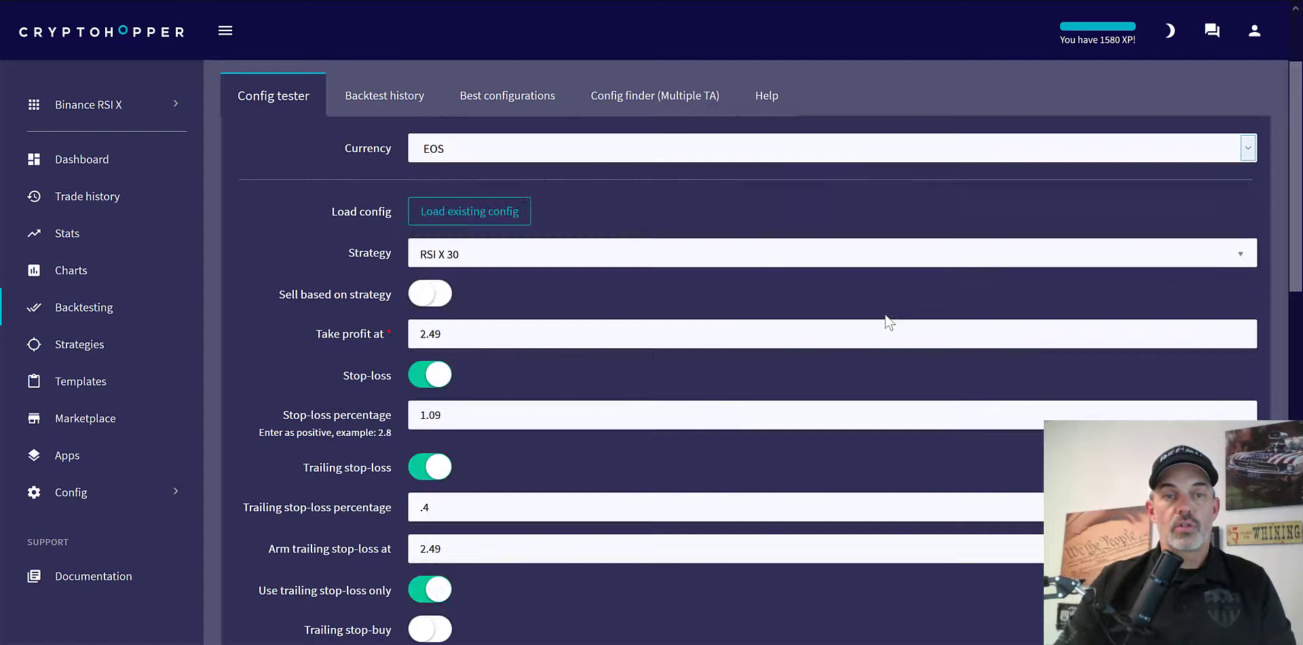
{"action": "scroll", "coordinate": [378, 147], "scroll_direction": "down", "scroll_amount": 10}
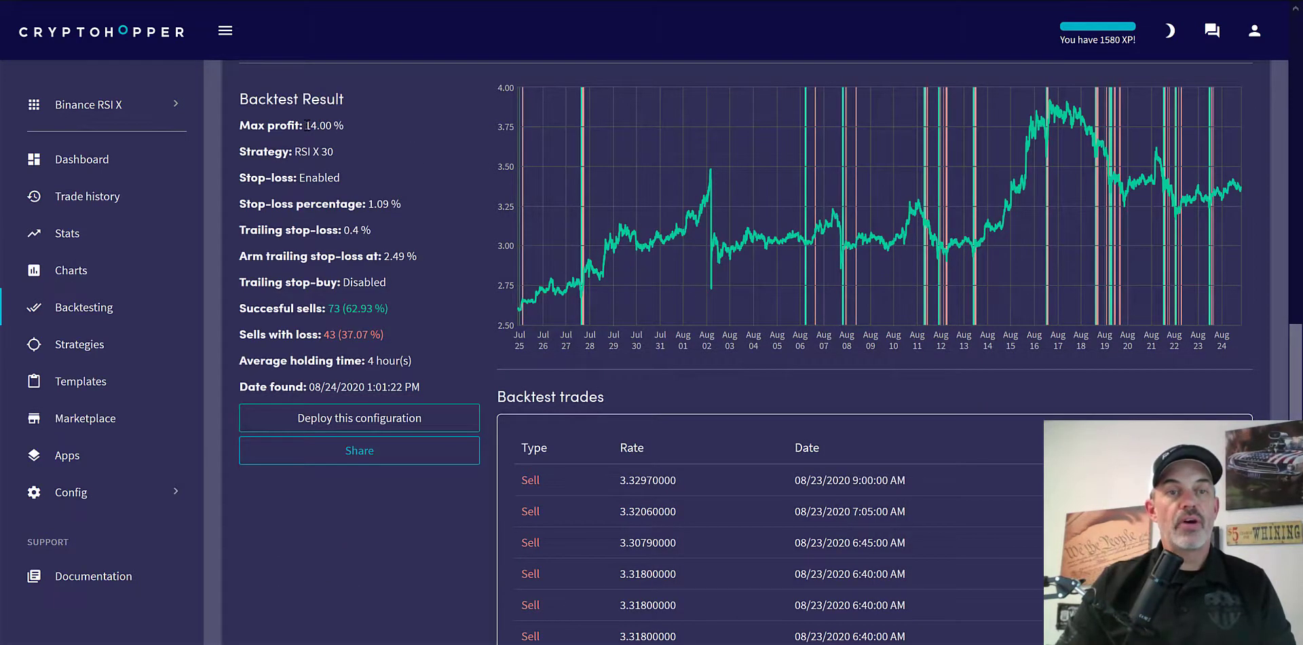
{"action": "left_click_drag", "start_coordinate": [306, 125], "coordinate": [361, 129]}
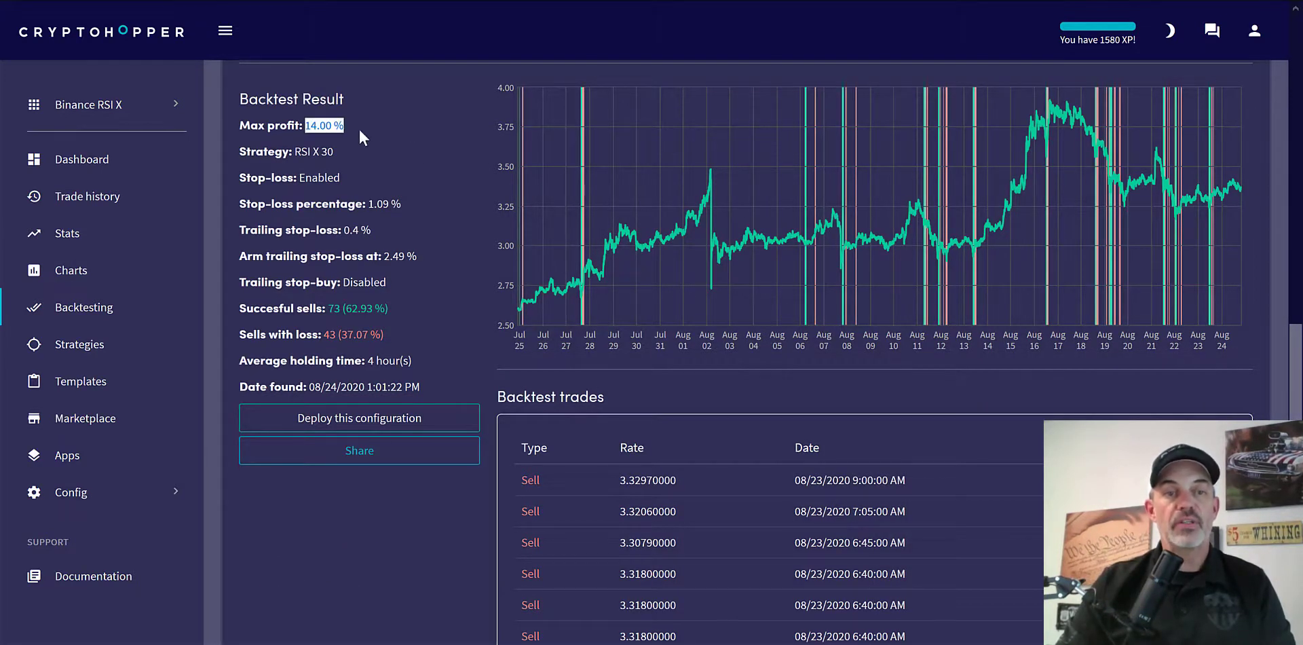
{"action": "left_click_drag", "start_coordinate": [328, 308], "coordinate": [367, 334]}
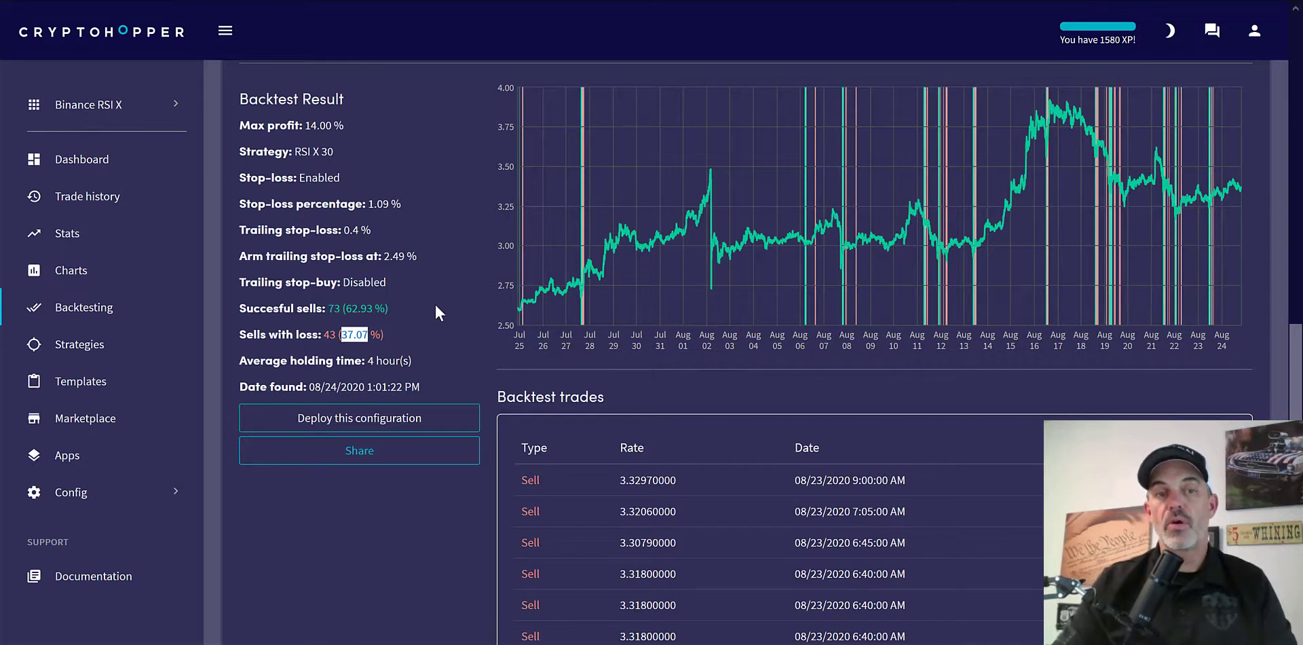
{"action": "left_click_drag", "start_coordinate": [390, 307], "coordinate": [348, 304]}
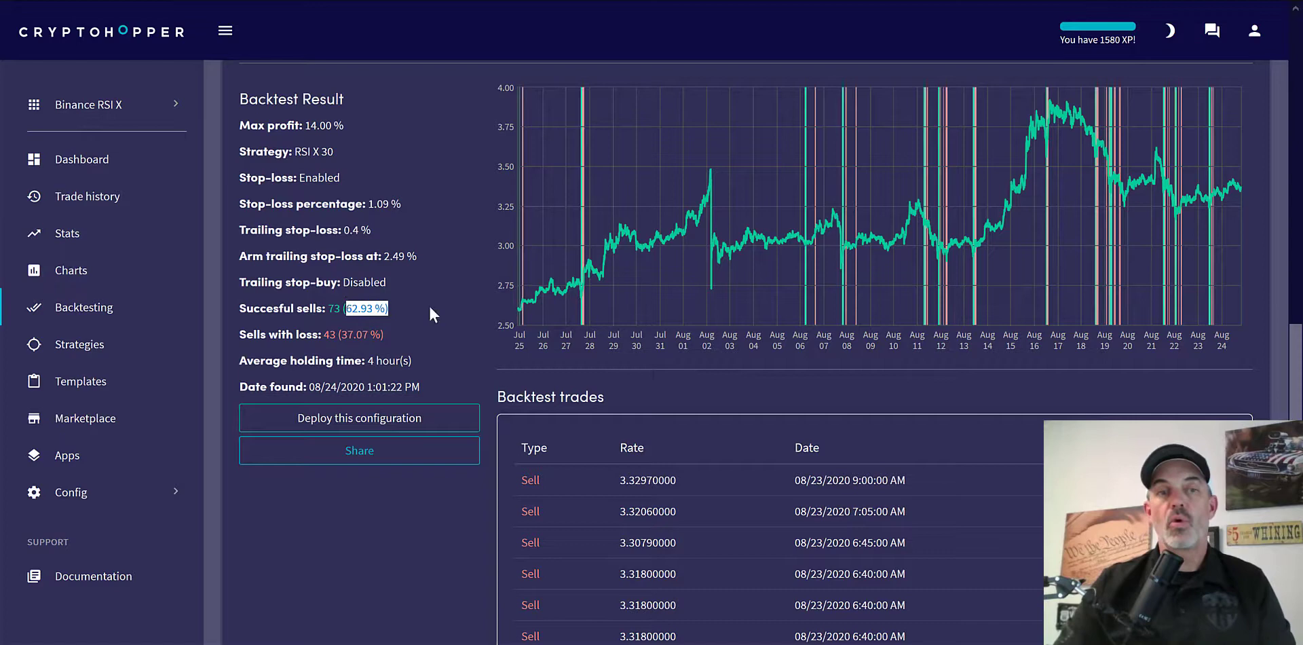
{"action": "left_click_drag", "start_coordinate": [345, 124], "coordinate": [303, 123]}
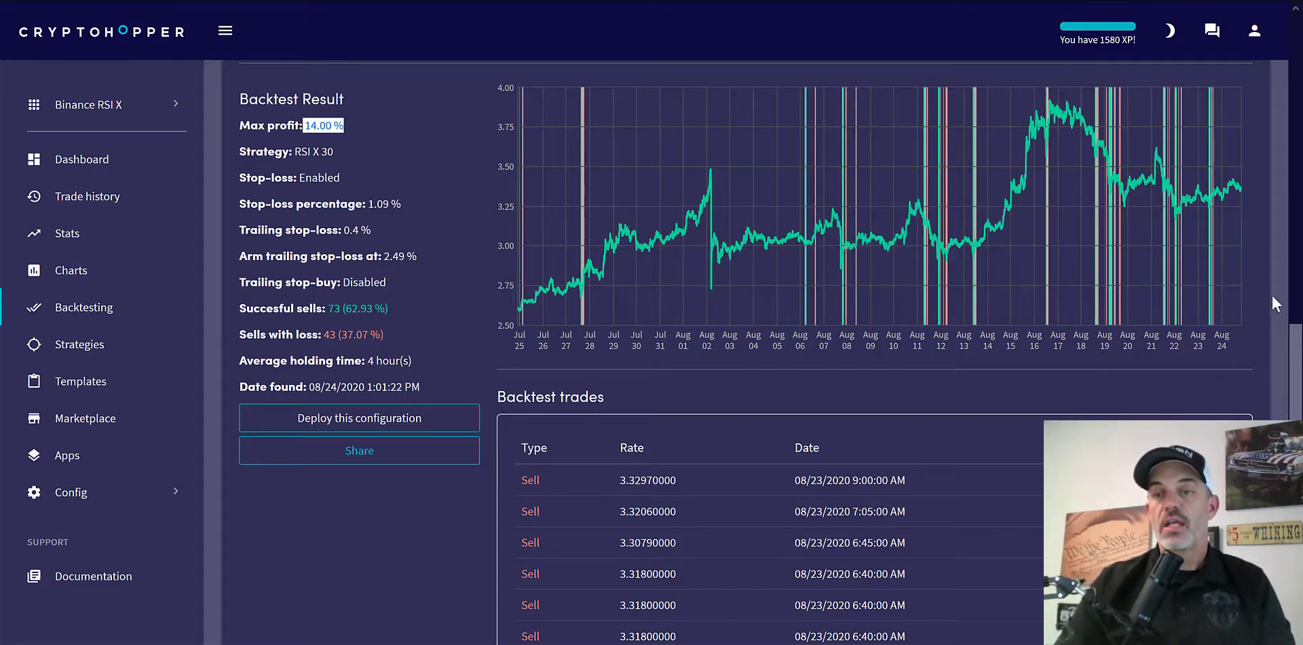
{"action": "left_click_drag", "start_coordinate": [1298, 334], "coordinate": [1264, 108]}
Step: Switch the test currency from EOS to ENJ and start the backtest
{"action": "left_click", "coordinate": [1248, 145]}
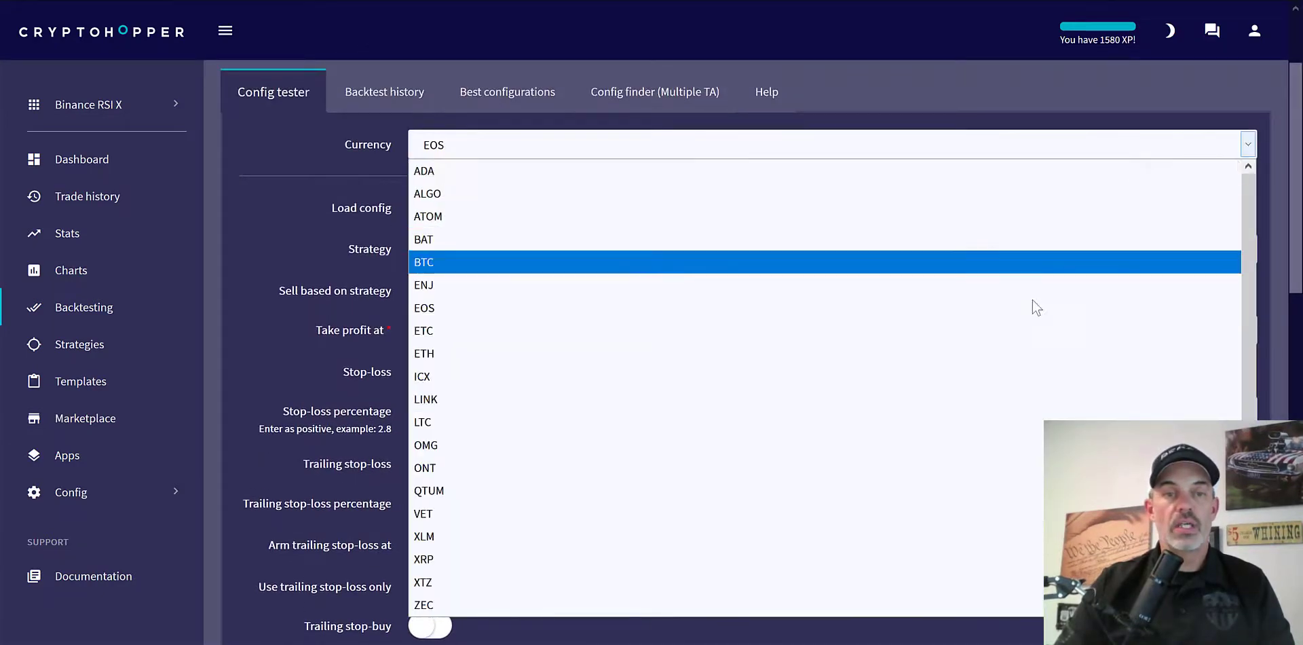
{"action": "left_click", "coordinate": [1027, 286]}
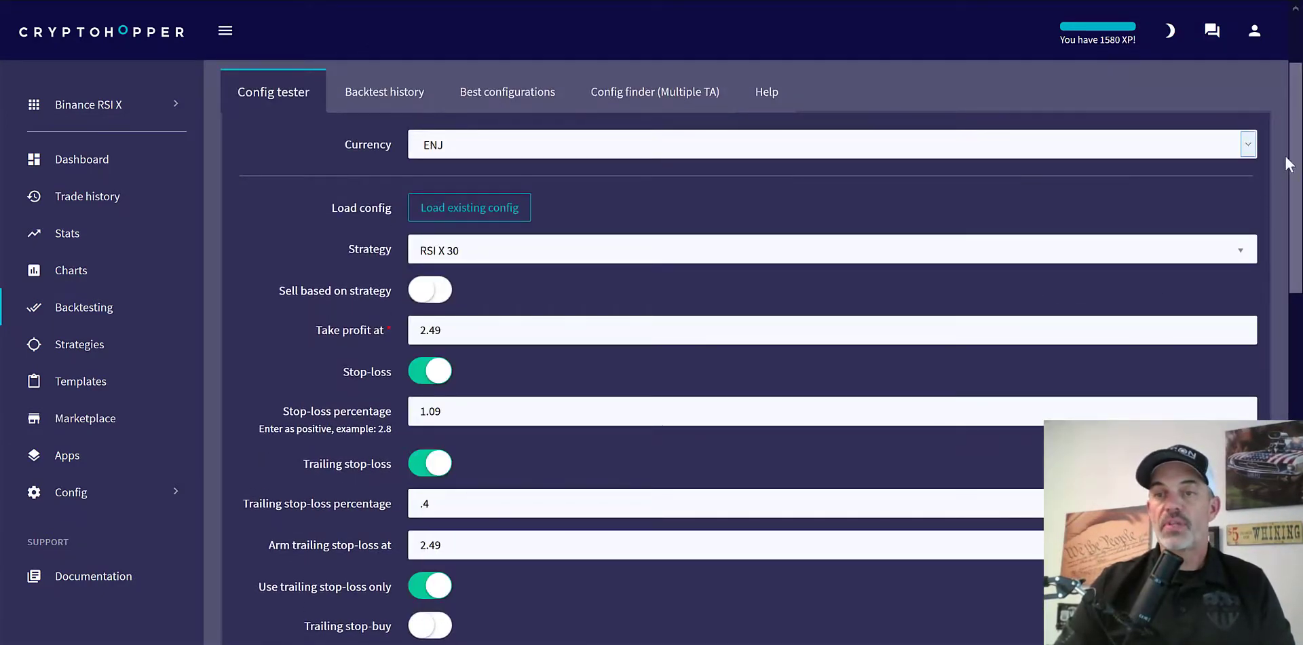
{"action": "left_click_drag", "start_coordinate": [1297, 138], "coordinate": [1290, 299]}
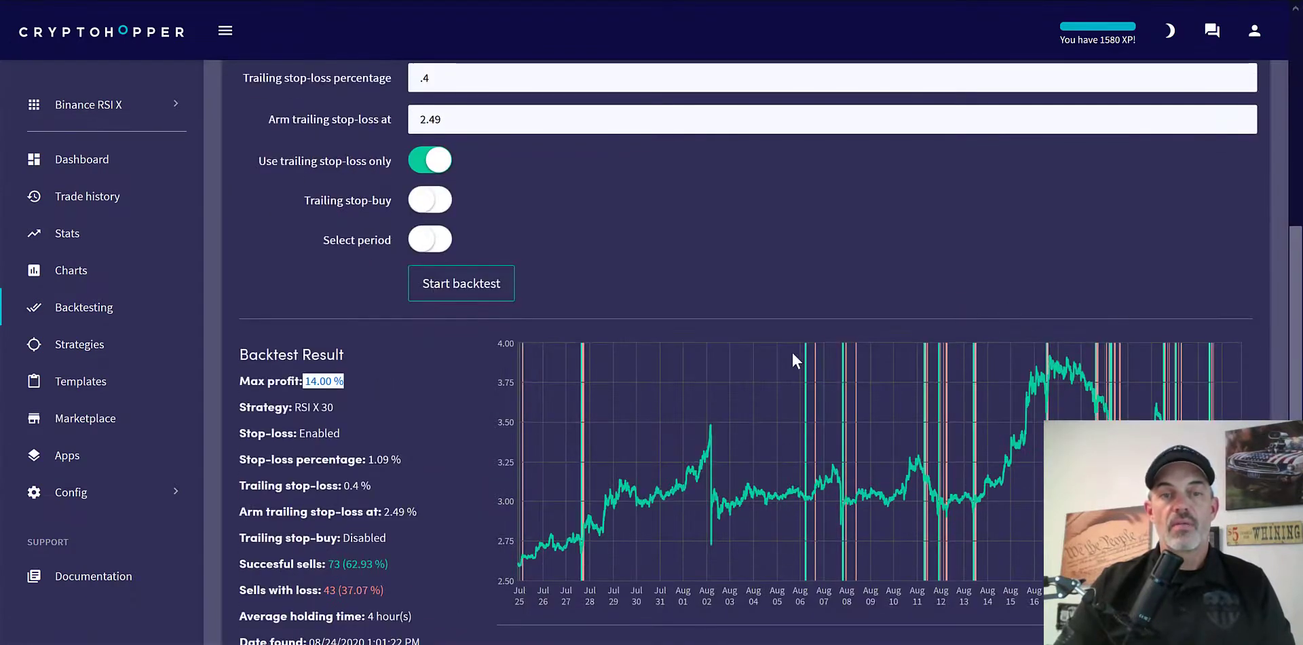
{"action": "left_click", "coordinate": [493, 301]}
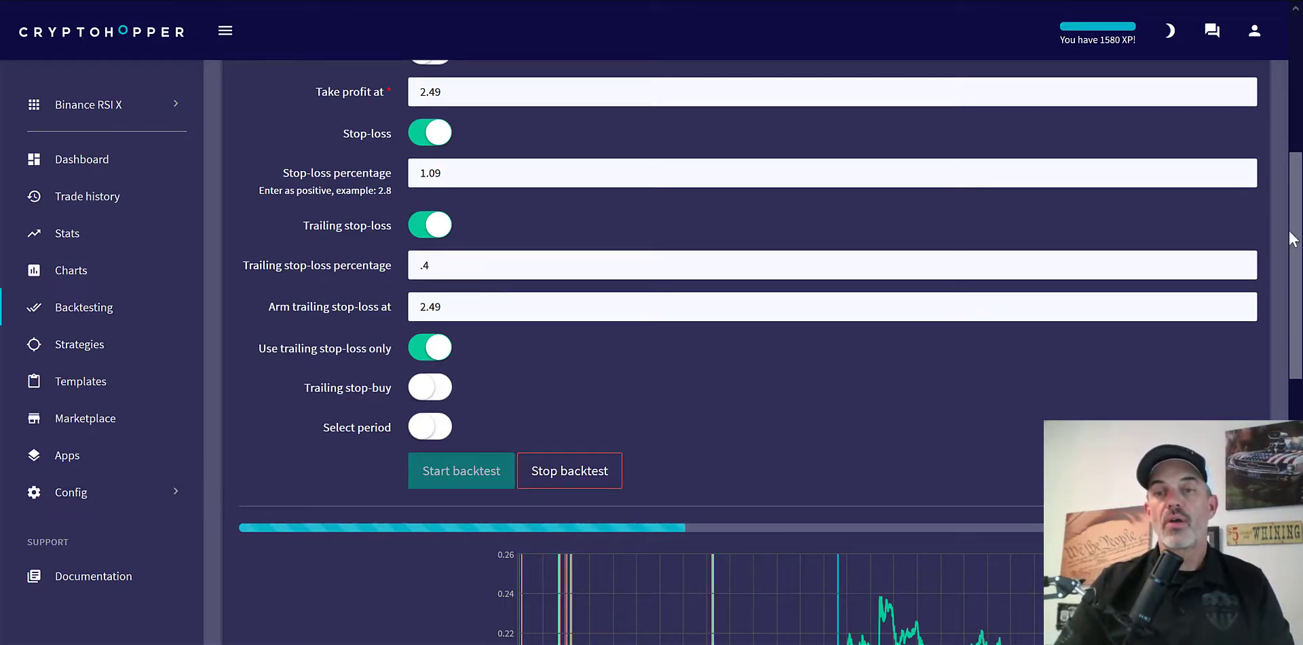
Step: Review ENJ's 0.72% max profit and its successful sells count and percentage
{"action": "left_click_drag", "start_coordinate": [1291, 237], "coordinate": [1291, 166]}
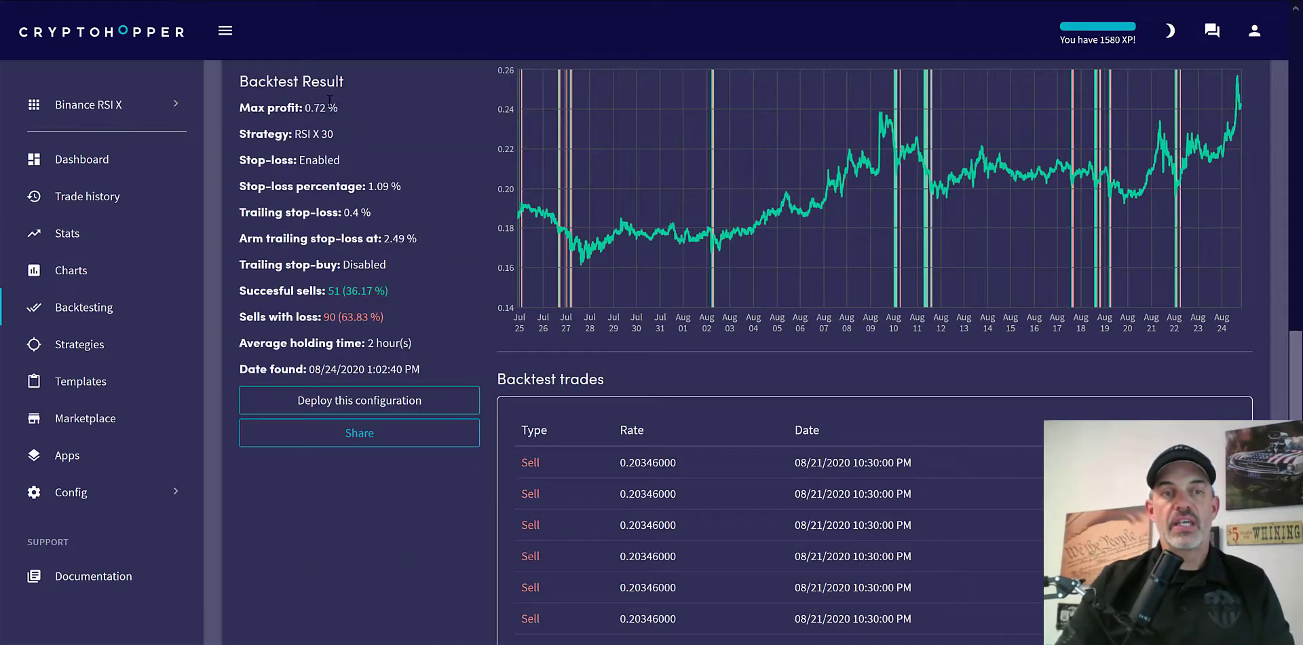
{"action": "left_click_drag", "start_coordinate": [338, 107], "coordinate": [311, 106]}
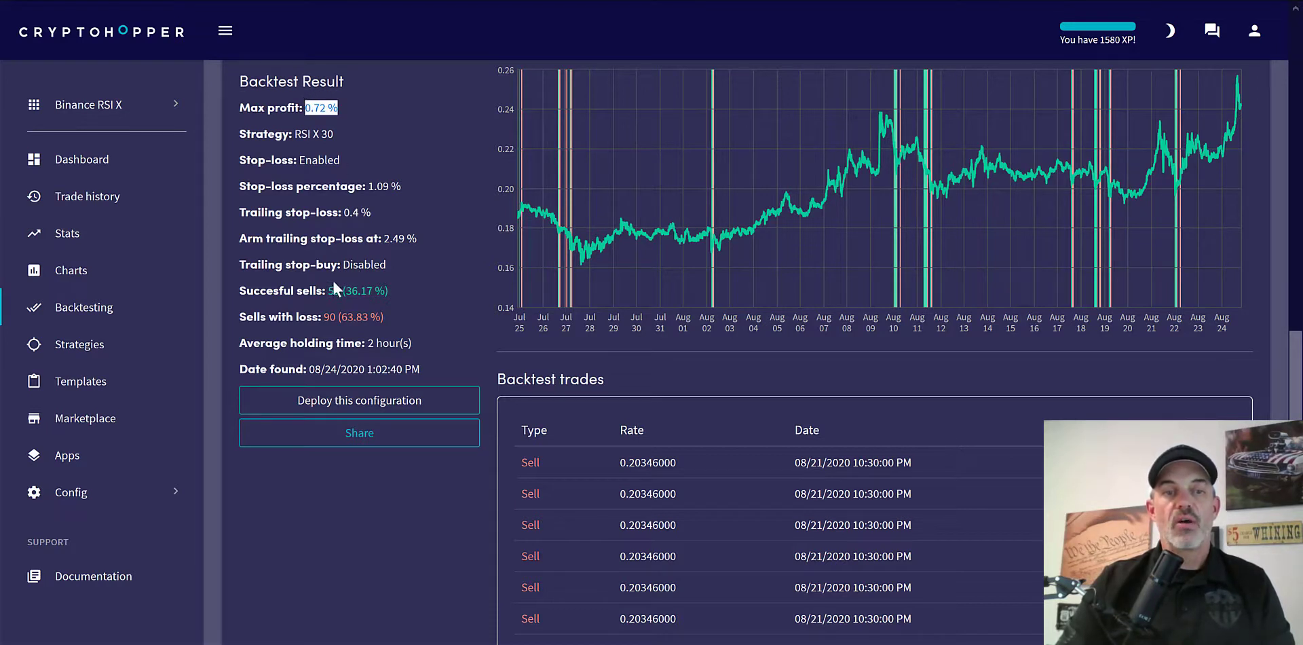
{"action": "left_click_drag", "start_coordinate": [328, 290], "coordinate": [372, 316]}
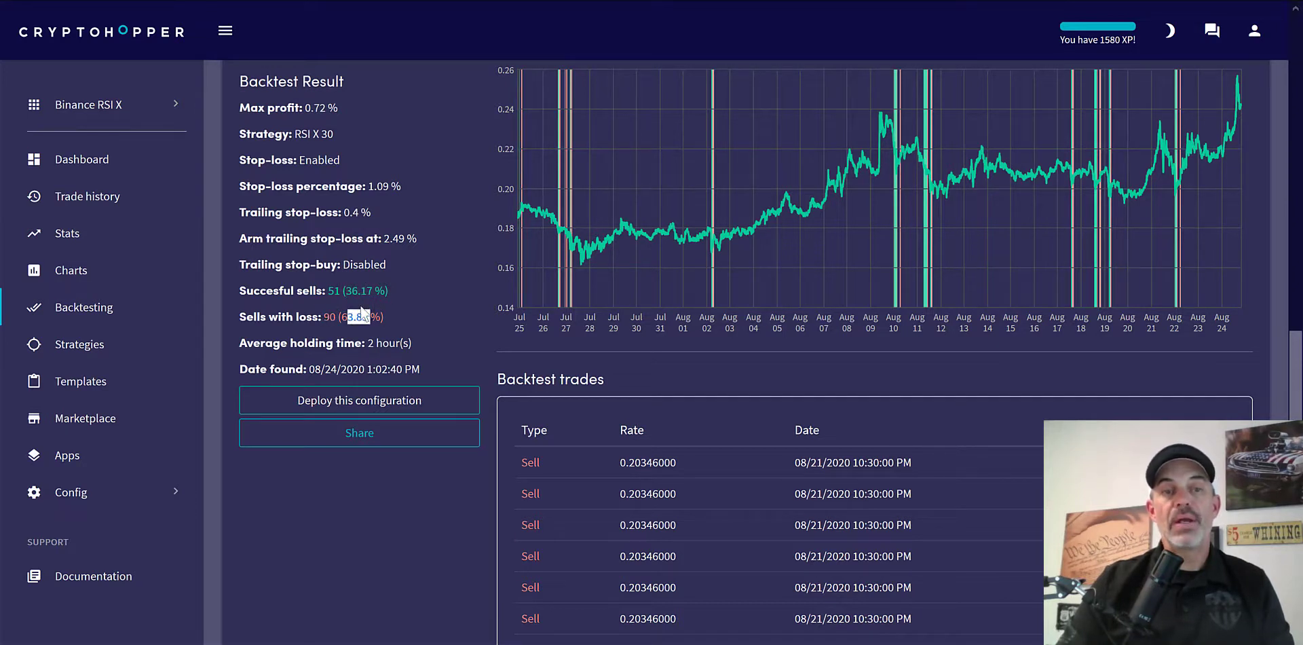
{"action": "left_click_drag", "start_coordinate": [351, 291], "coordinate": [367, 290]}
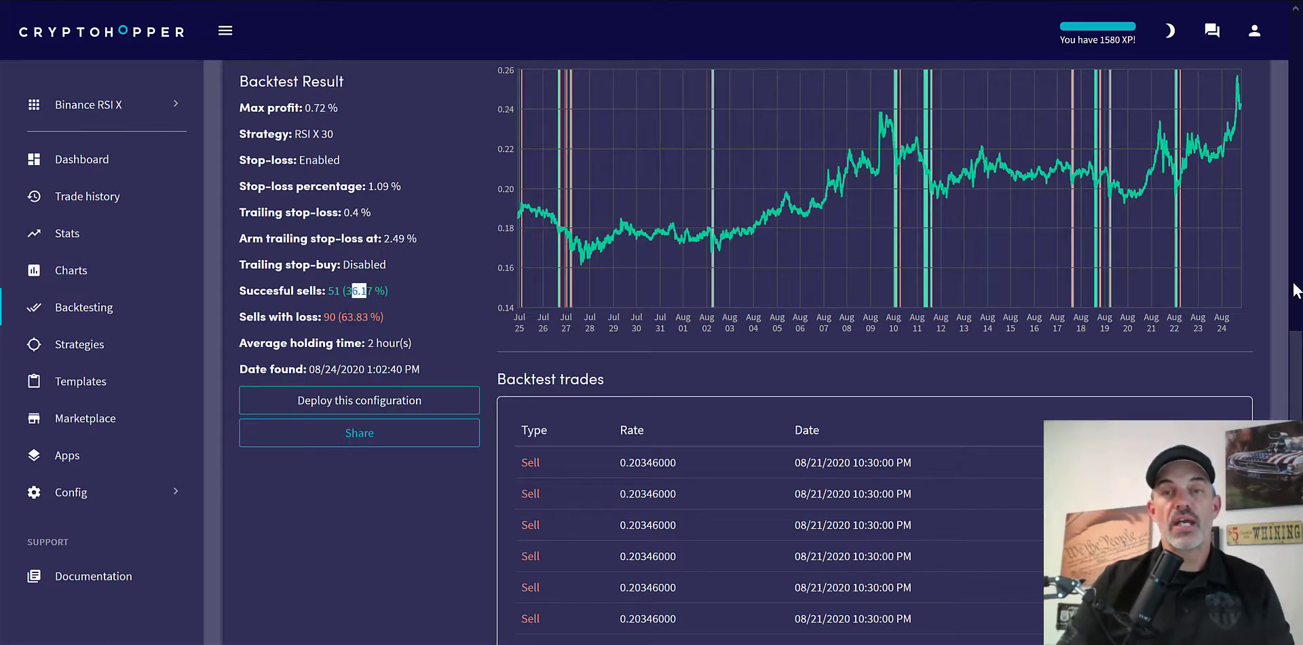
{"action": "left_click_drag", "start_coordinate": [1295, 373], "coordinate": [1294, 100]}
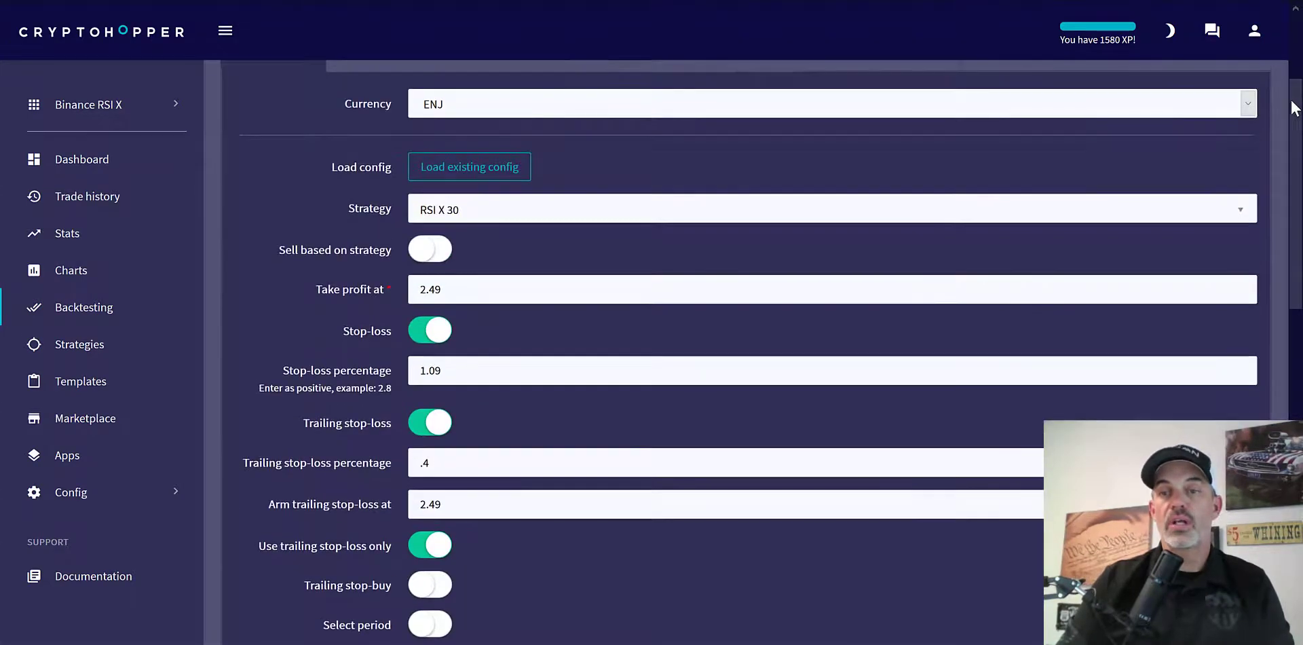
Step: Switch the ENJ backtest strategy to RSI X 20 and run the backtest
{"action": "left_click", "coordinate": [1242, 211]}
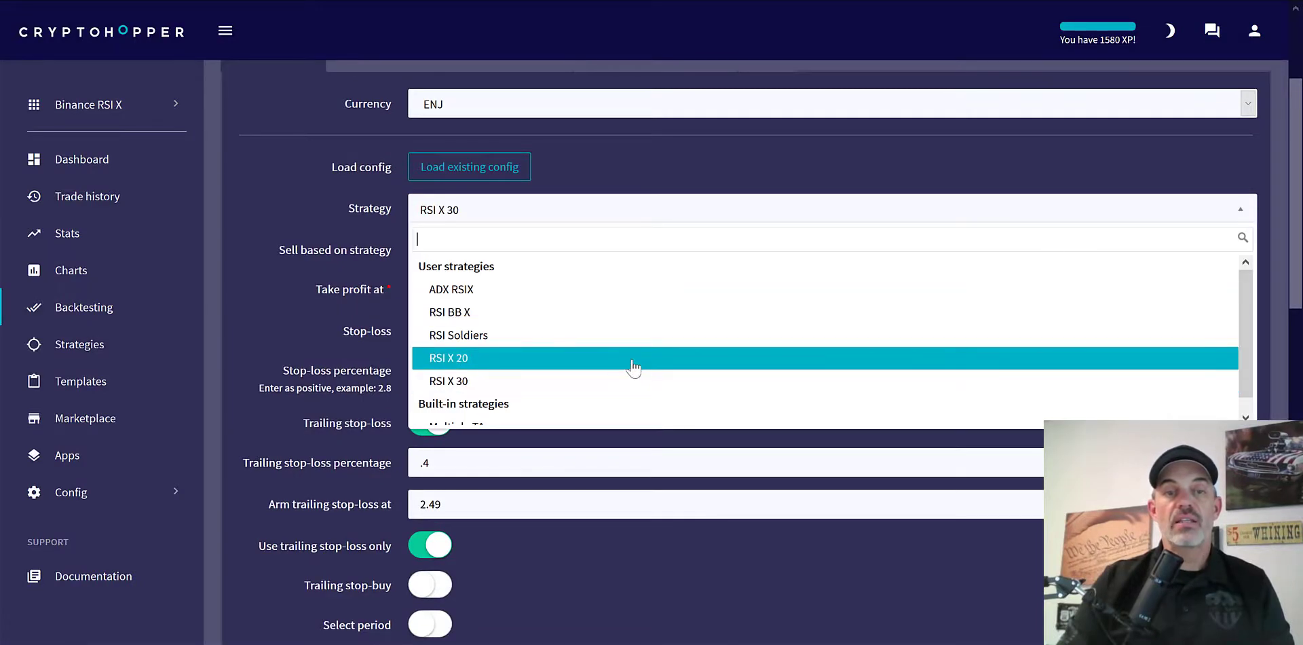
{"action": "left_click", "coordinate": [632, 360]}
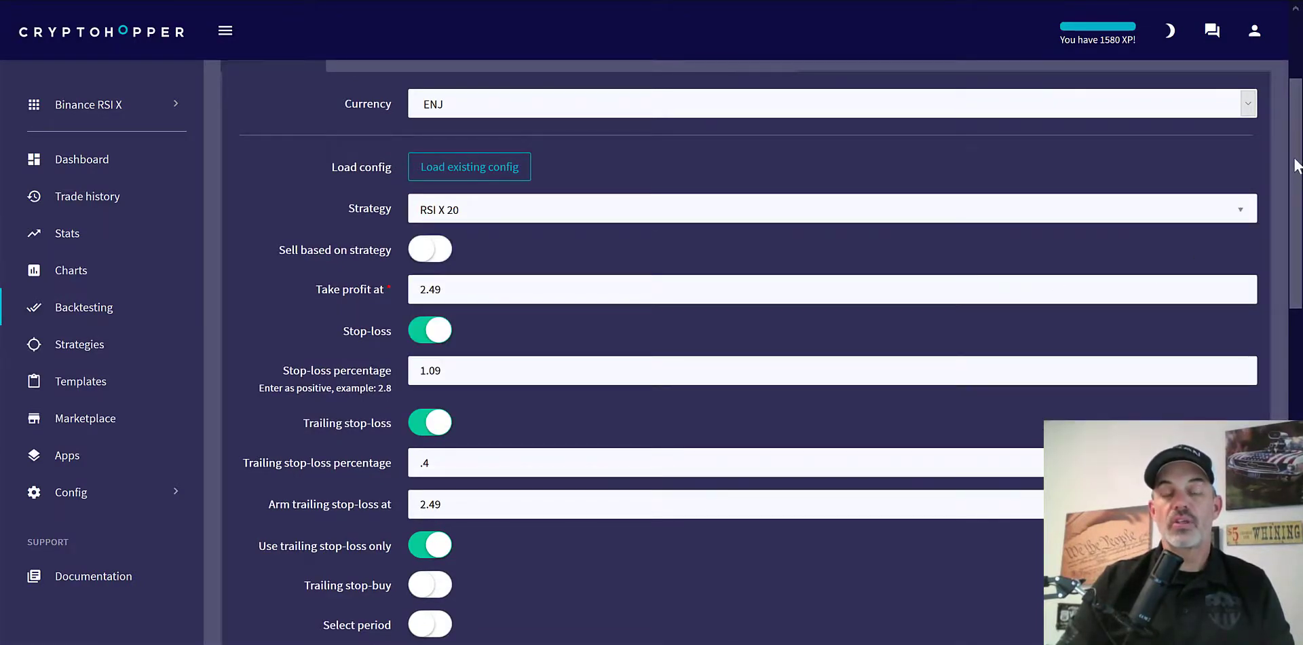
{"action": "left_click_drag", "start_coordinate": [1295, 166], "coordinate": [1286, 329]}
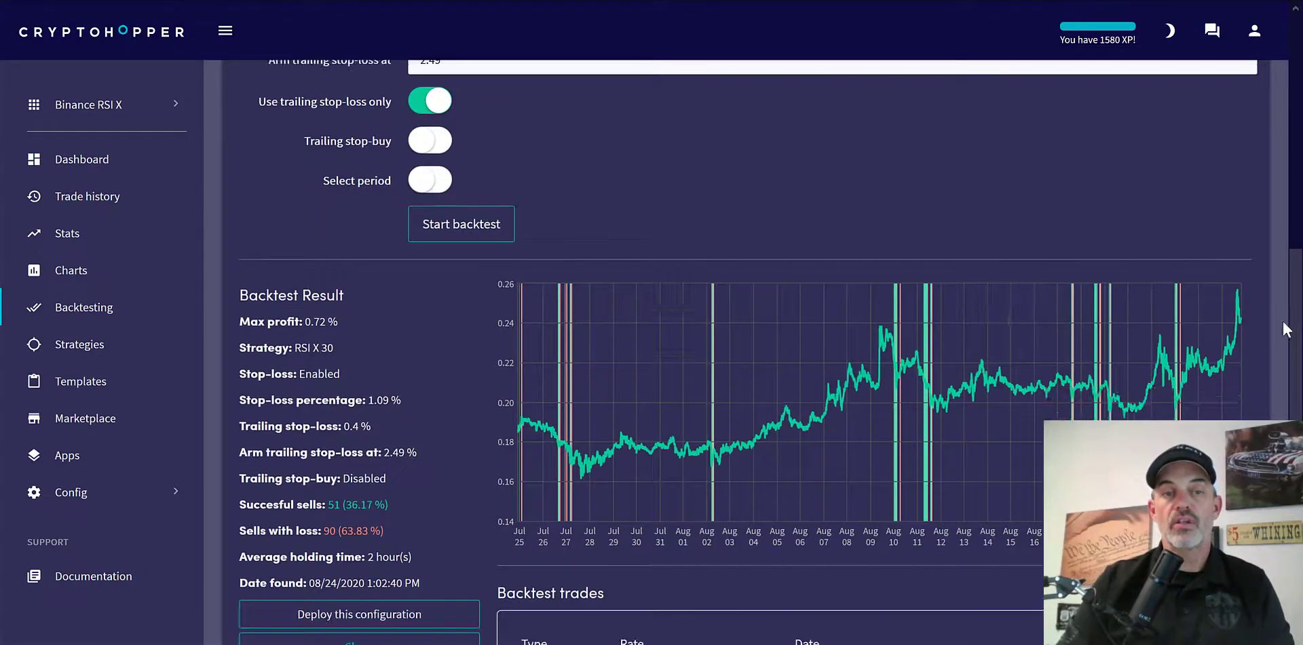
{"action": "left_click", "coordinate": [468, 224]}
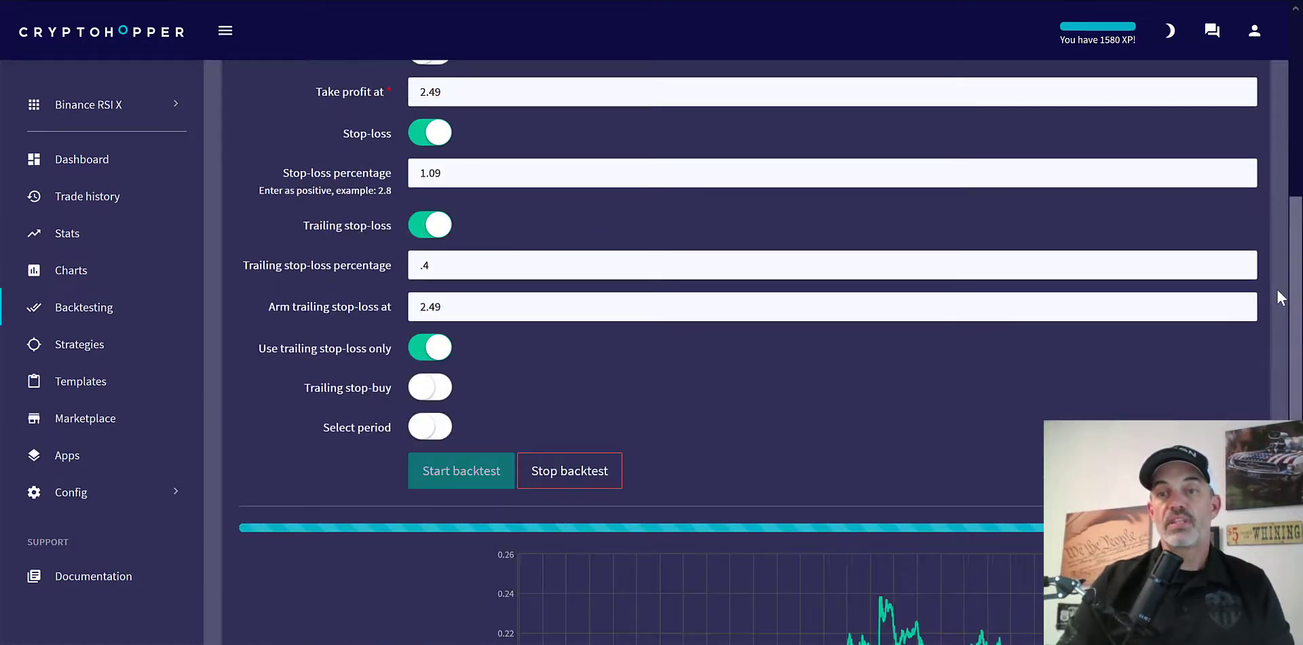
Step: Review the results, highlighting the 4.86 % max profit and 83.33 % successful sells
{"action": "left_click_drag", "start_coordinate": [1296, 216], "coordinate": [1293, 343]}
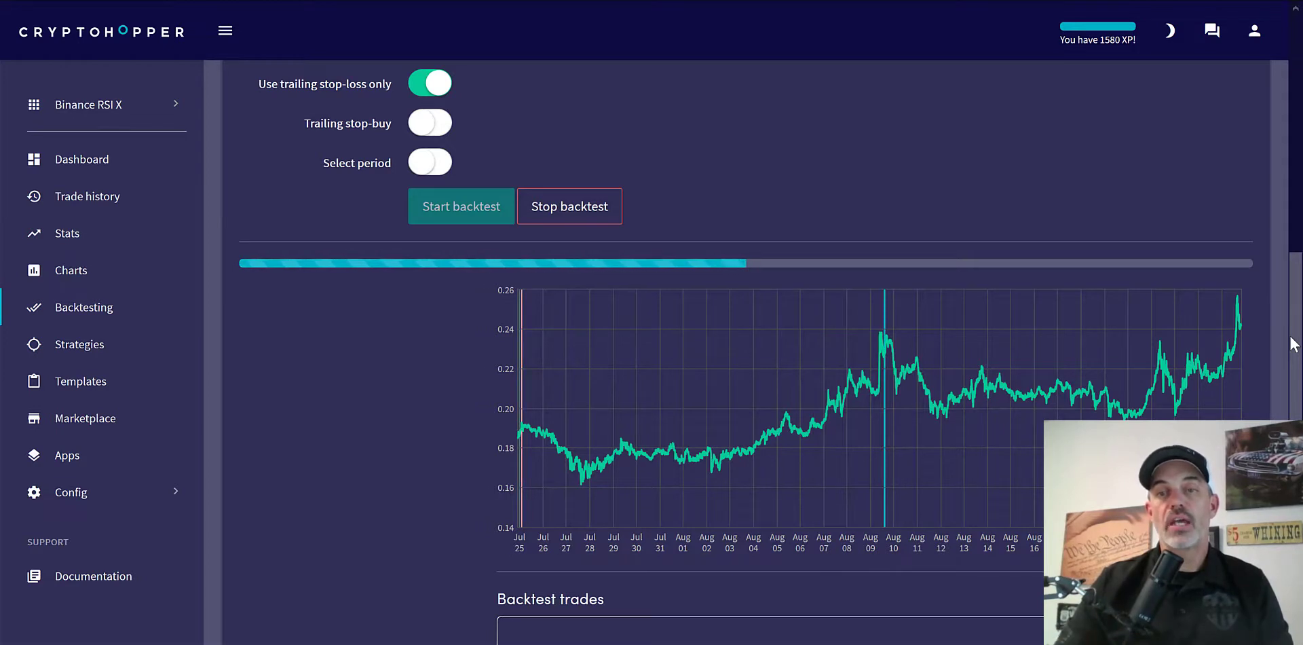
{"action": "left_click_drag", "start_coordinate": [1296, 303], "coordinate": [1297, 336]}
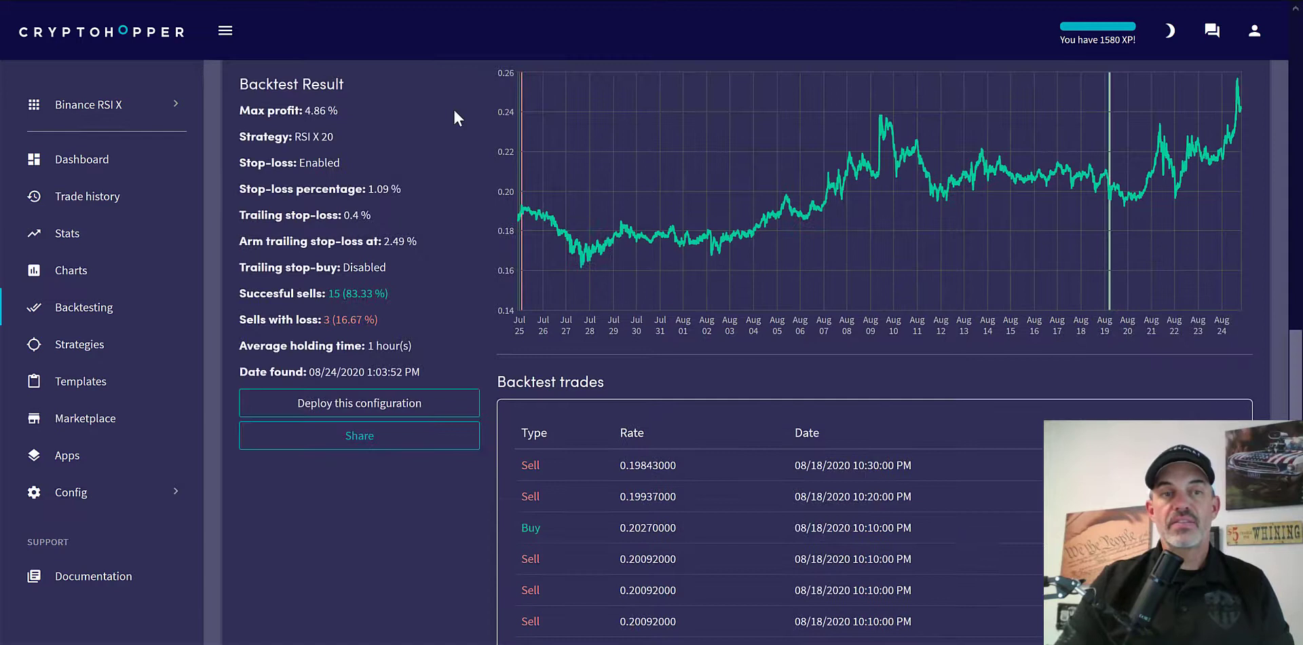
{"action": "left_click_drag", "start_coordinate": [342, 109], "coordinate": [306, 110]}
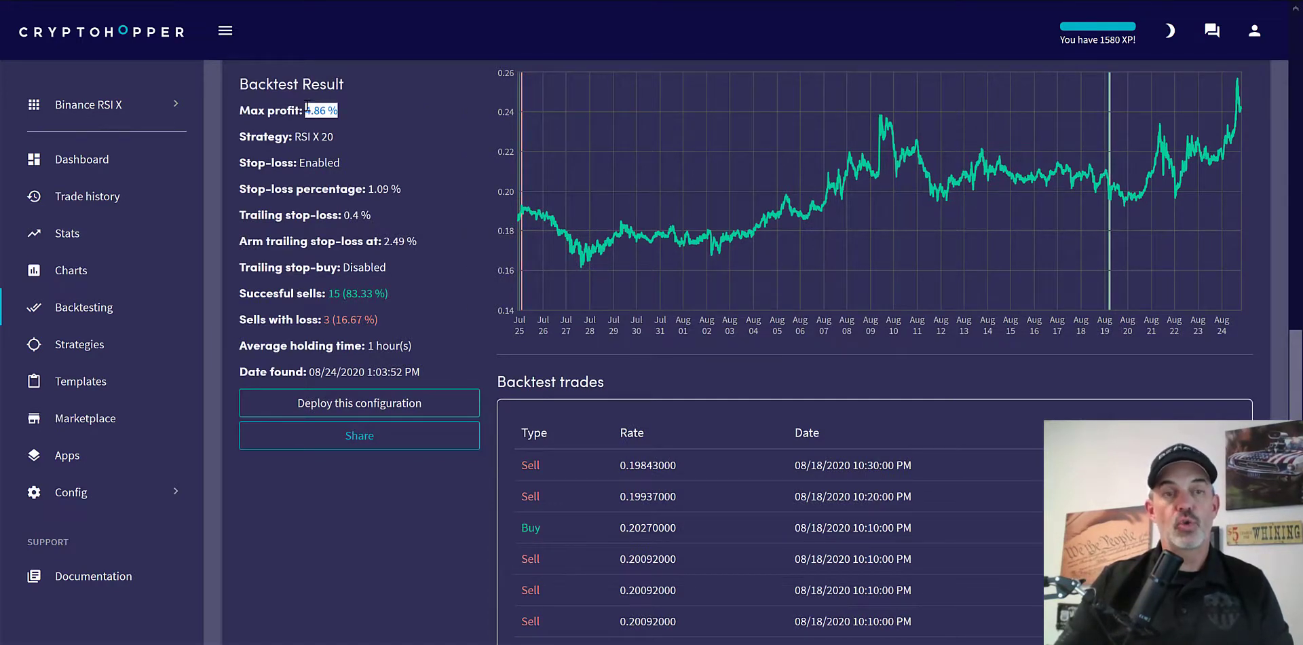
{"action": "left_click", "coordinate": [357, 114]}
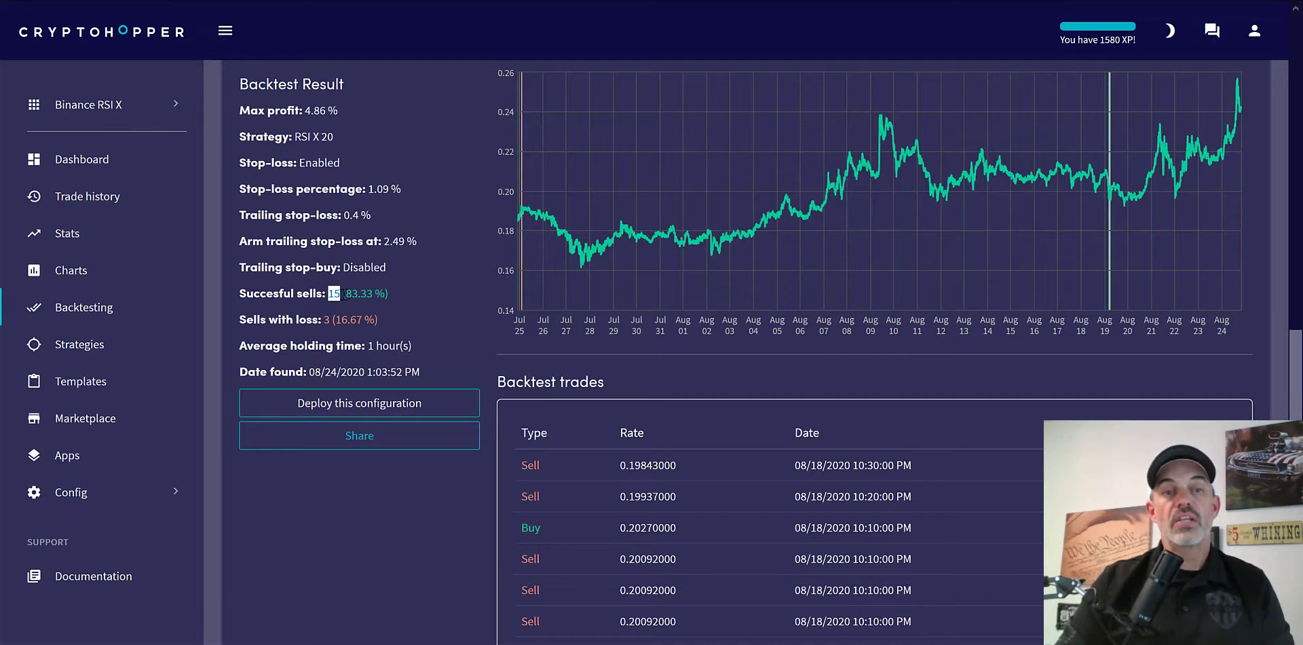
{"action": "left_click_drag", "start_coordinate": [344, 294], "coordinate": [370, 317]}
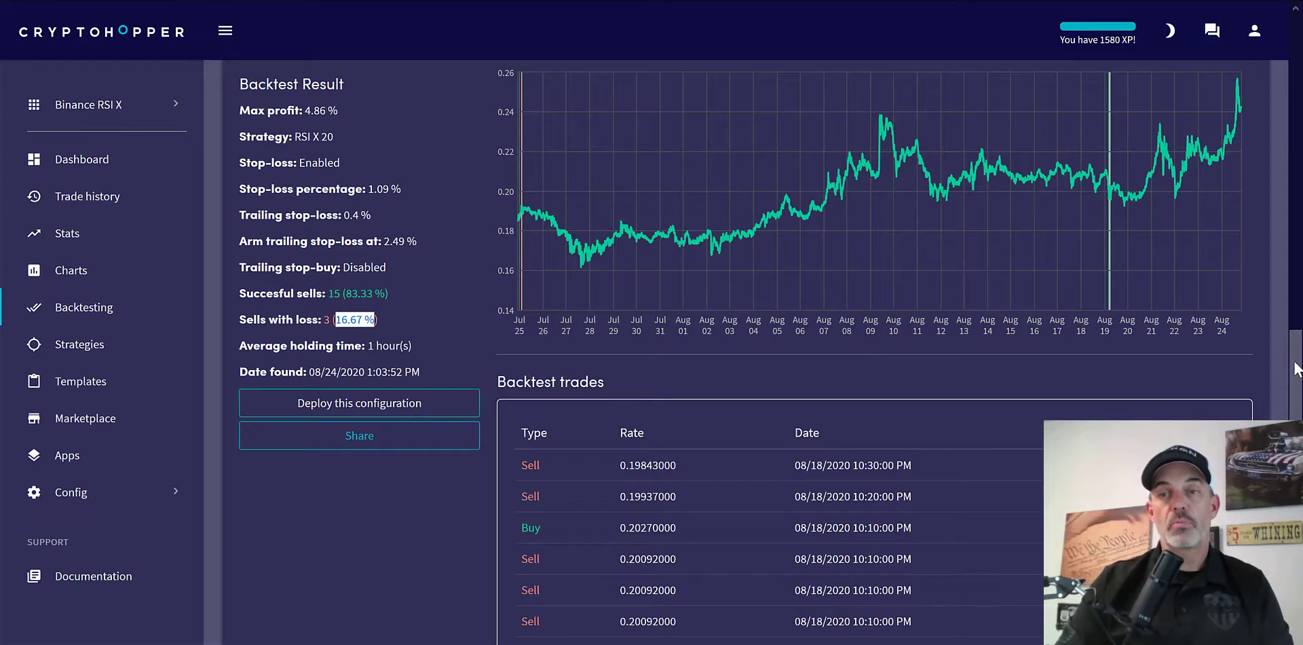
{"action": "scroll", "coordinate": [1295, 373], "scroll_direction": "up", "scroll_amount": 5}
{"action": "scroll", "coordinate": [1295, 119], "scroll_direction": "up", "scroll_amount": 6}
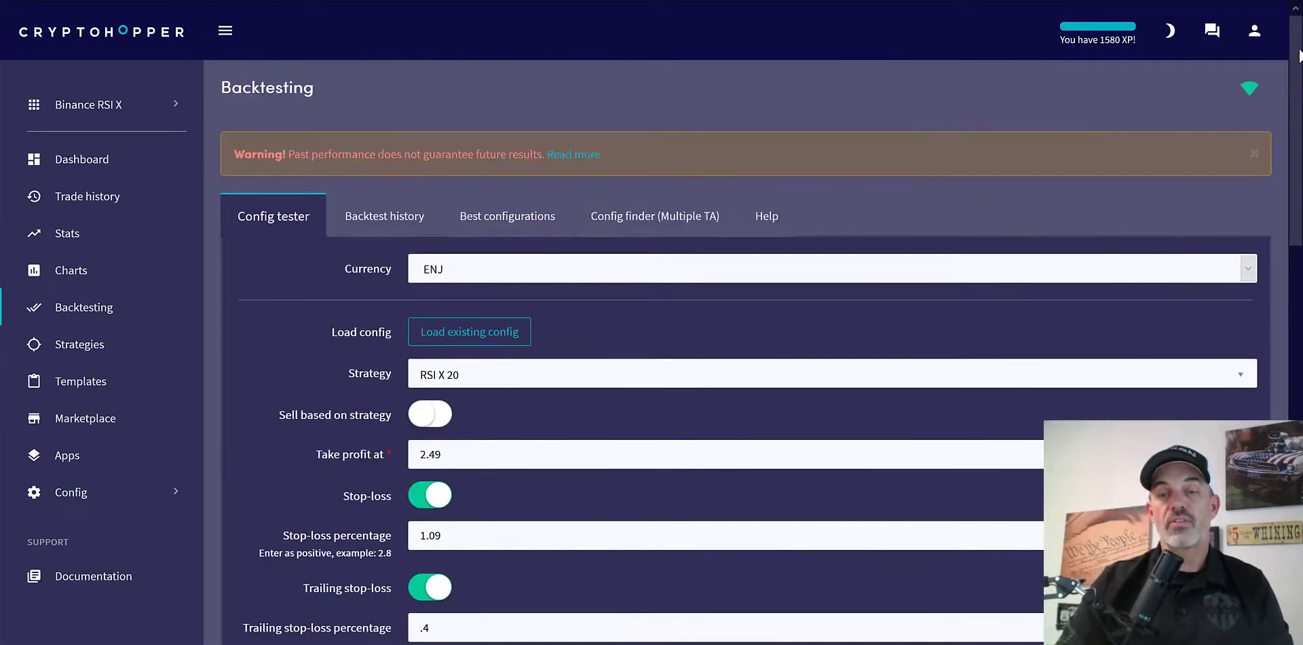
Step: Open Baseconfig and step through Exchange and Notifications to the Buy settings (Market, 22 positions, 4 %)
{"action": "scroll", "coordinate": [1295, 114], "scroll_direction": "down", "scroll_amount": 1}
{"action": "scroll", "coordinate": [1295, 112], "scroll_direction": "down", "scroll_amount": 2}
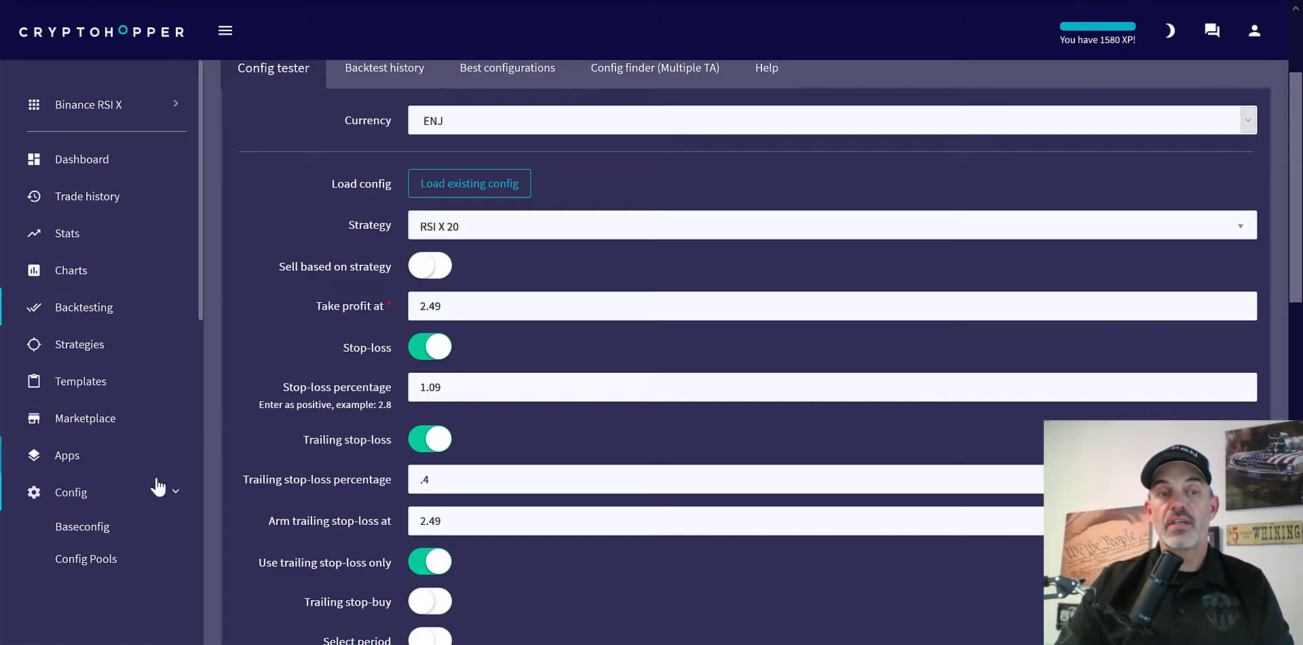
{"action": "left_click", "coordinate": [97, 529]}
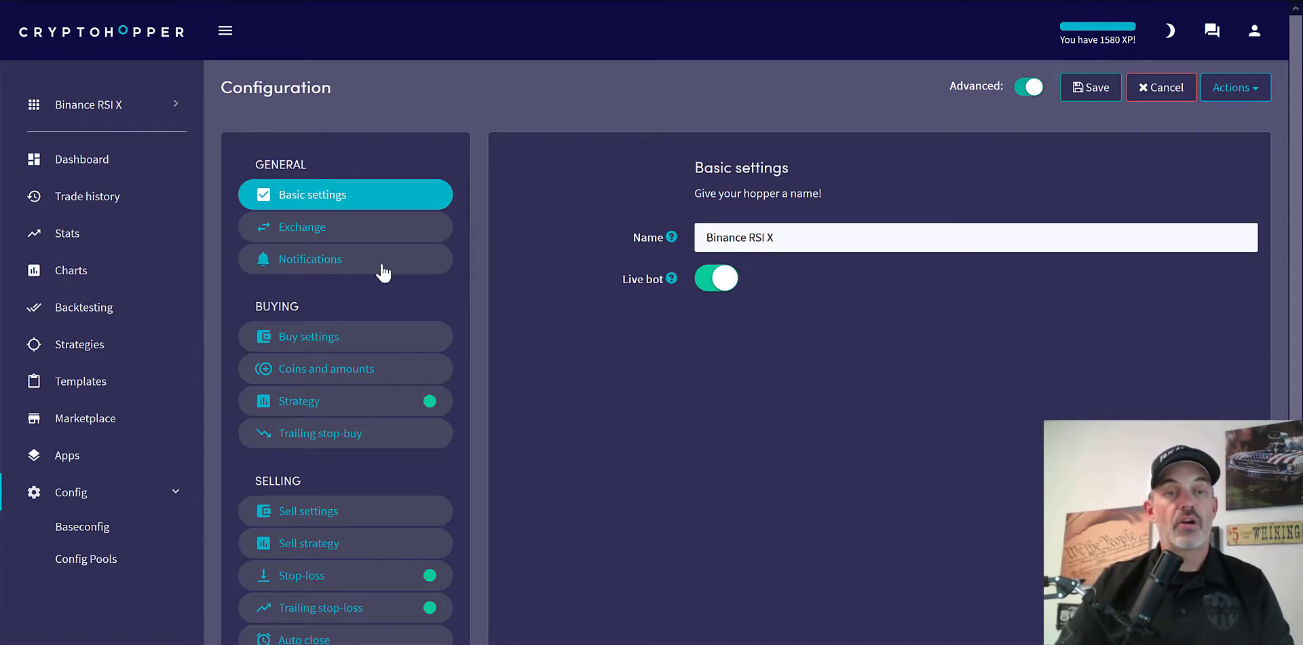
{"action": "left_click", "coordinate": [335, 236]}
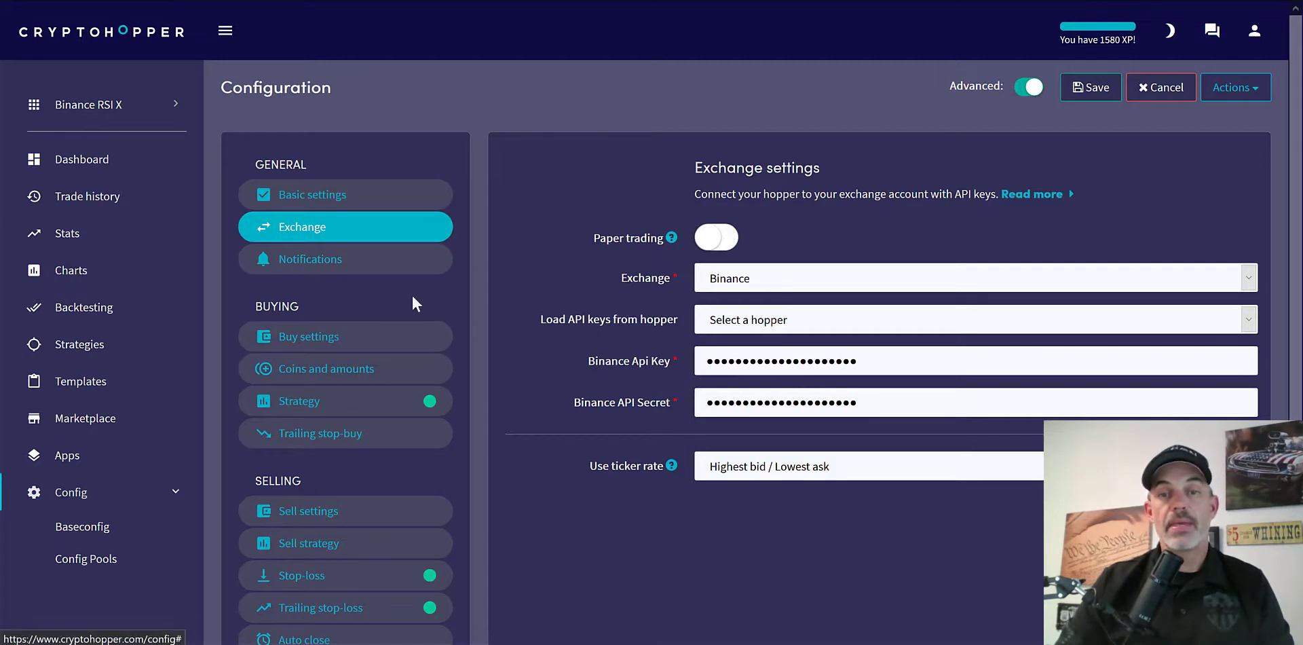
{"action": "left_click", "coordinate": [310, 259]}
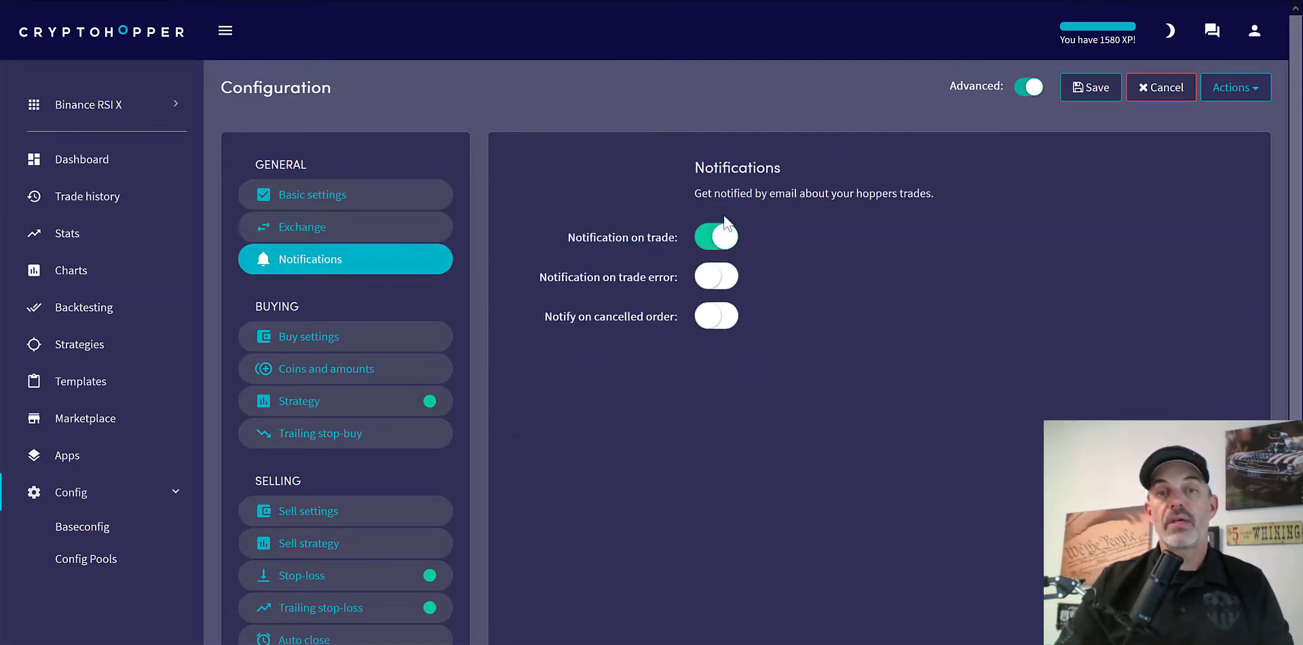
{"action": "left_click", "coordinate": [398, 344]}
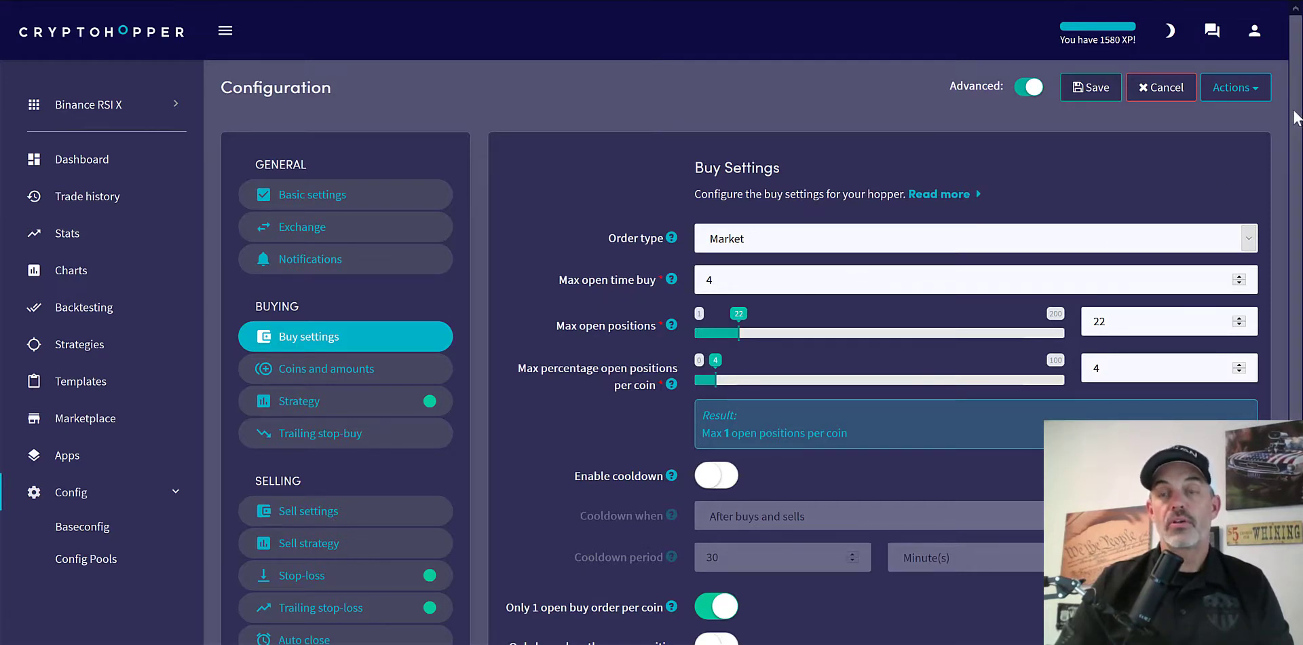
Step: Scroll through the buy settings and highlight the max 1 open position per coin result
{"action": "left_click_drag", "start_coordinate": [1297, 112], "coordinate": [1266, 254]}
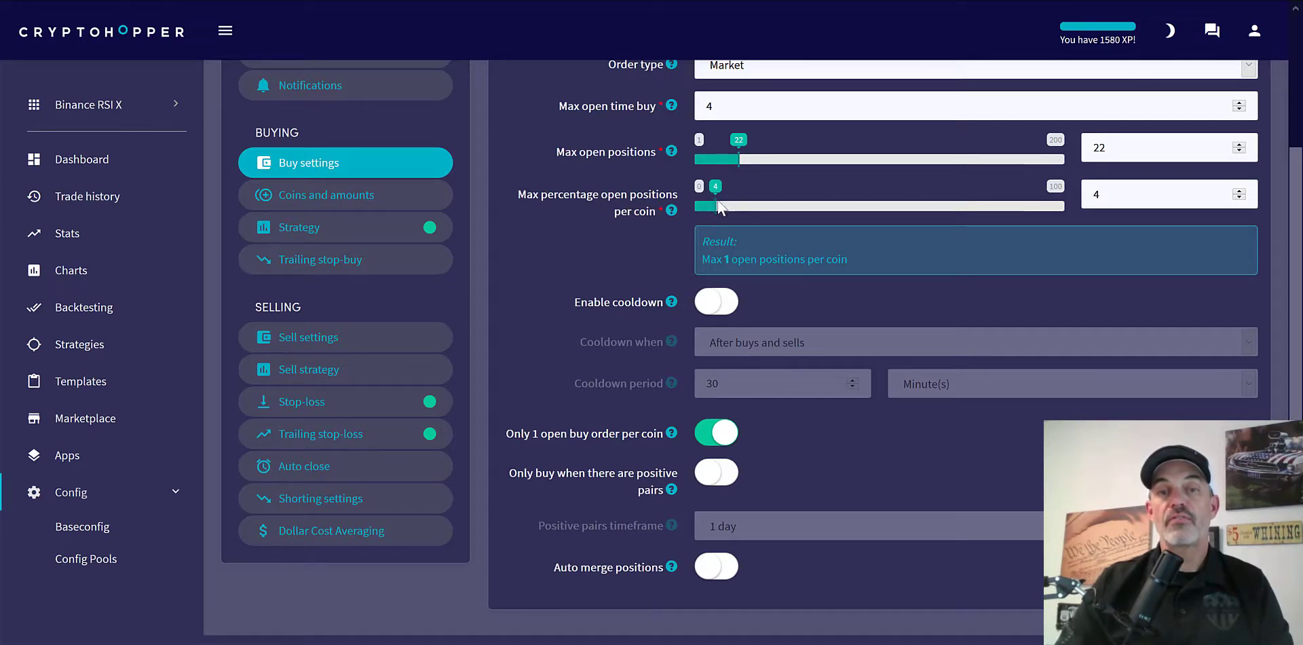
{"action": "scroll", "coordinate": [740, 222], "scroll_direction": "down", "scroll_amount": 1}
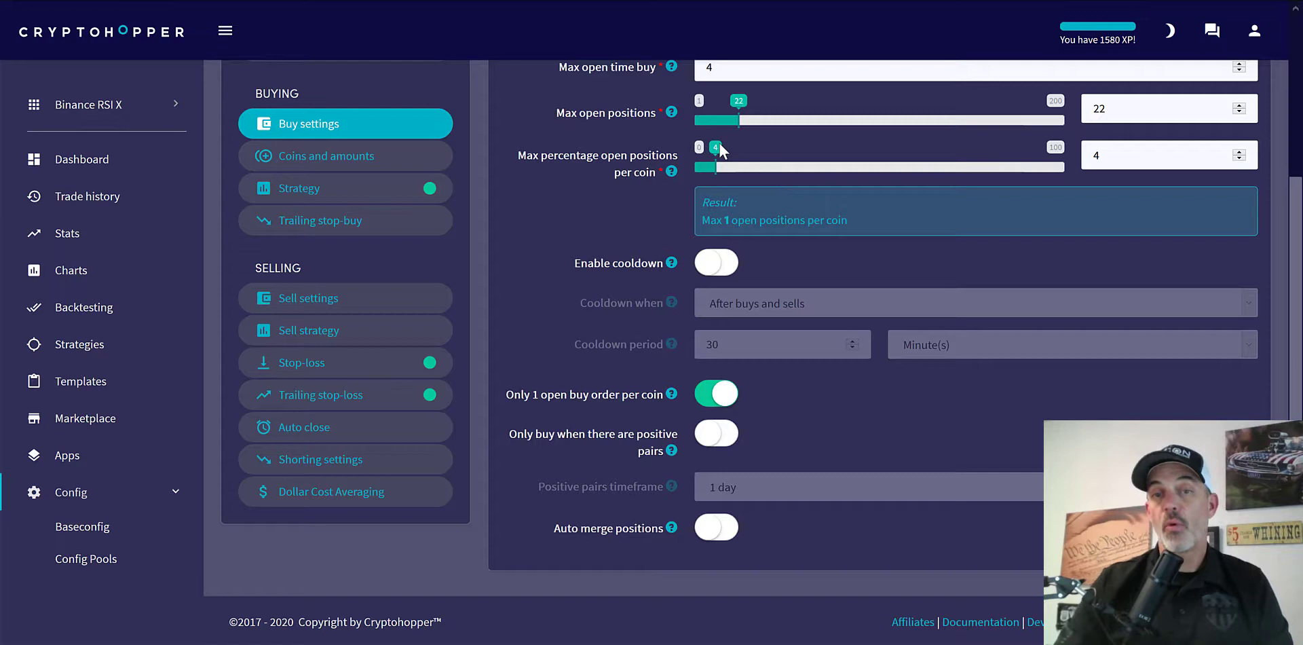
{"action": "left_click_drag", "start_coordinate": [724, 220], "coordinate": [796, 218]}
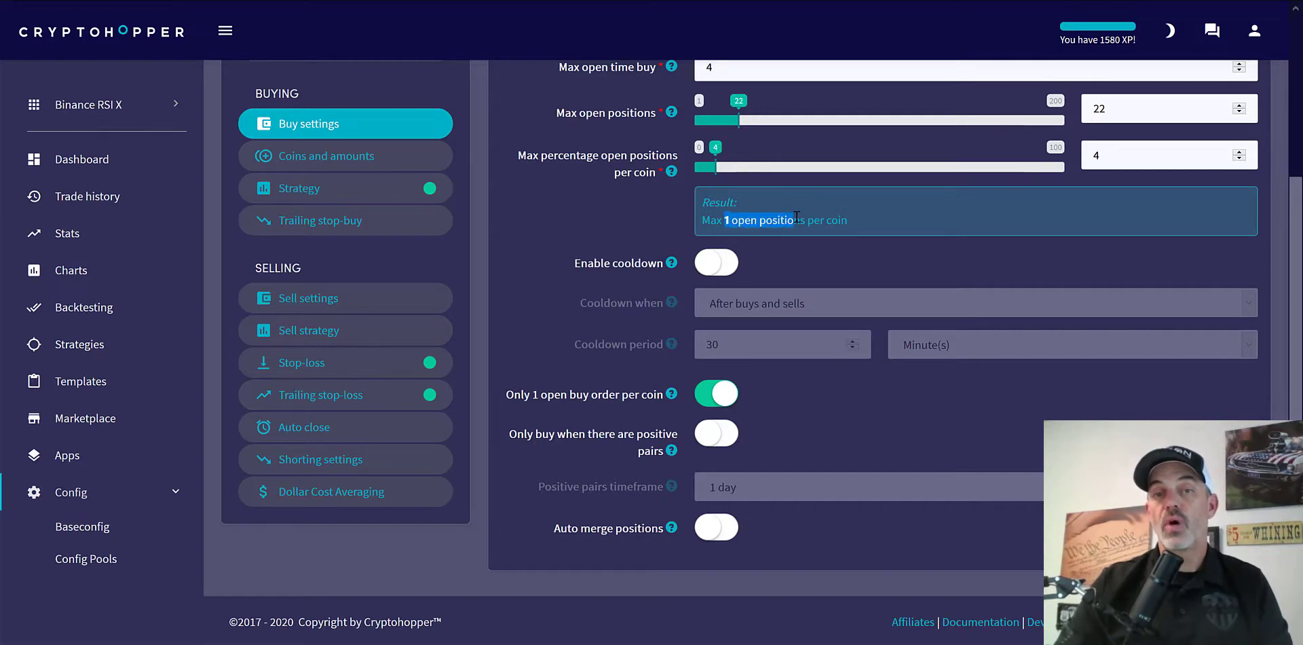
{"action": "left_click", "coordinate": [817, 251]}
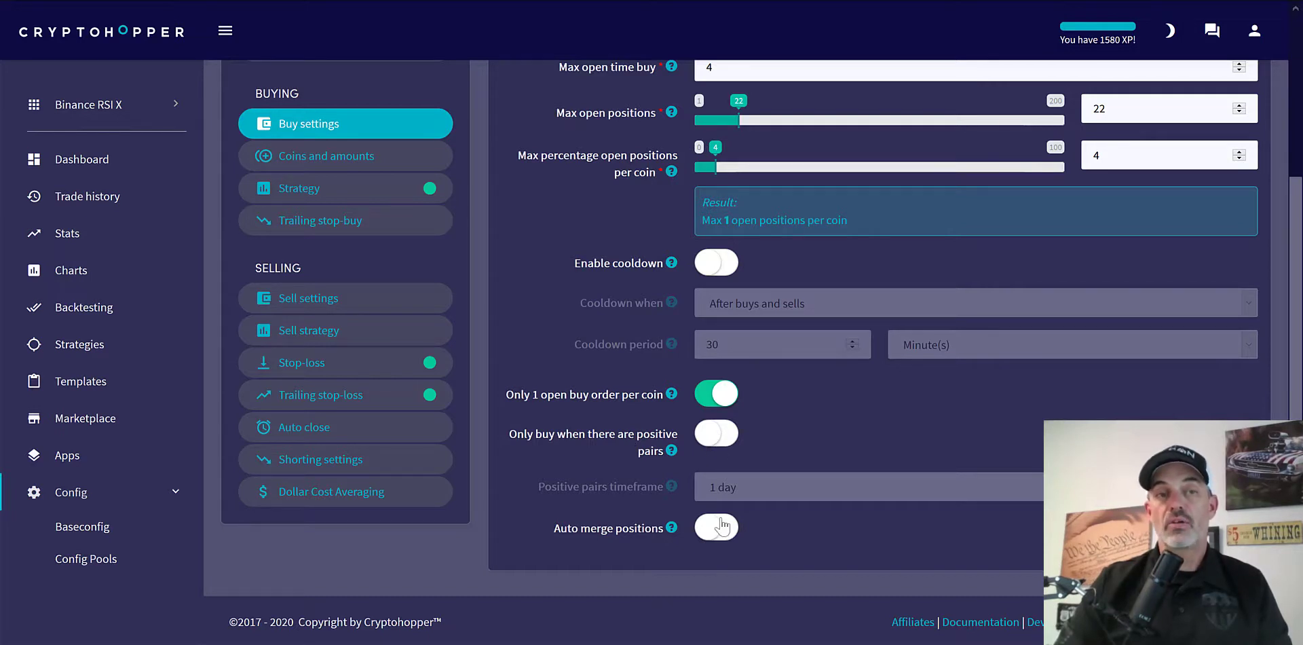
{"action": "left_click", "coordinate": [385, 166]}
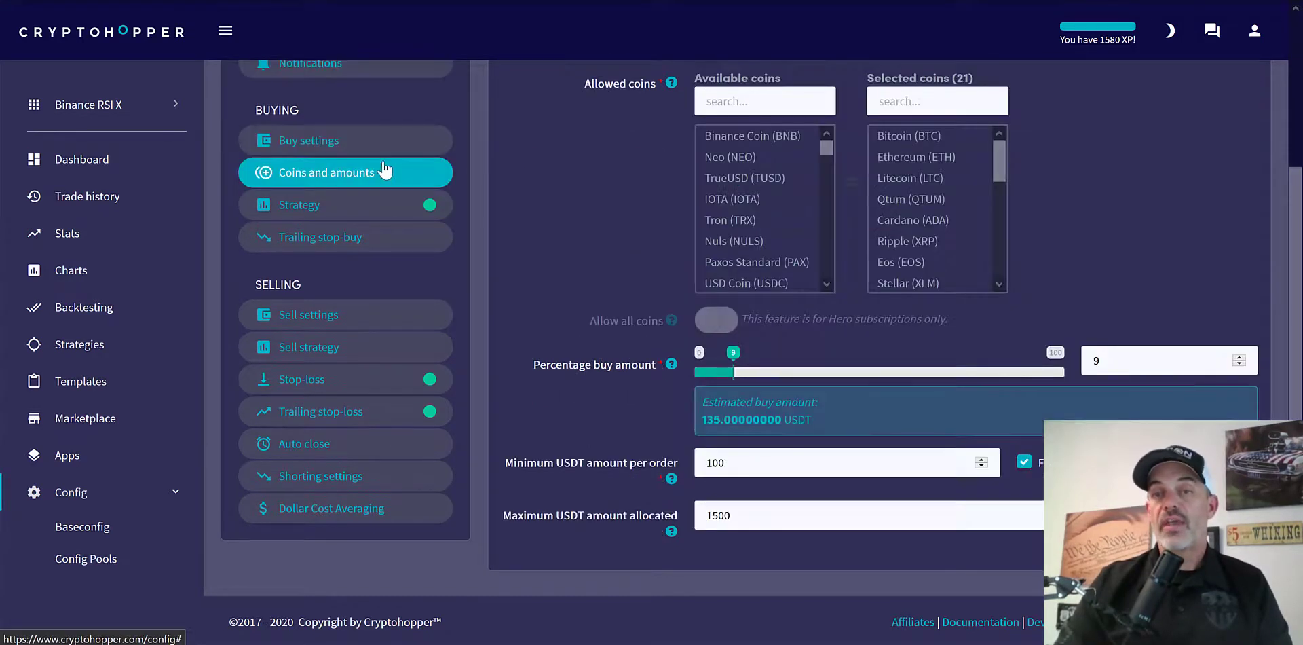
{"action": "left_click", "coordinate": [975, 175]}
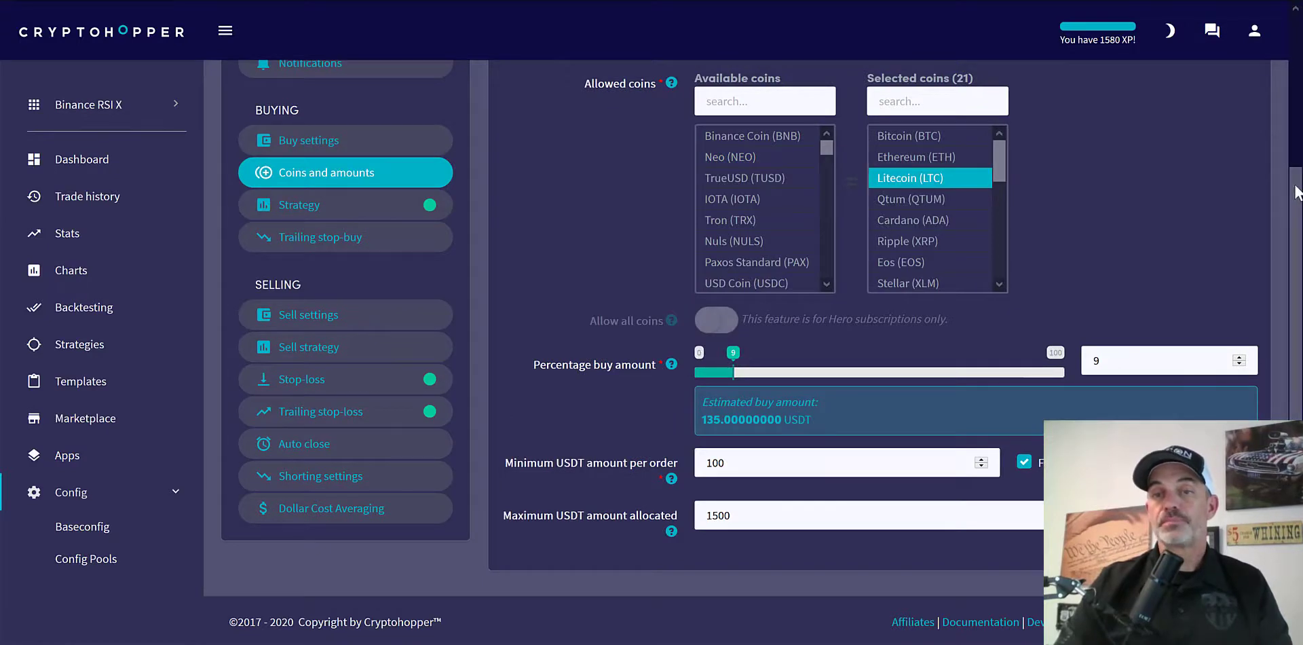
{"action": "scroll", "coordinate": [1274, 91], "scroll_direction": "up", "scroll_amount": 2}
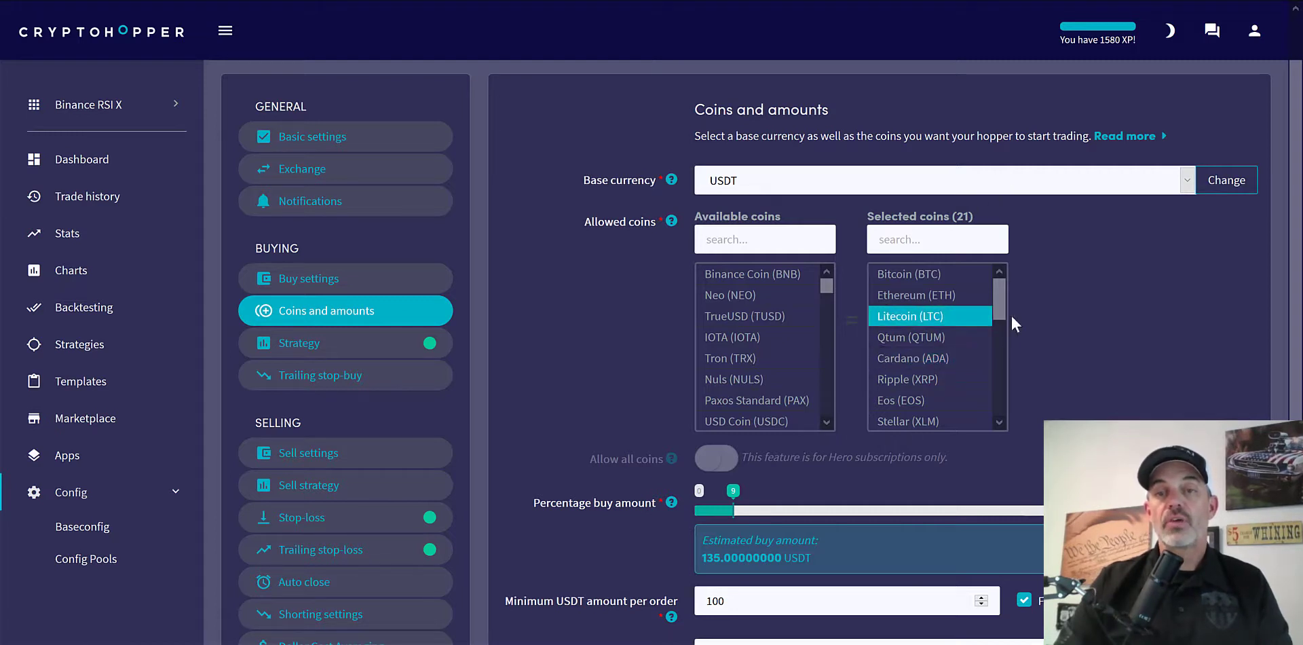
{"action": "left_click", "coordinate": [956, 275]}
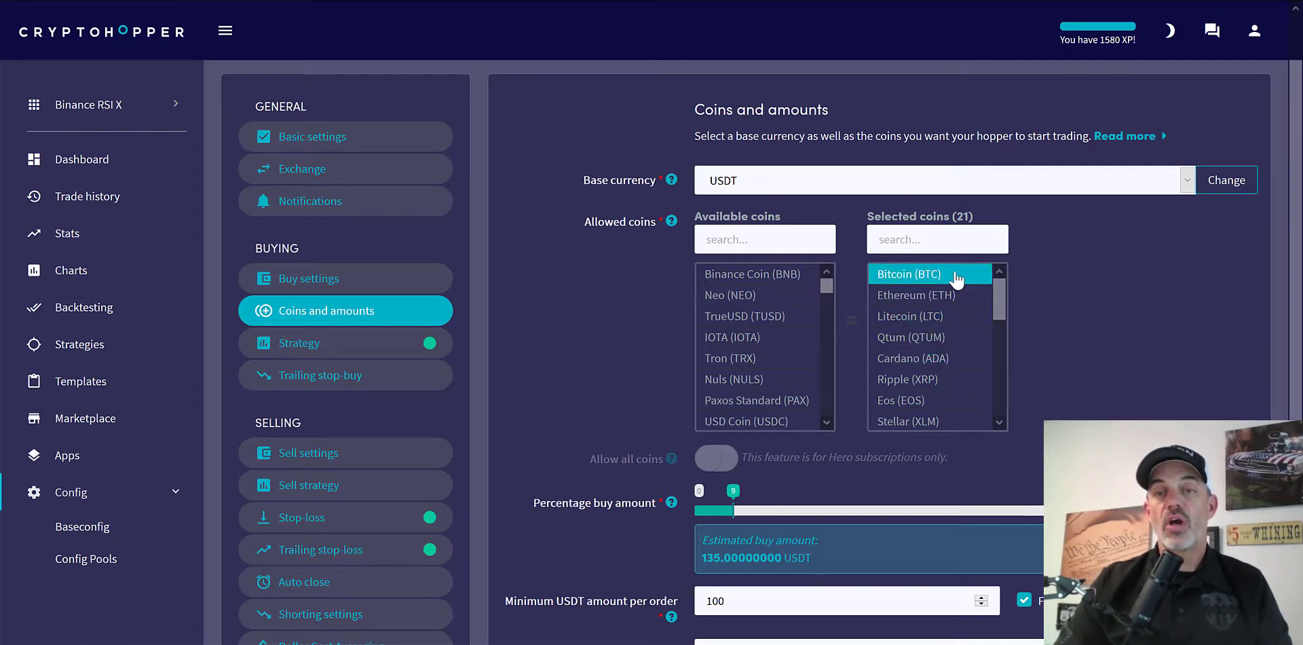
{"action": "left_click", "coordinate": [955, 297]}
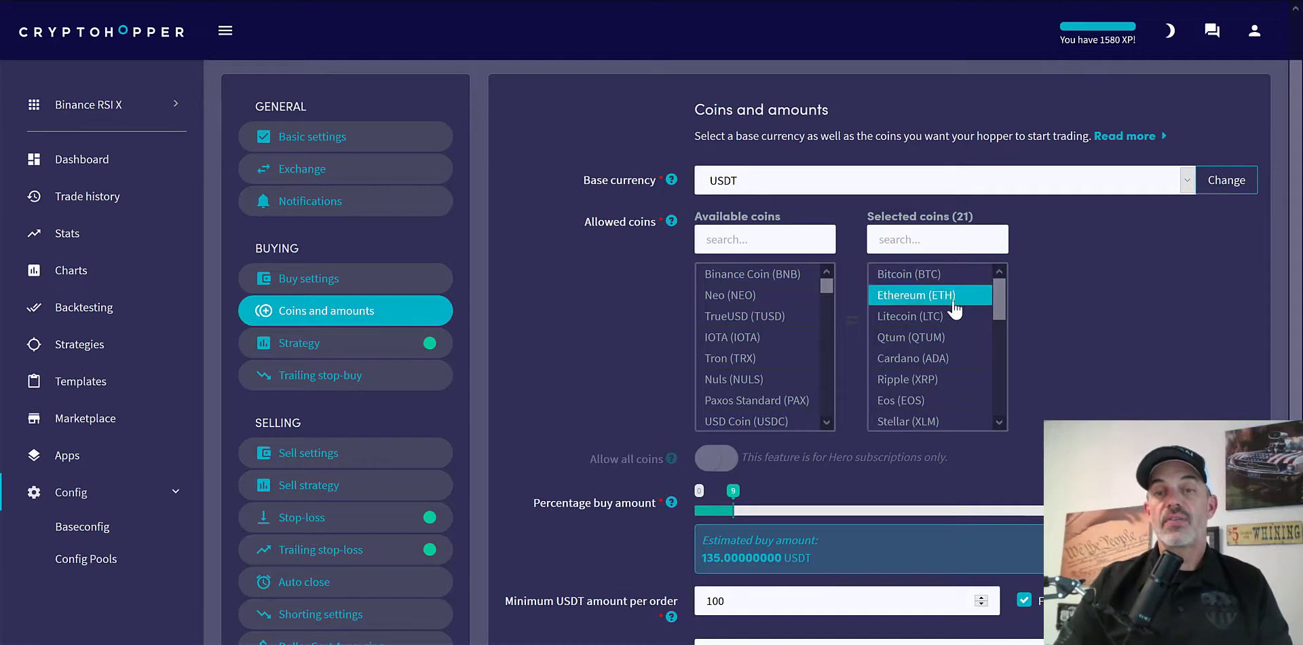
{"action": "left_click", "coordinate": [955, 318]}
{"action": "left_click", "coordinate": [952, 340]}
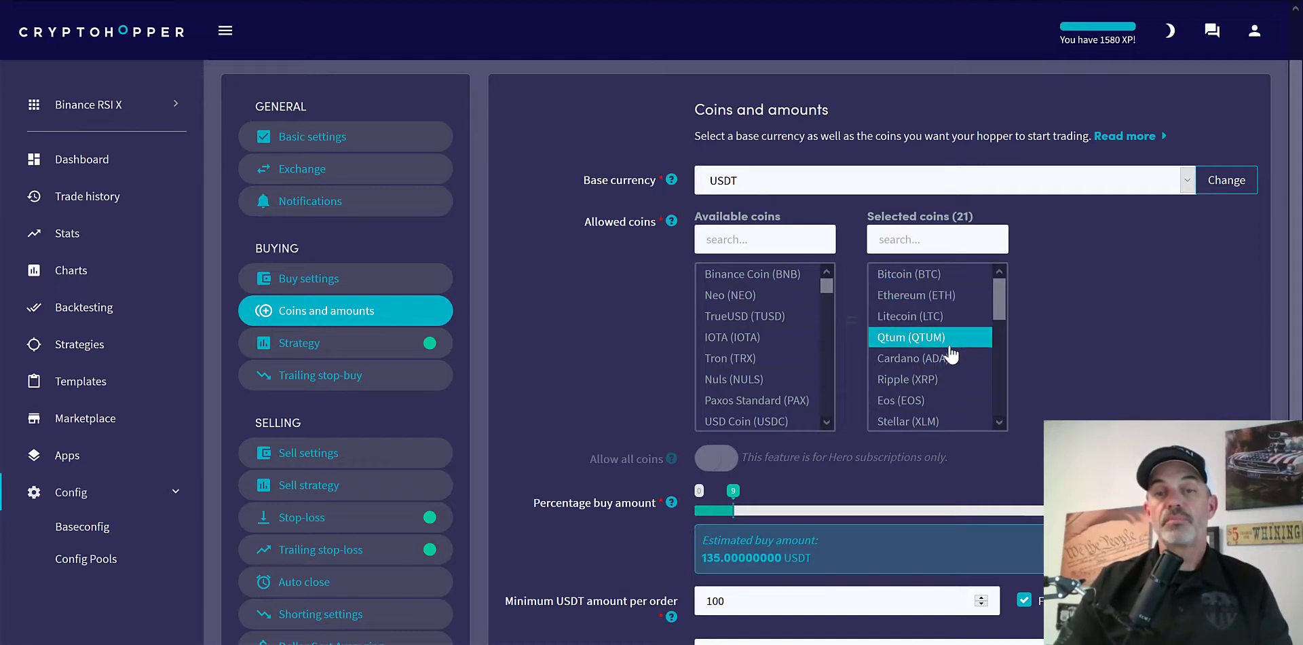
{"action": "left_click", "coordinate": [950, 358]}
{"action": "left_click", "coordinate": [947, 378]}
{"action": "left_click", "coordinate": [933, 401]}
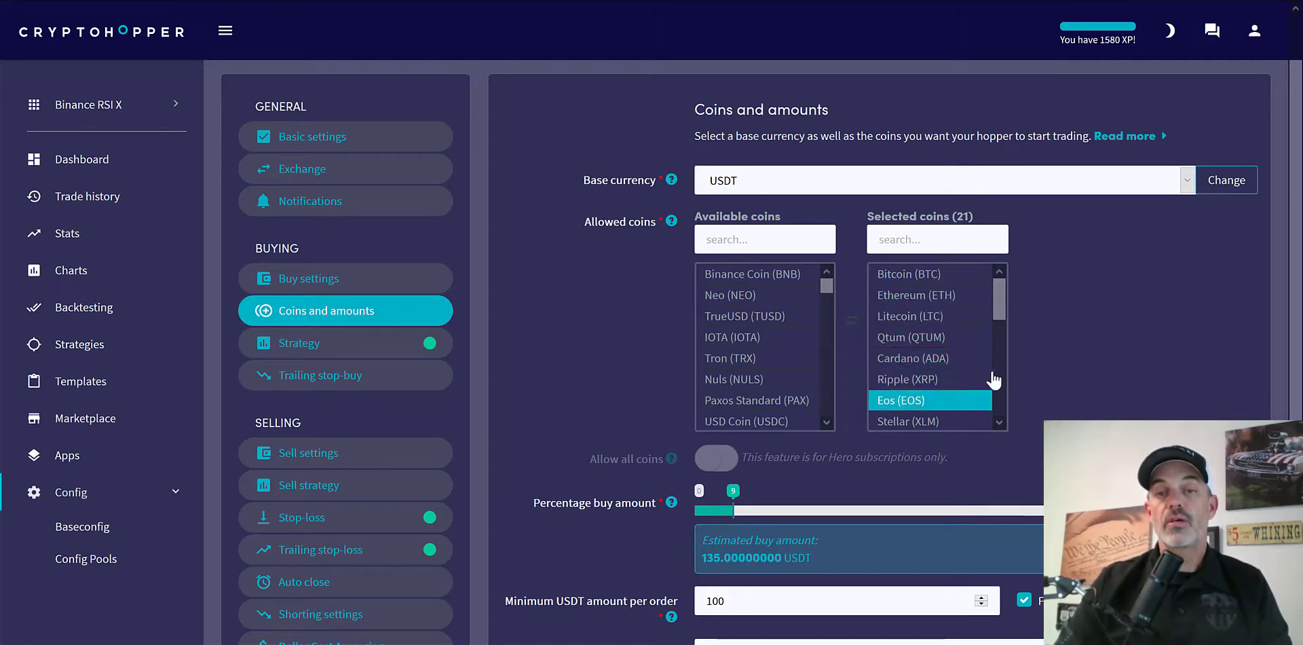
{"action": "left_click", "coordinate": [991, 377]}
{"action": "left_click_drag", "start_coordinate": [999, 300], "coordinate": [998, 348]}
{"action": "left_click", "coordinate": [958, 342]}
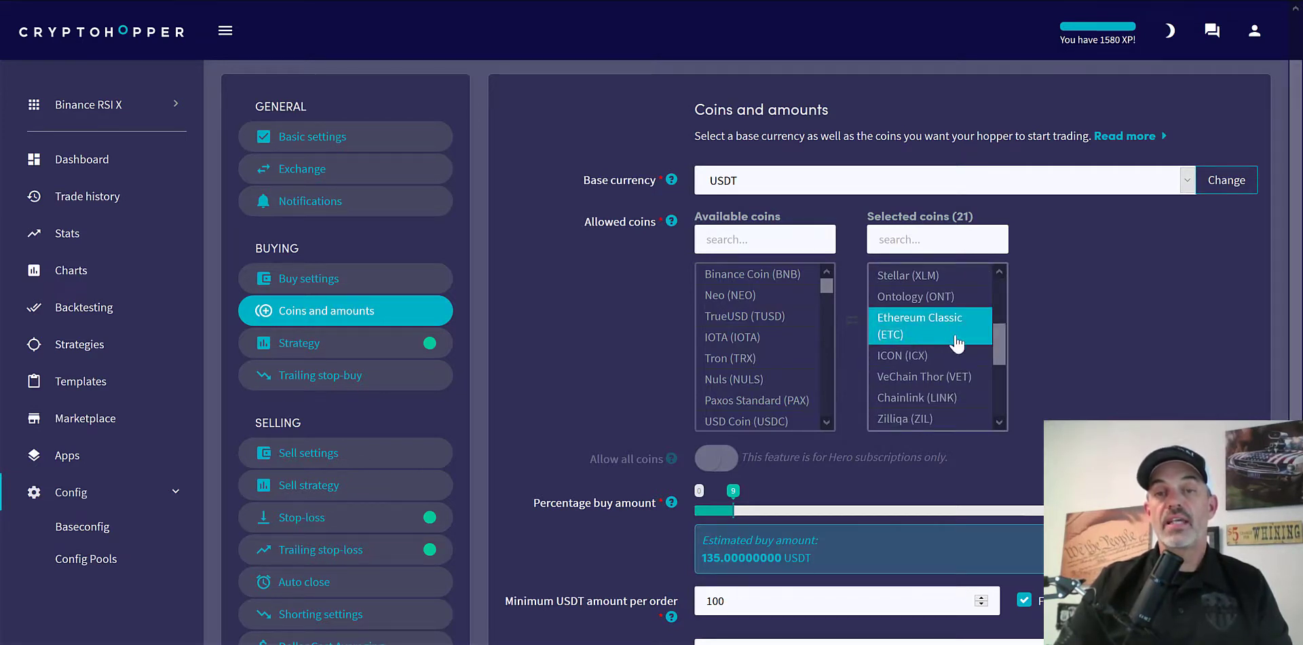
{"action": "left_click", "coordinate": [949, 355]}
{"action": "left_click", "coordinate": [974, 377]}
{"action": "left_click", "coordinate": [960, 399]}
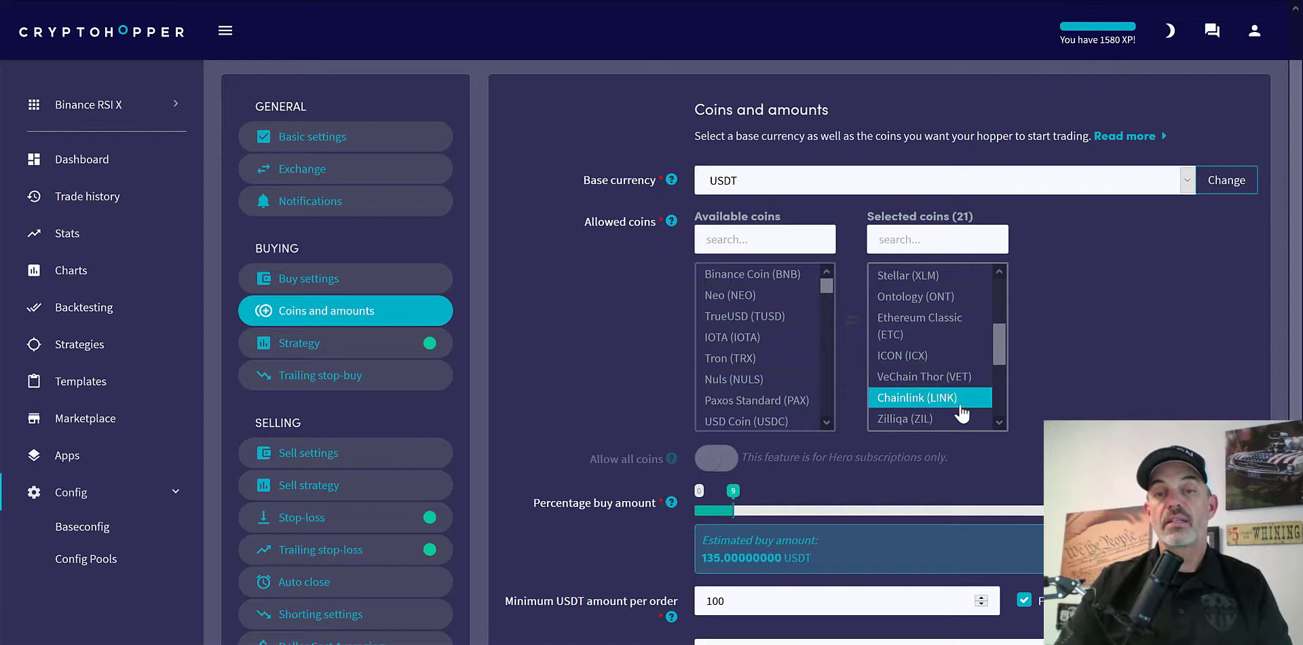
{"action": "left_click", "coordinate": [984, 376]}
{"action": "left_click_drag", "start_coordinate": [999, 328], "coordinate": [997, 385]}
{"action": "left_click", "coordinate": [967, 298]}
{"action": "left_click", "coordinate": [939, 316]}
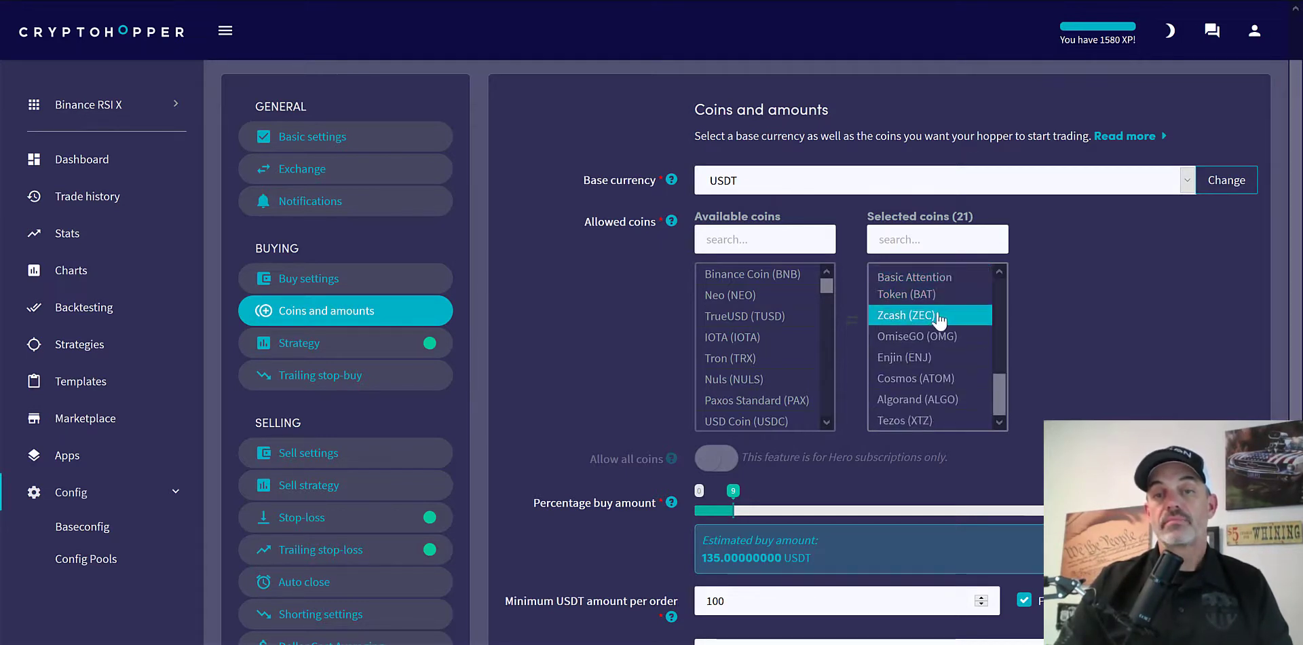
{"action": "left_click", "coordinate": [949, 335]}
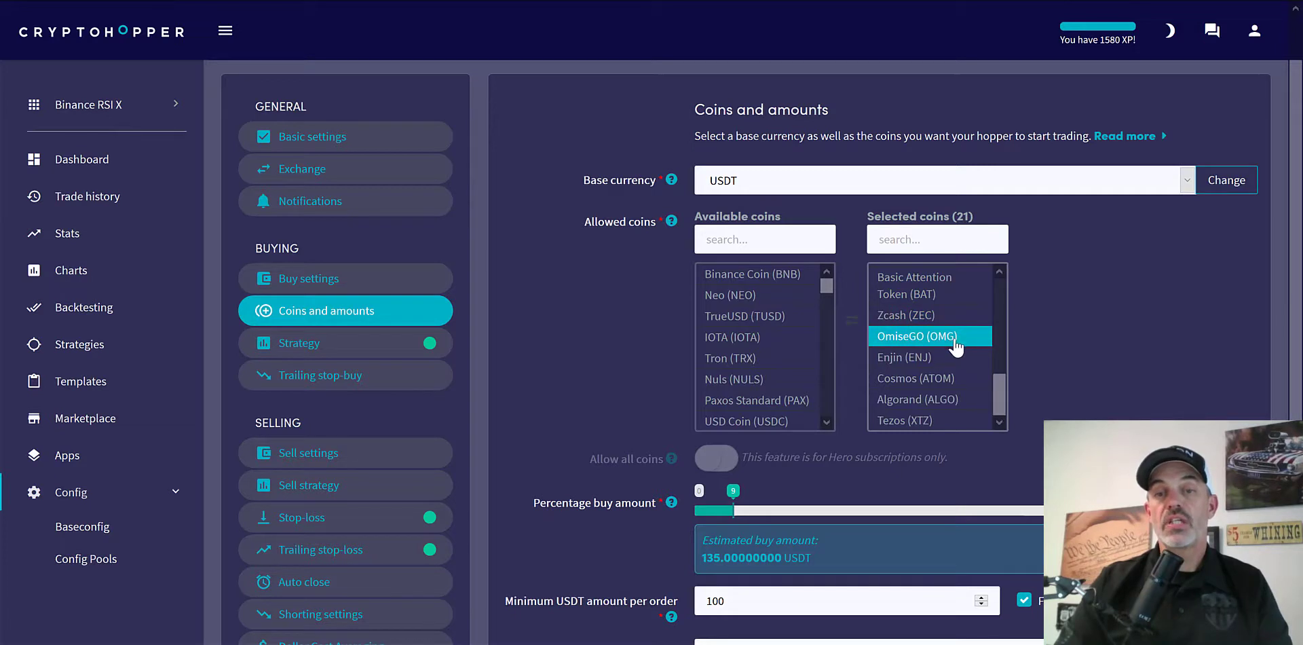
{"action": "left_click", "coordinate": [951, 357]}
{"action": "left_click", "coordinate": [954, 379]}
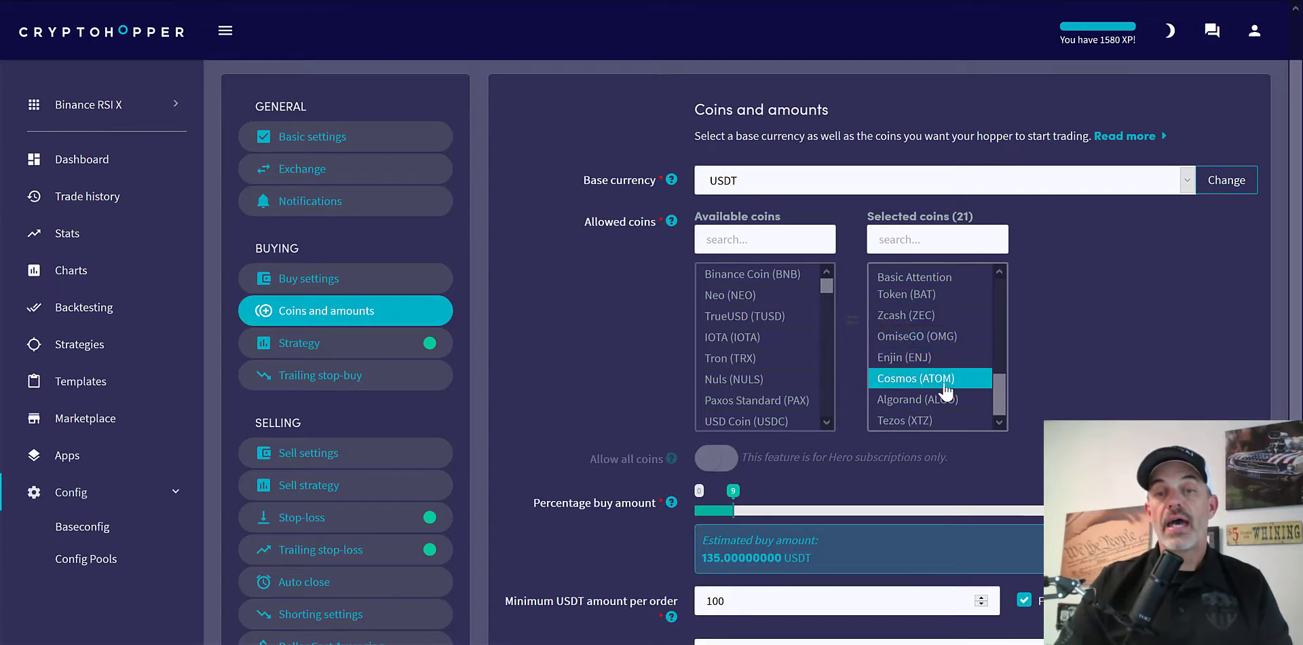
{"action": "left_click", "coordinate": [950, 399]}
{"action": "left_click", "coordinate": [950, 420]}
{"action": "left_click", "coordinate": [950, 399]}
{"action": "left_click_drag", "start_coordinate": [996, 384], "coordinate": [996, 401]}
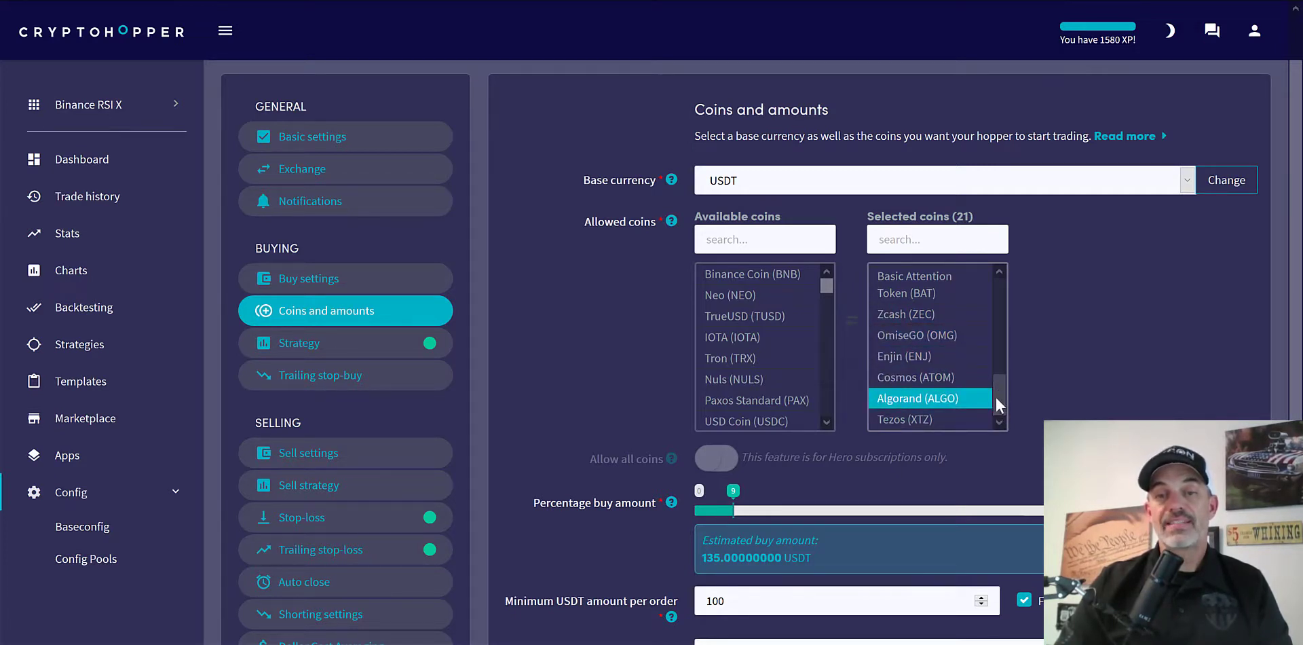
{"action": "scroll", "coordinate": [992, 391], "scroll_direction": "down", "scroll_amount": 1}
{"action": "key", "text": "Up"}
{"action": "key", "text": "Up"}
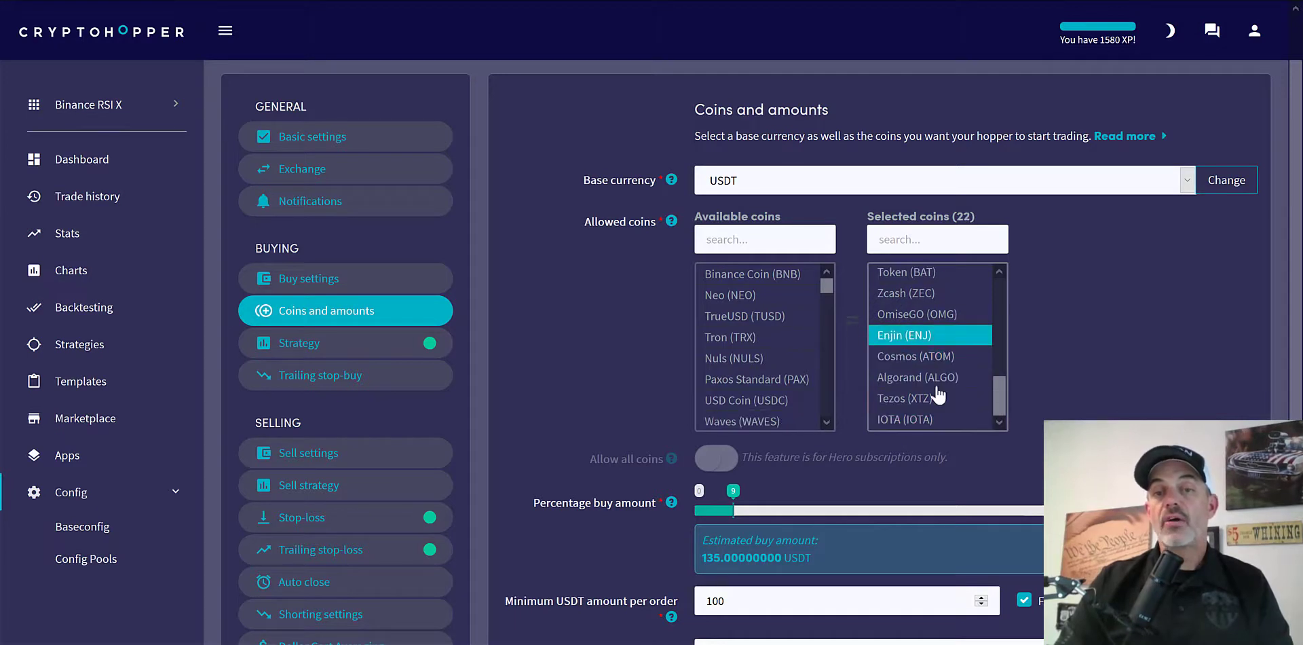
{"action": "left_click", "coordinate": [934, 419]}
{"action": "left_click", "coordinate": [931, 335]}
{"action": "left_click", "coordinate": [936, 272]}
{"action": "left_click", "coordinate": [946, 355]}
{"action": "left_click", "coordinate": [951, 314]}
{"action": "left_click", "coordinate": [921, 398]}
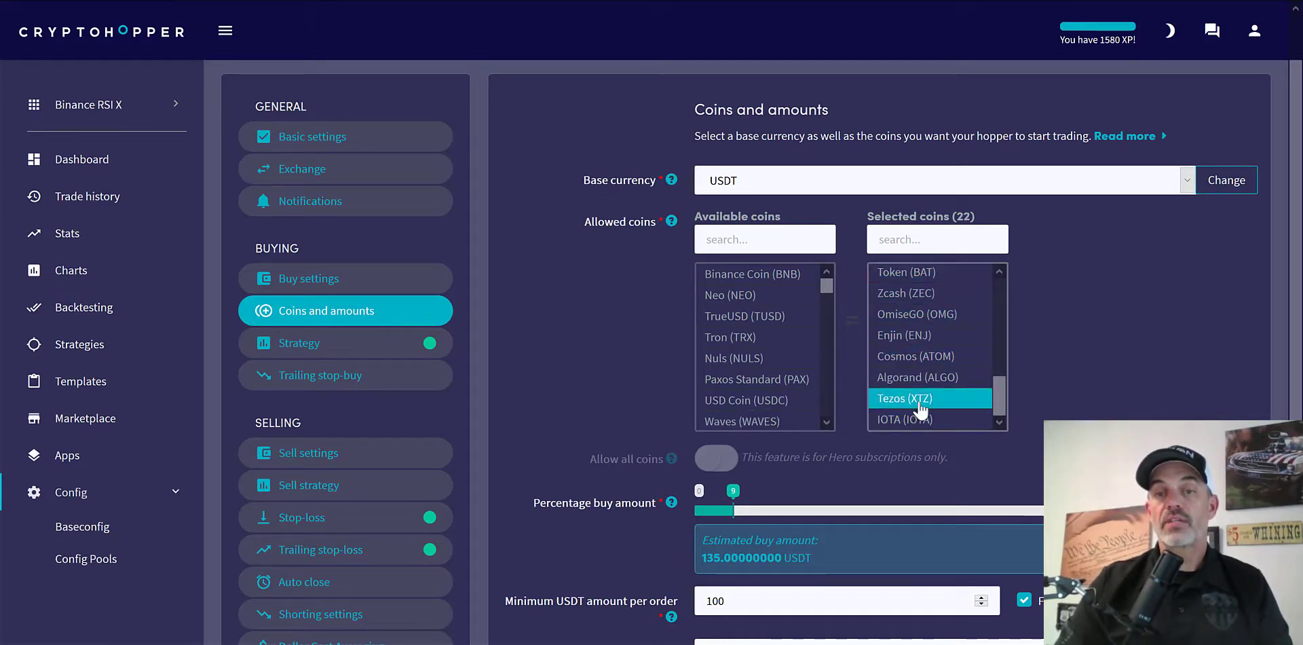
{"action": "left_click", "coordinate": [923, 419]}
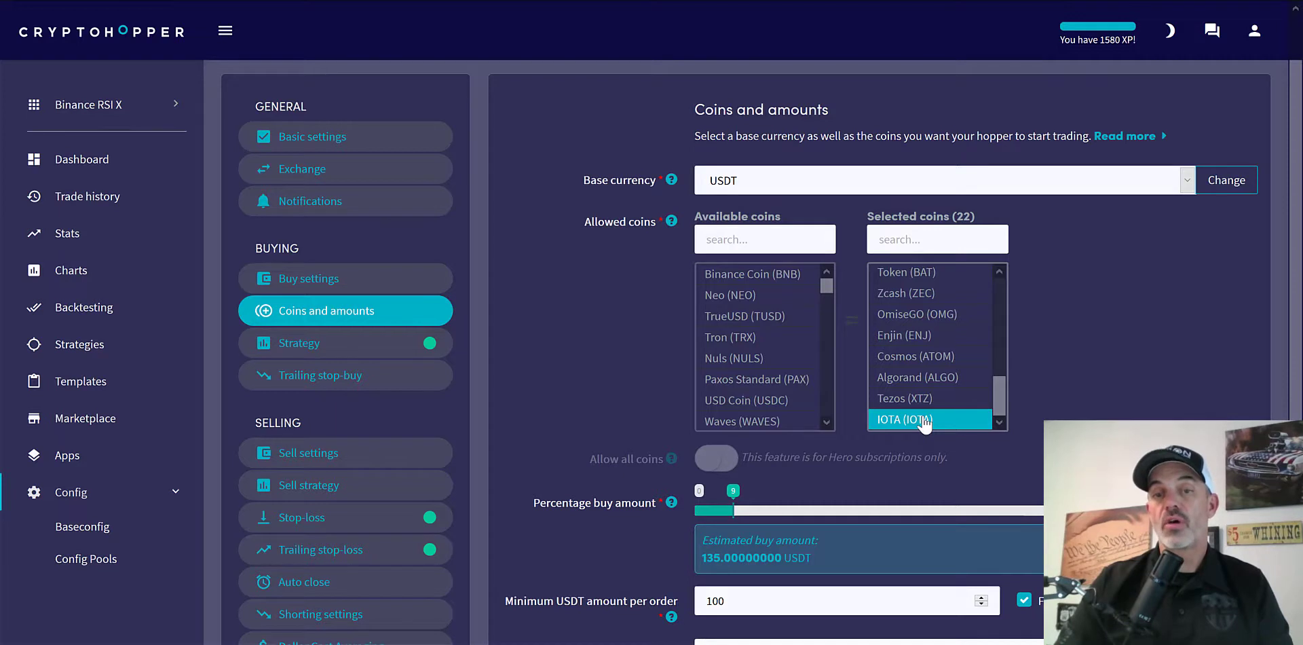
{"action": "left_click_drag", "start_coordinate": [924, 422], "coordinate": [736, 357]}
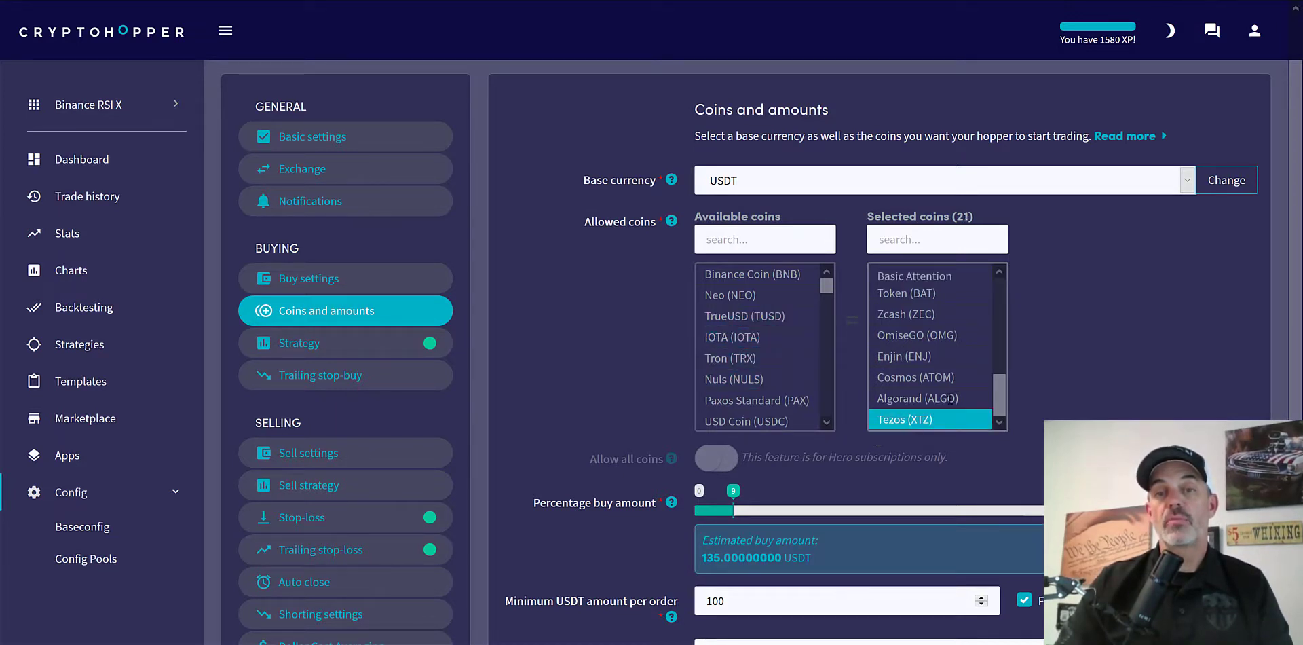
{"action": "left_click_drag", "start_coordinate": [998, 385], "coordinate": [1020, 406]}
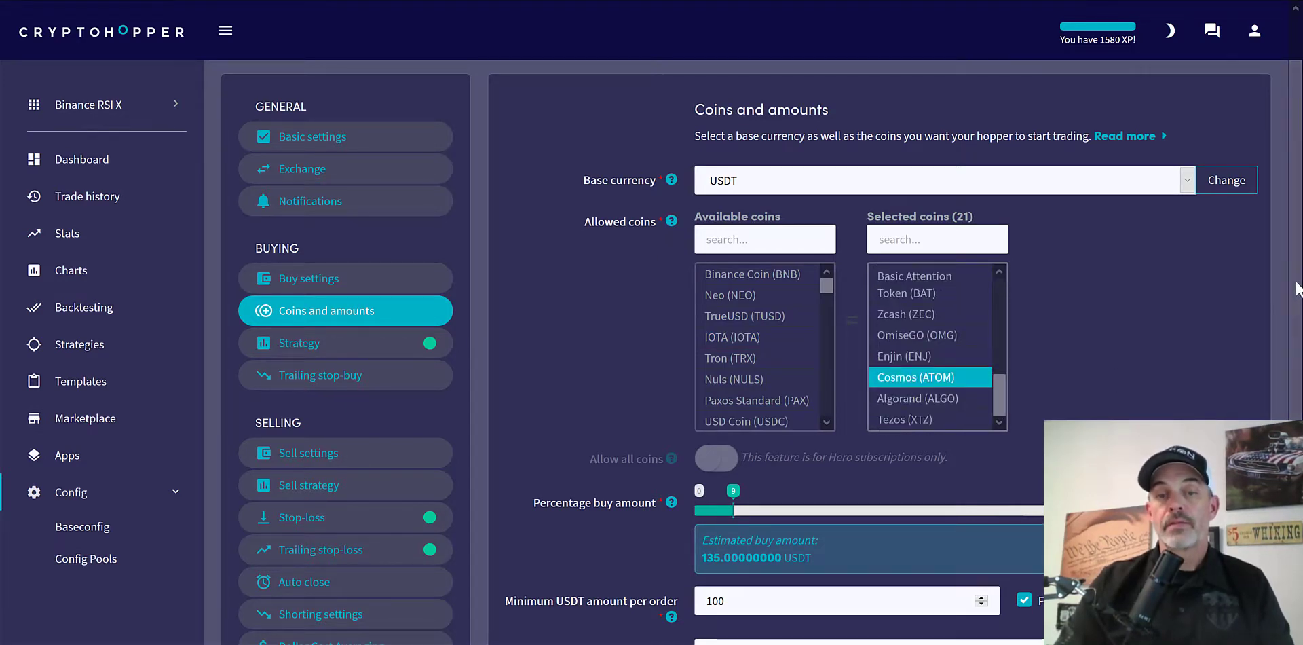
{"action": "scroll", "coordinate": [1293, 299], "scroll_direction": "down", "scroll_amount": 2}
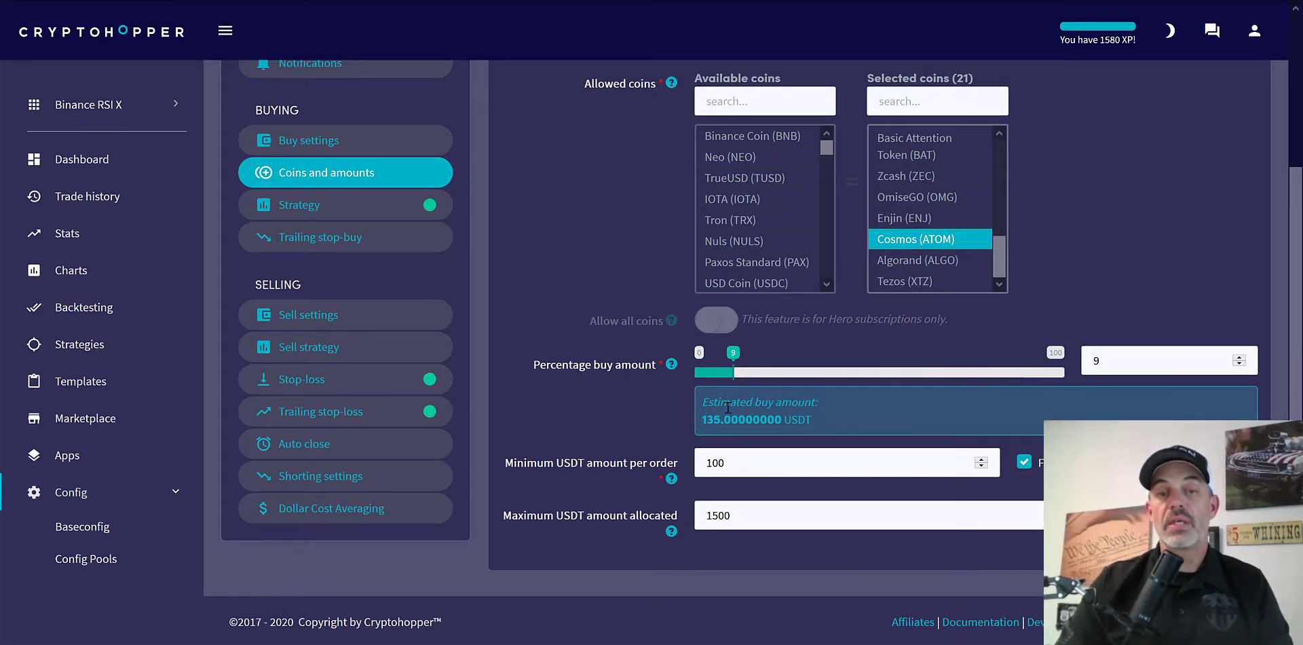
{"action": "left_click_drag", "start_coordinate": [819, 403], "coordinate": [756, 408]}
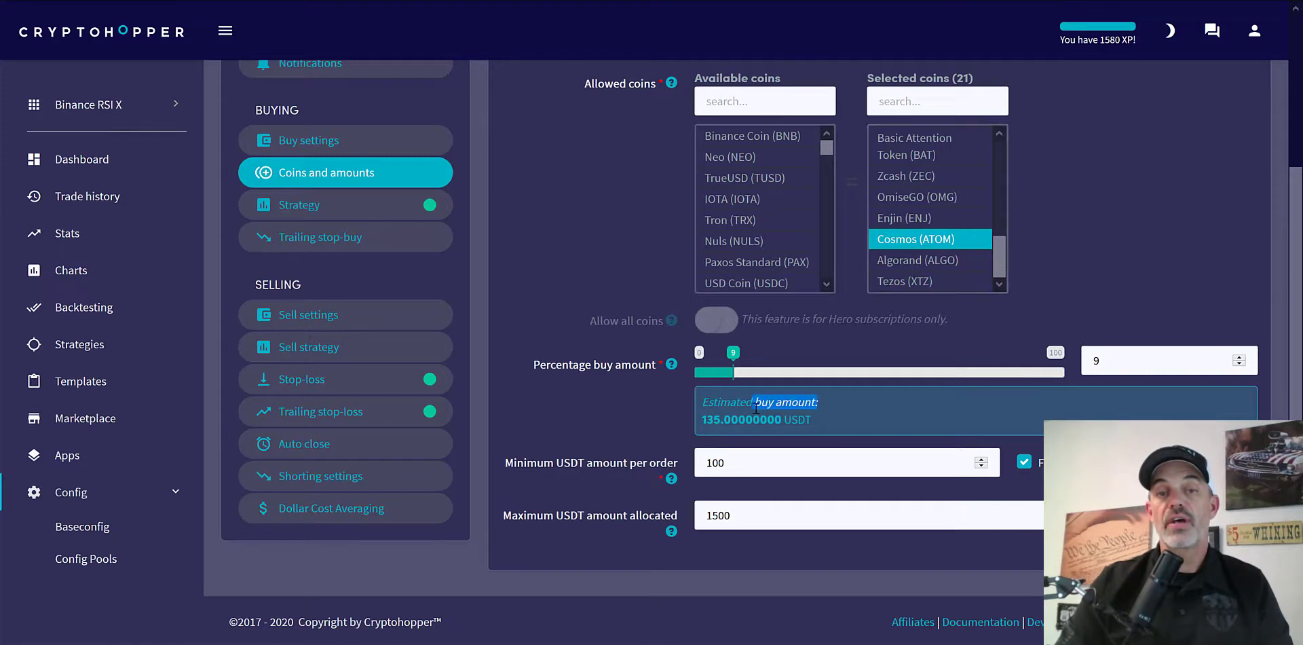
{"action": "left_click", "coordinate": [564, 465]}
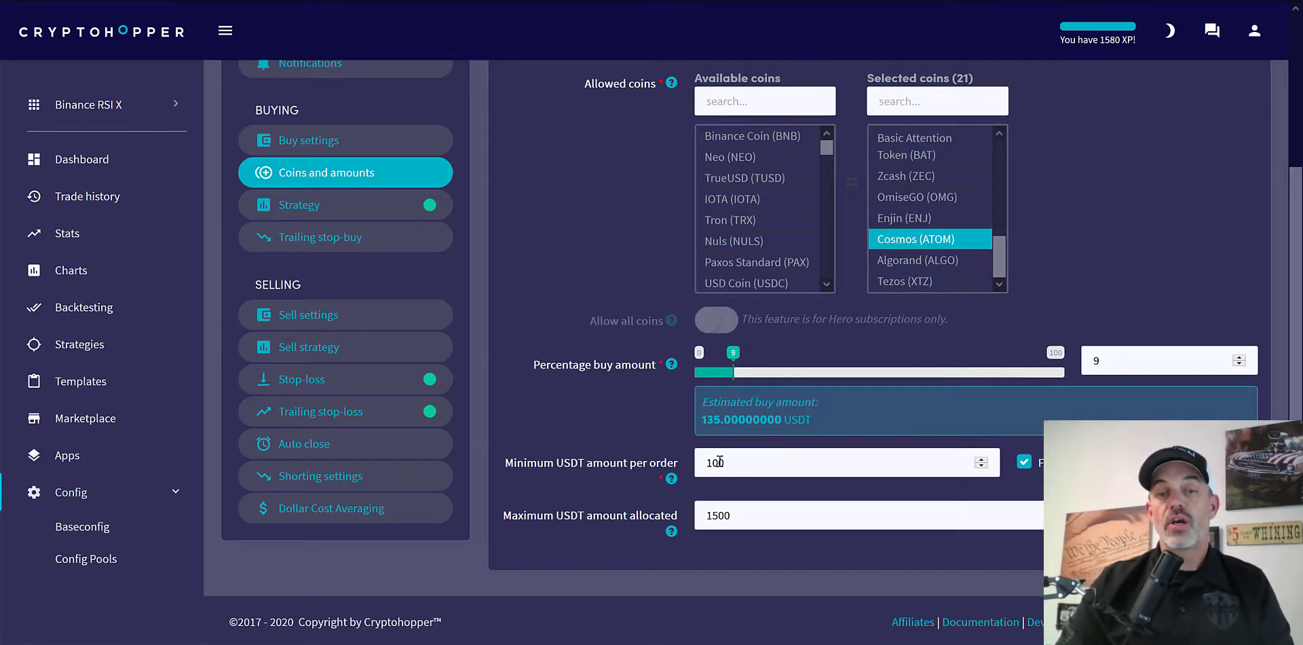
{"action": "left_click_drag", "start_coordinate": [709, 463], "coordinate": [740, 459]}
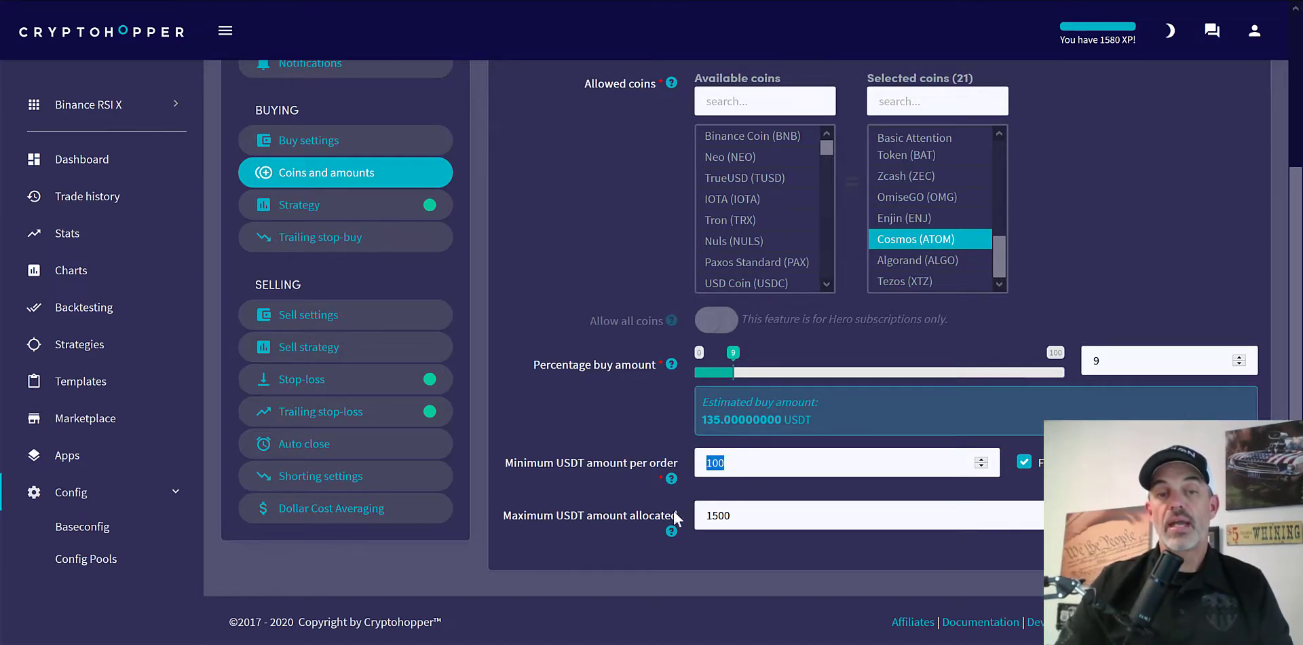
{"action": "left_click_drag", "start_coordinate": [528, 513], "coordinate": [634, 510]}
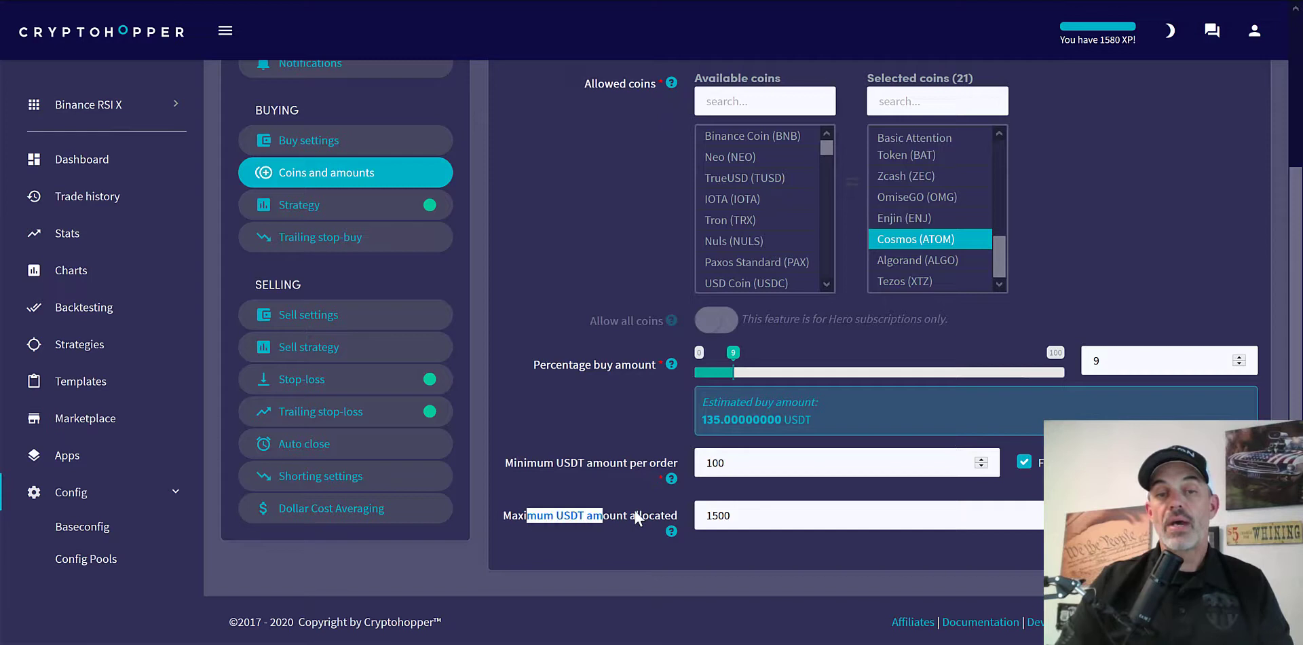
{"action": "double_click", "coordinate": [762, 514]}
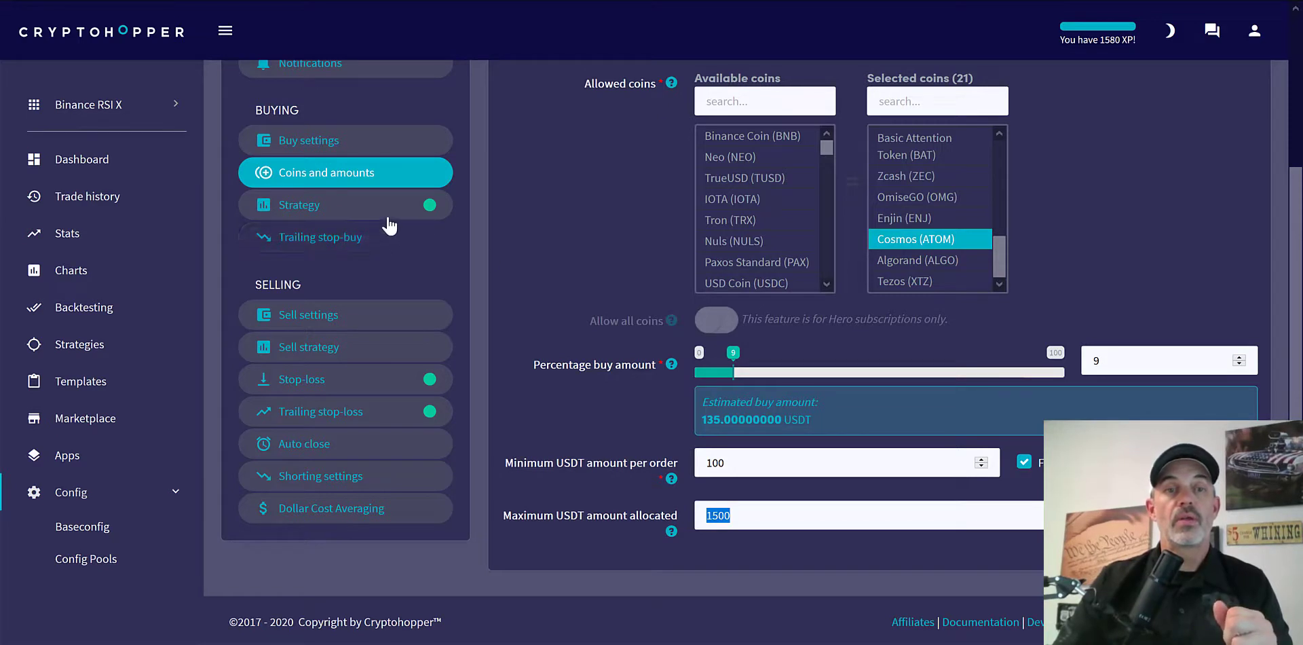
Step: Point out the RSI X 30 strategy's 9 targets, then show the disabled trailing stop-buy settings
{"action": "left_click", "coordinate": [364, 208]}
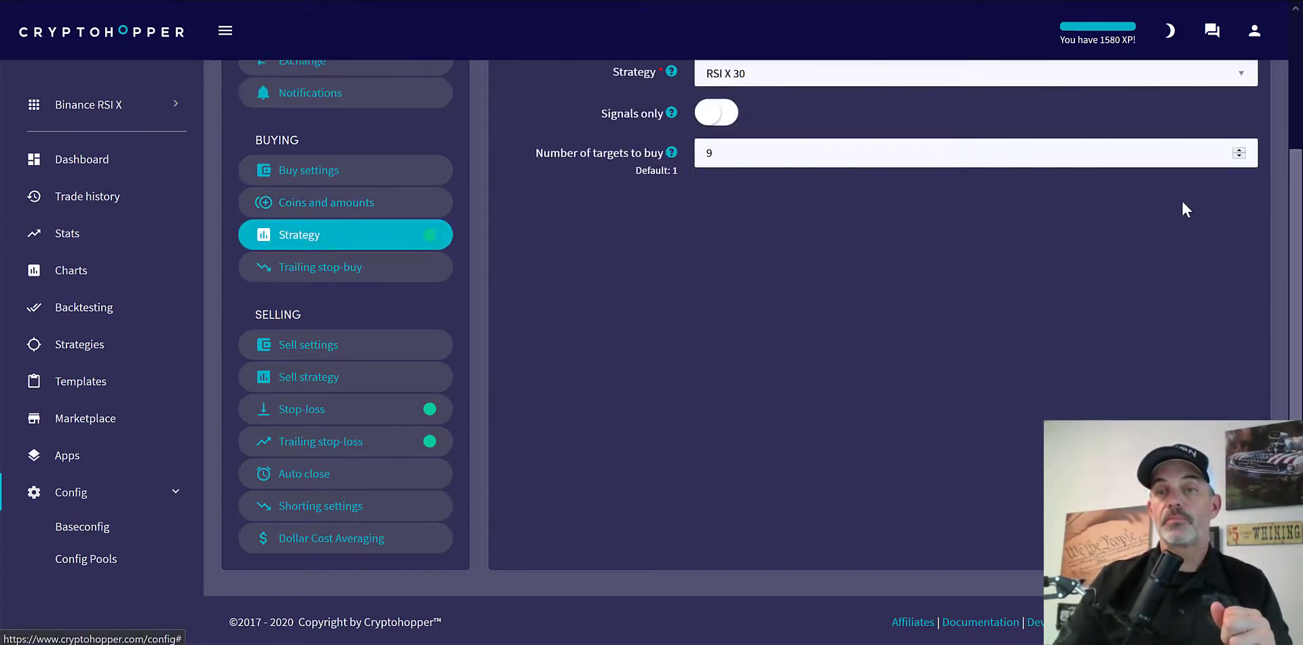
{"action": "scroll", "coordinate": [1296, 178], "scroll_direction": "up", "scroll_amount": 2}
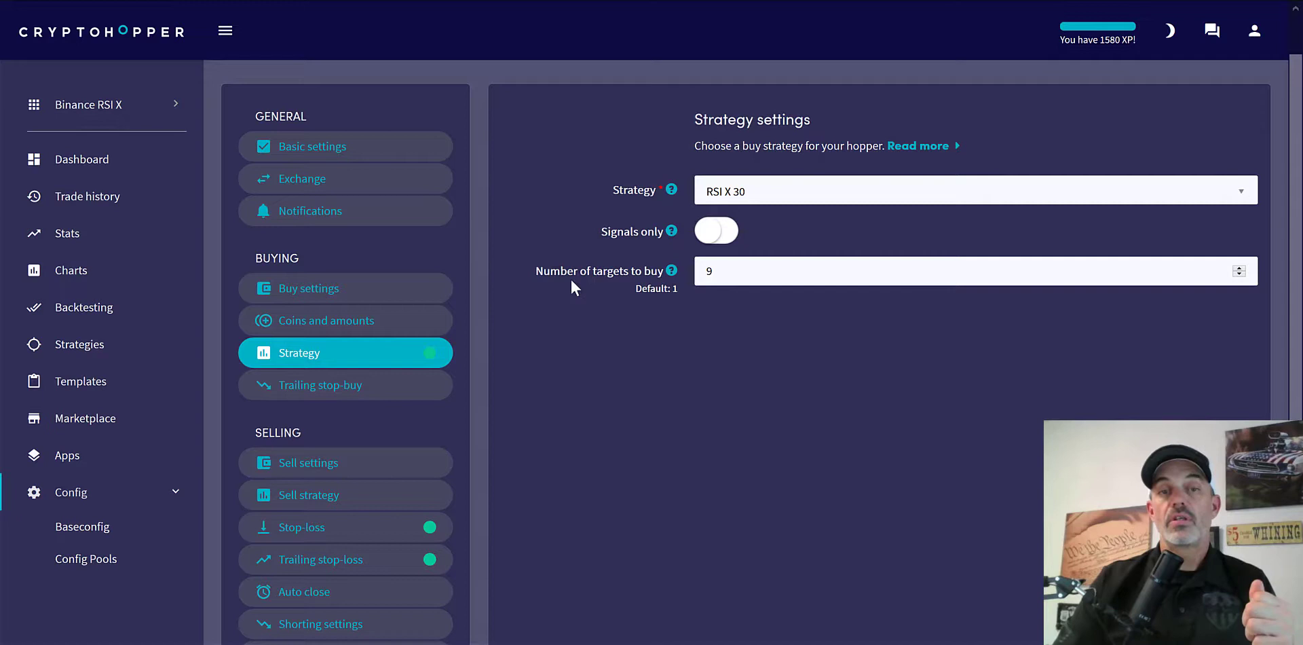
{"action": "double_click", "coordinate": [708, 270]}
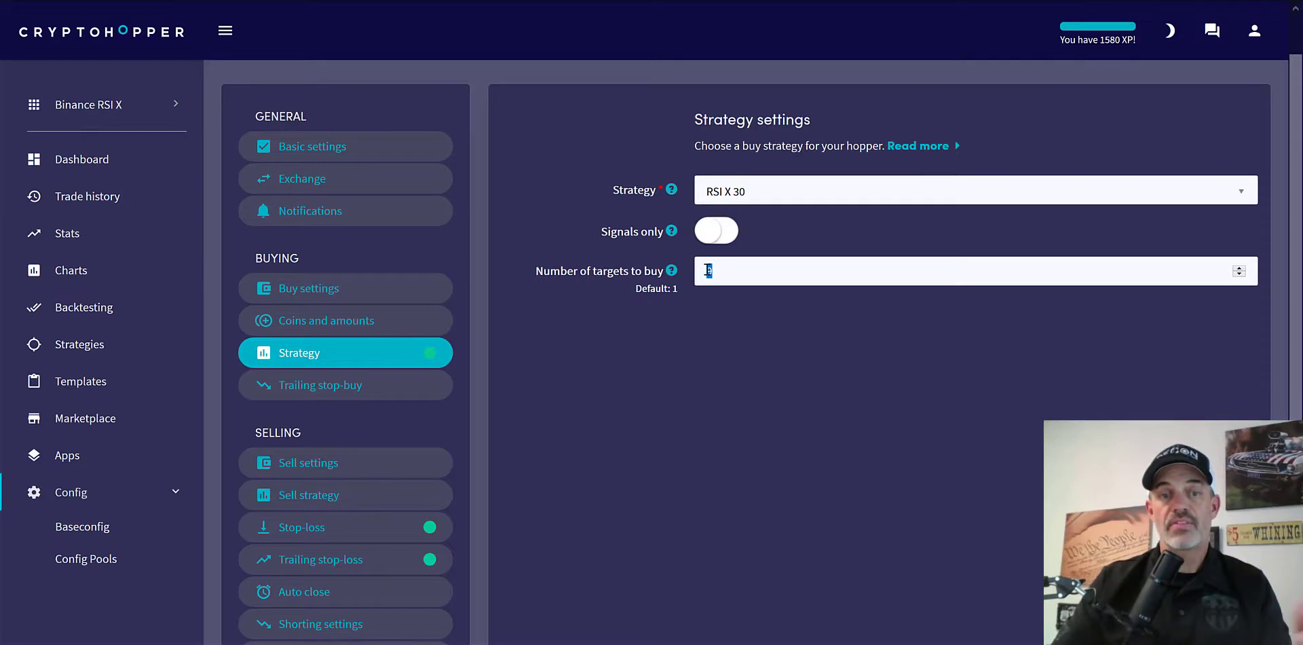
{"action": "left_click", "coordinate": [367, 394]}
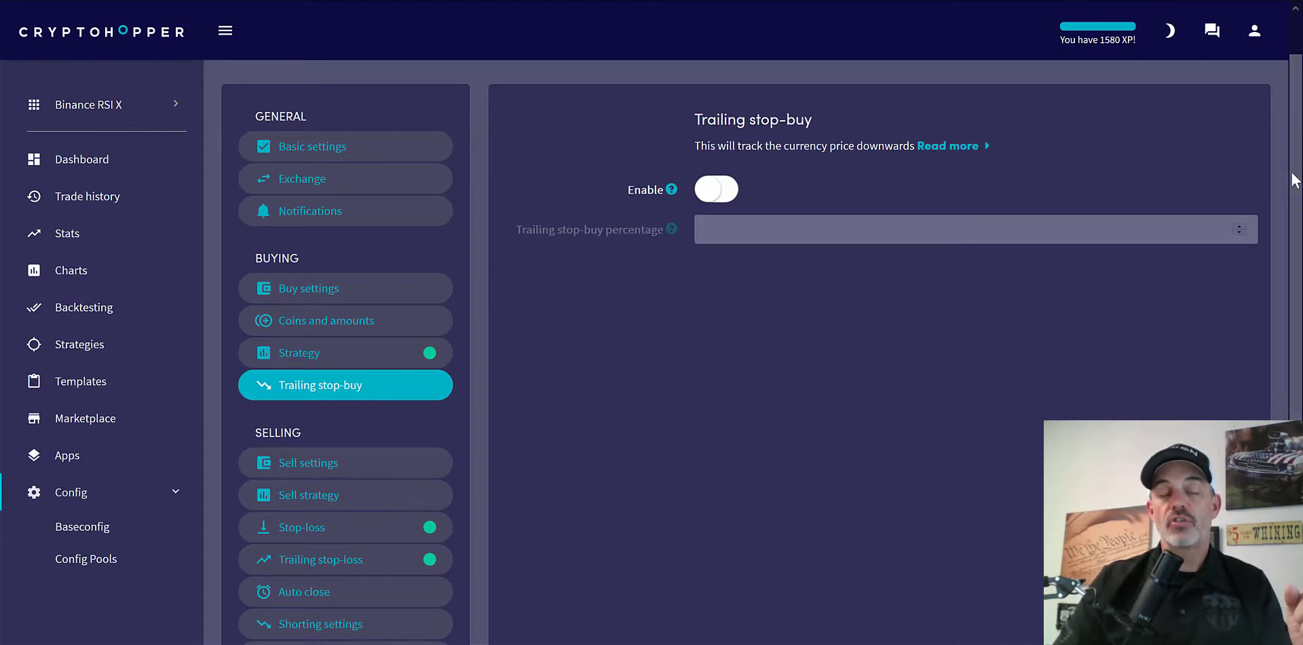
Step: Scroll down past the disabled trailing stop-buy settings
{"action": "scroll", "coordinate": [747, 349], "scroll_direction": "down", "scroll_amount": 1}
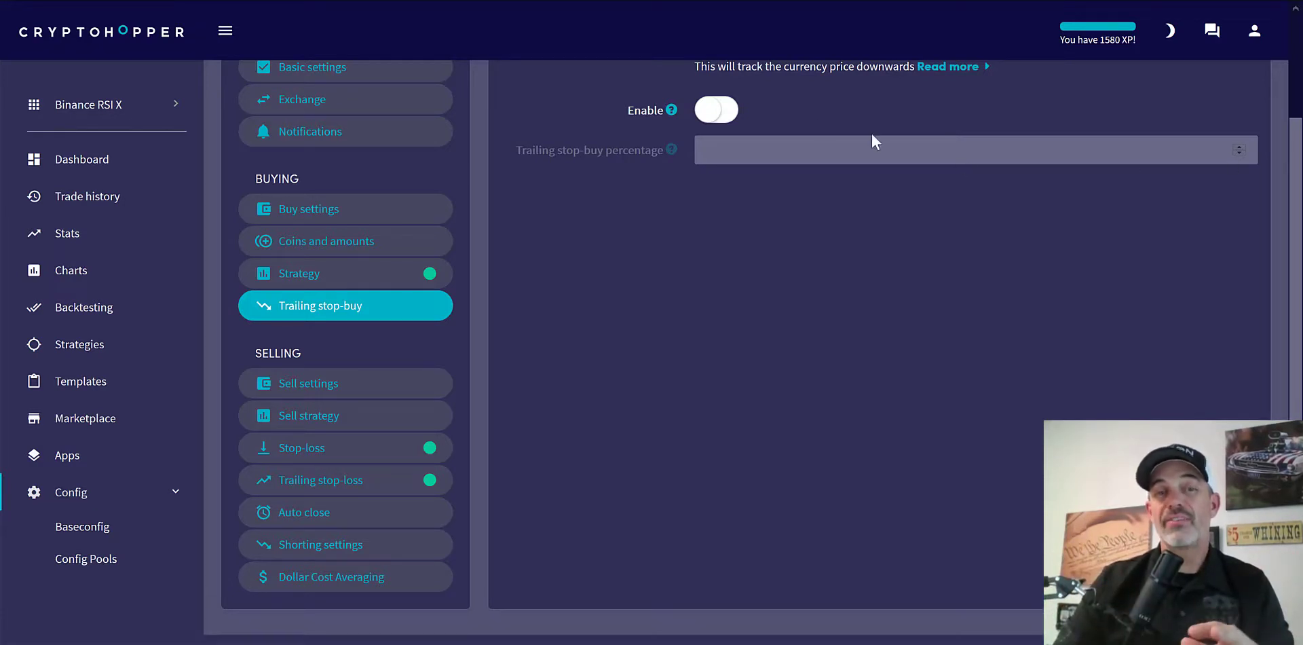
Step: Open the sell settings and check take profit 2.49, Market order type and max open time 4
{"action": "left_click", "coordinate": [378, 388]}
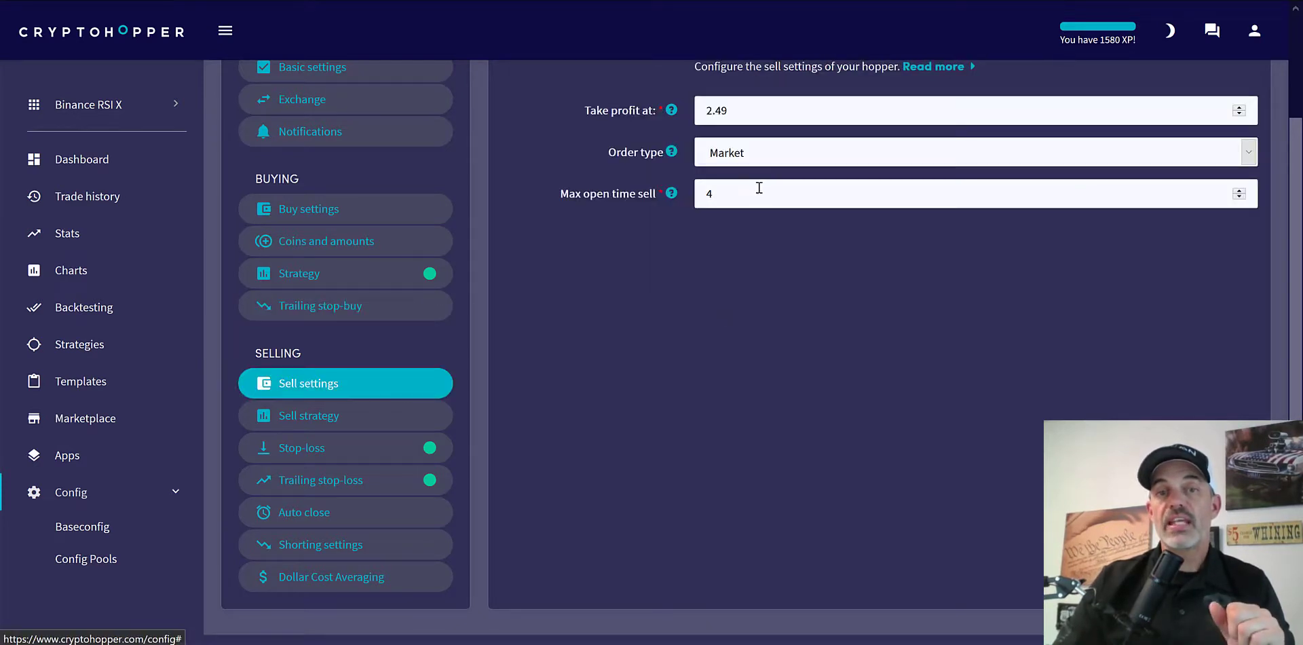
{"action": "double_click", "coordinate": [739, 109]}
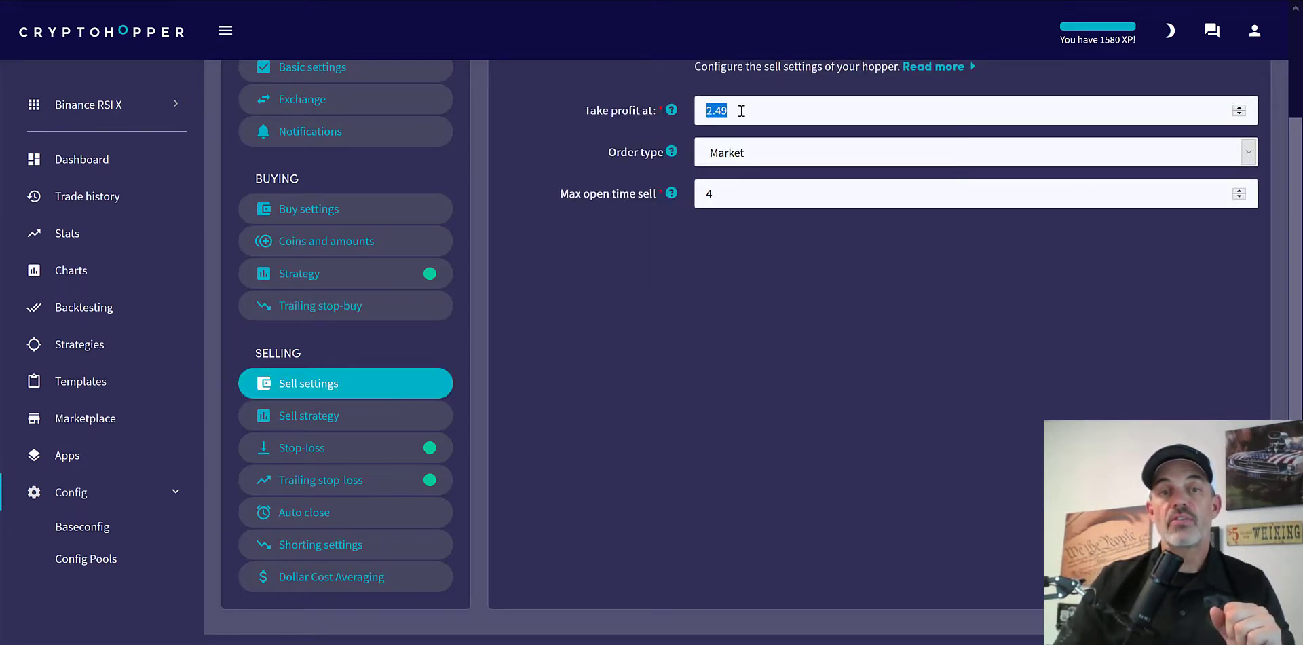
{"action": "left_click", "coordinate": [701, 155]}
{"action": "left_click", "coordinate": [747, 156]}
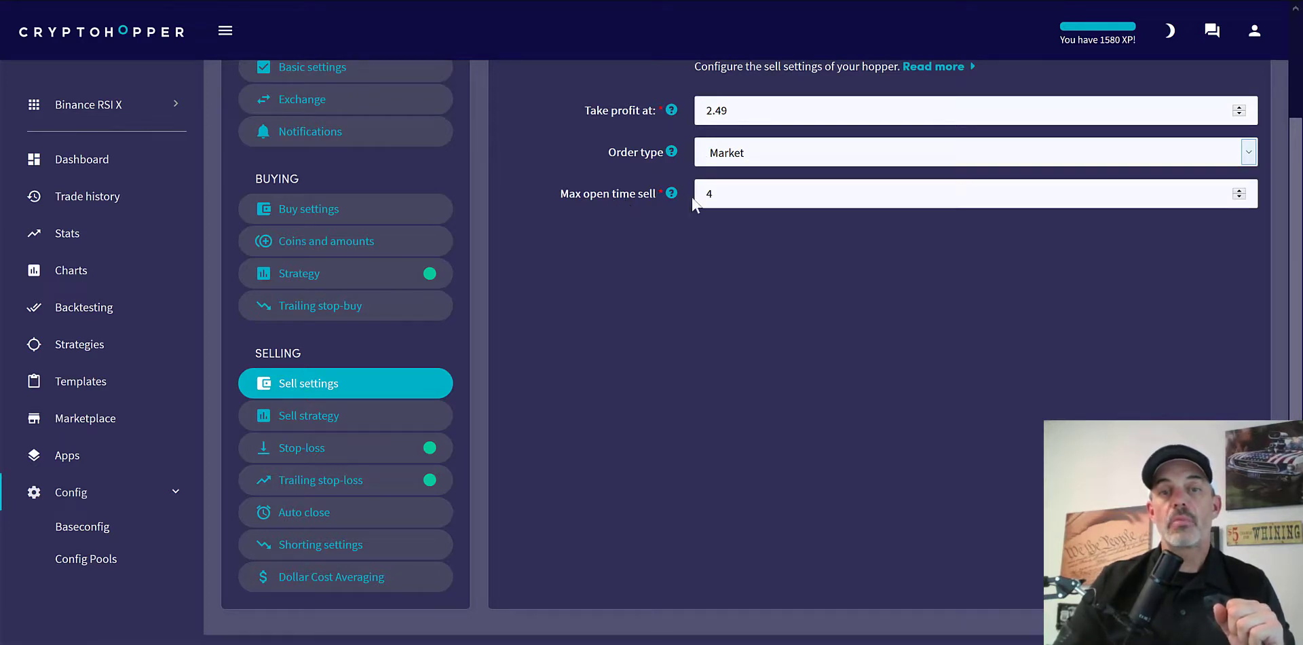
{"action": "double_click", "coordinate": [719, 195]}
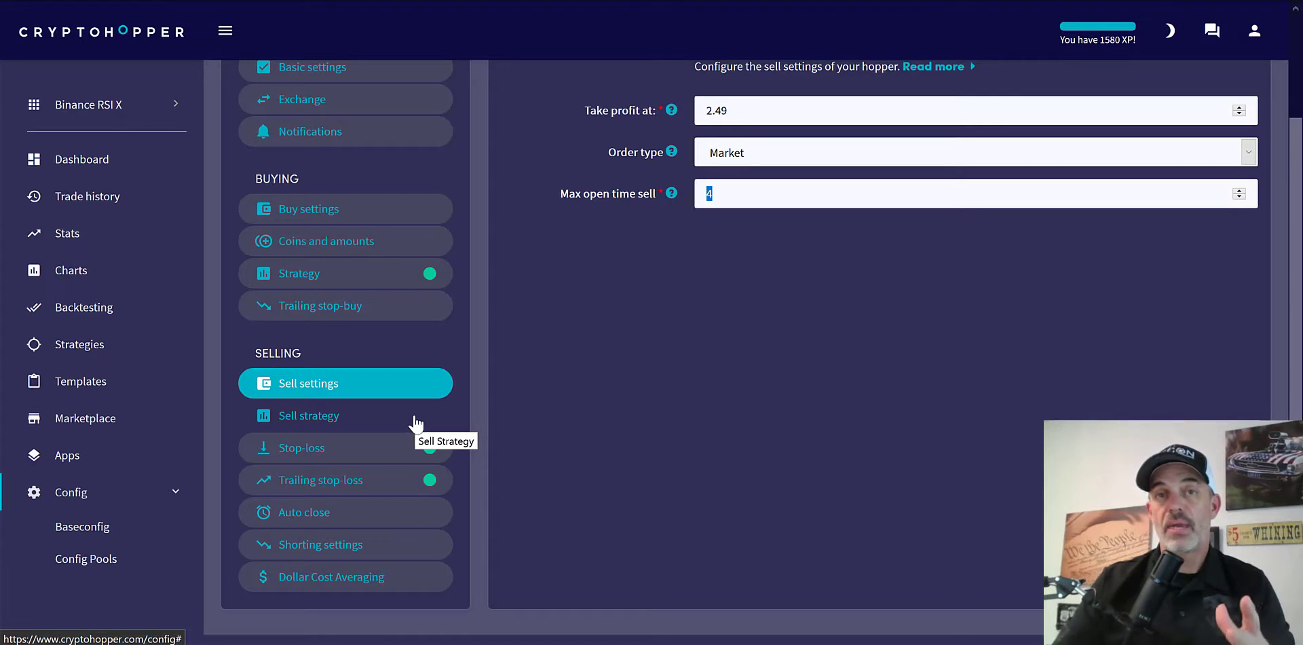
Step: Show the stop-loss settings and highlight the enabled 1.09 percent stop-loss value
{"action": "left_click", "coordinate": [415, 419]}
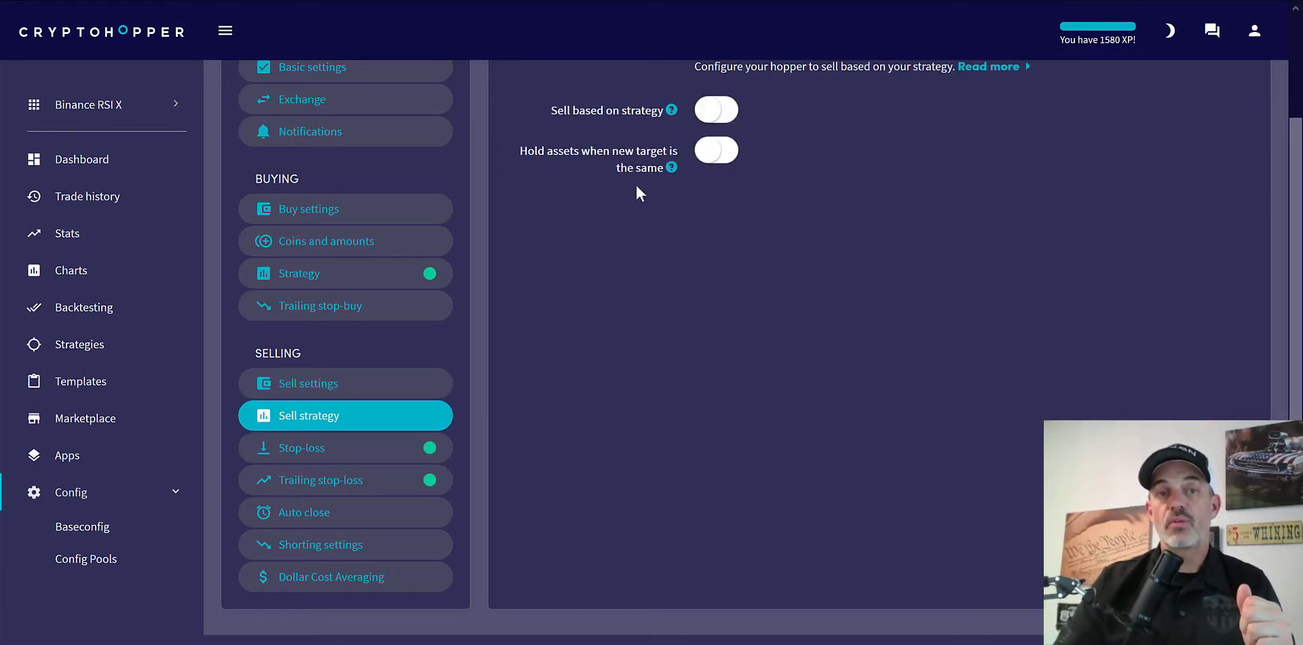
{"action": "left_click", "coordinate": [358, 452]}
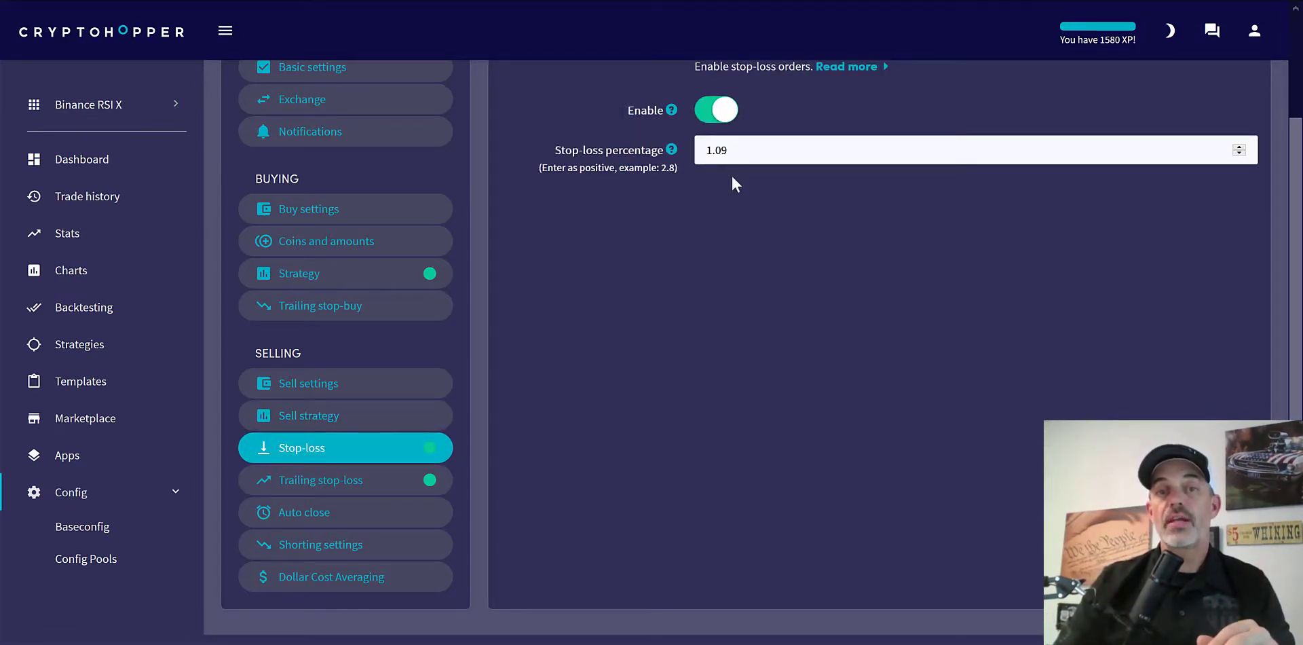
{"action": "left_click_drag", "start_coordinate": [747, 152], "coordinate": [687, 153]}
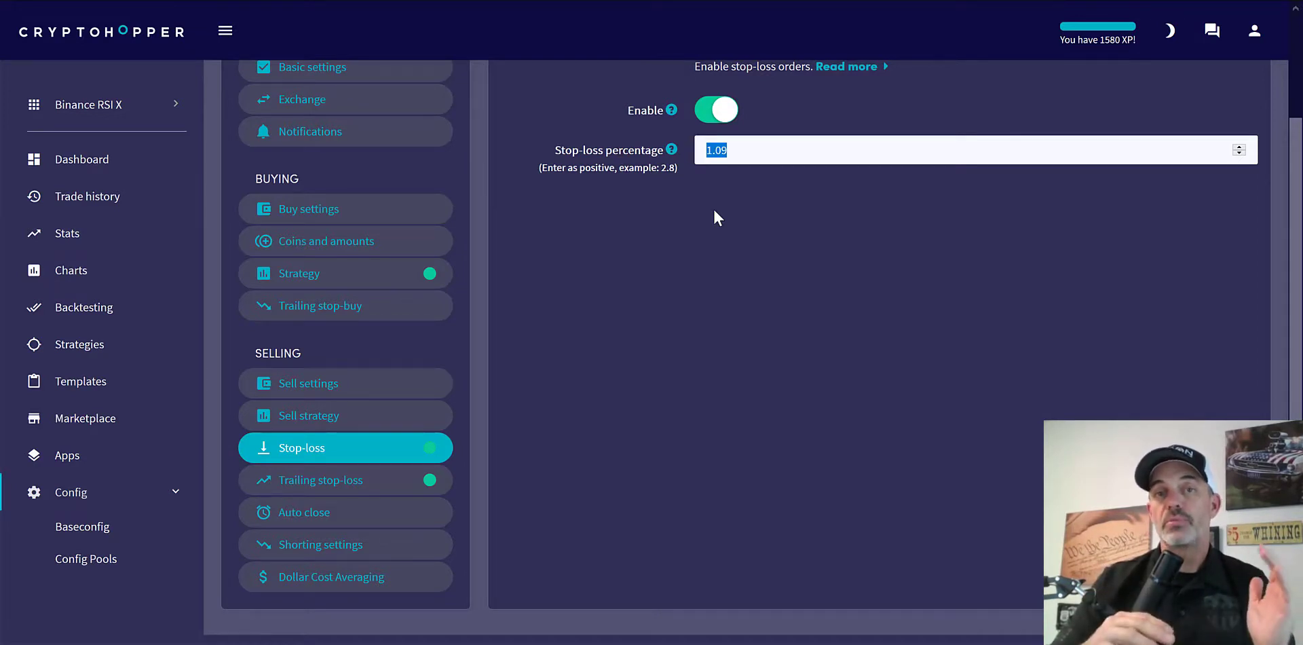
{"action": "left_click", "coordinate": [713, 234]}
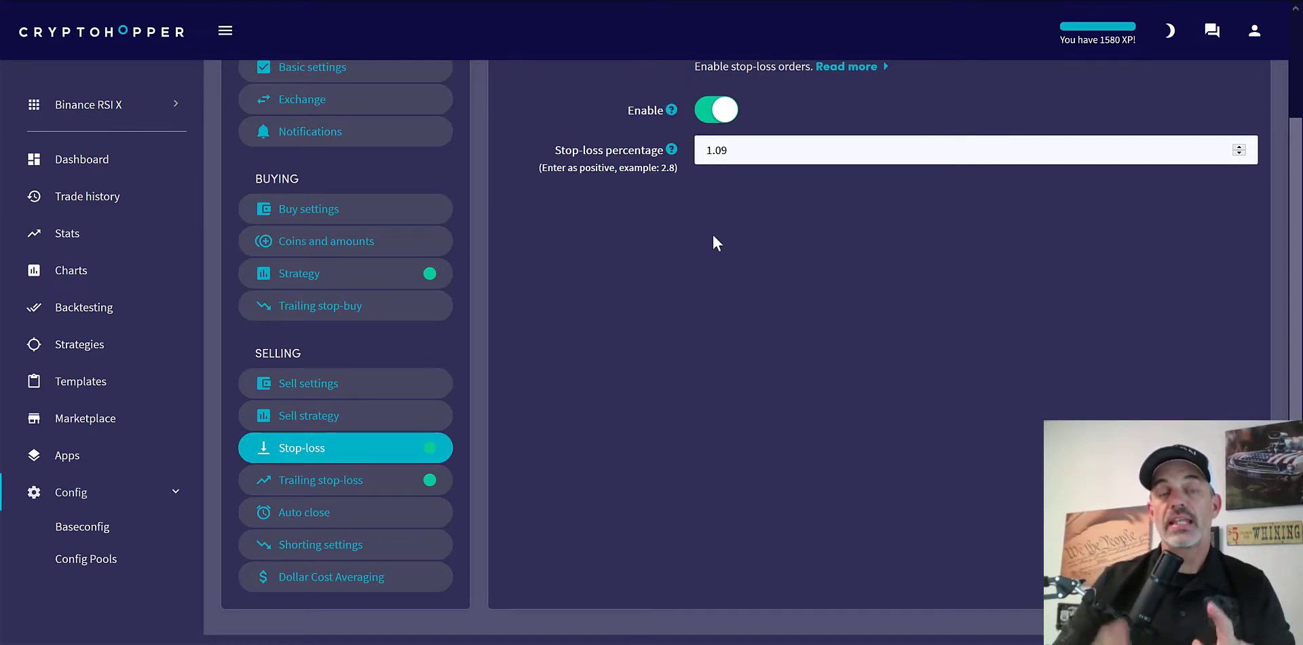
{"action": "mouse_move", "coordinate": [716, 149]}
{"action": "left_mouse_down"}
{"action": "mouse_move", "coordinate": [727, 148]}
{"action": "mouse_move", "coordinate": [692, 154]}
{"action": "left_mouse_up"}
{"action": "left_click", "coordinate": [732, 147]}
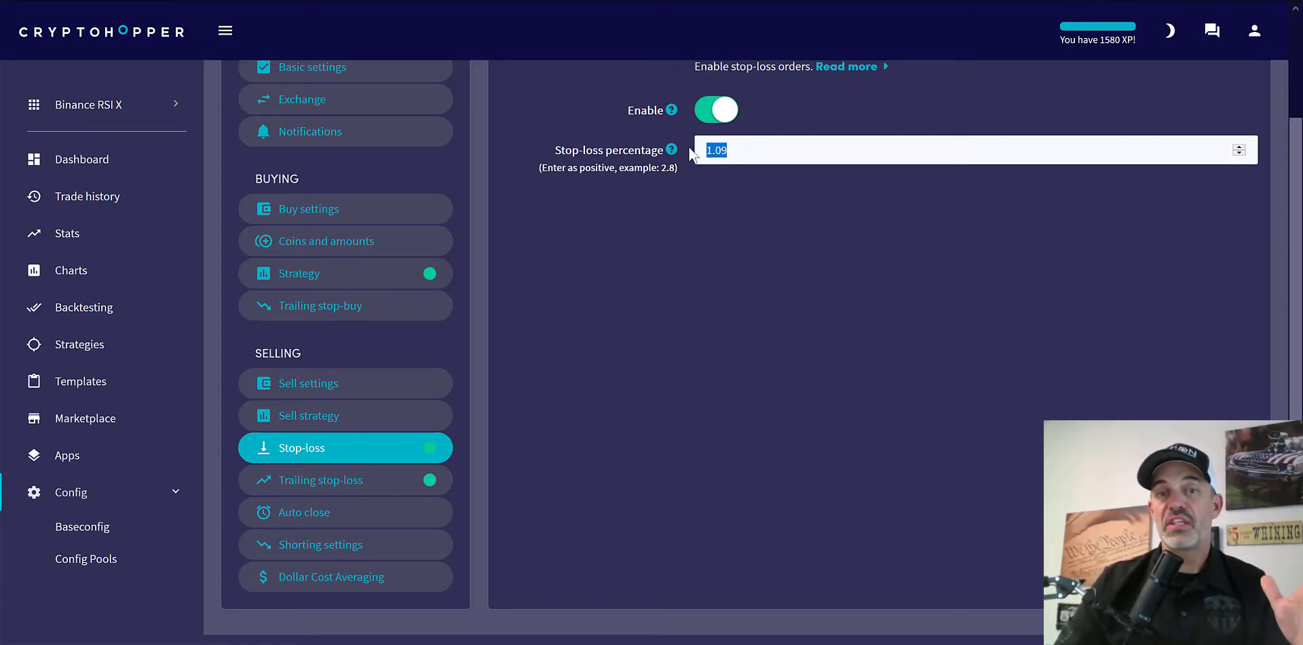
{"action": "left_click", "coordinate": [714, 251]}
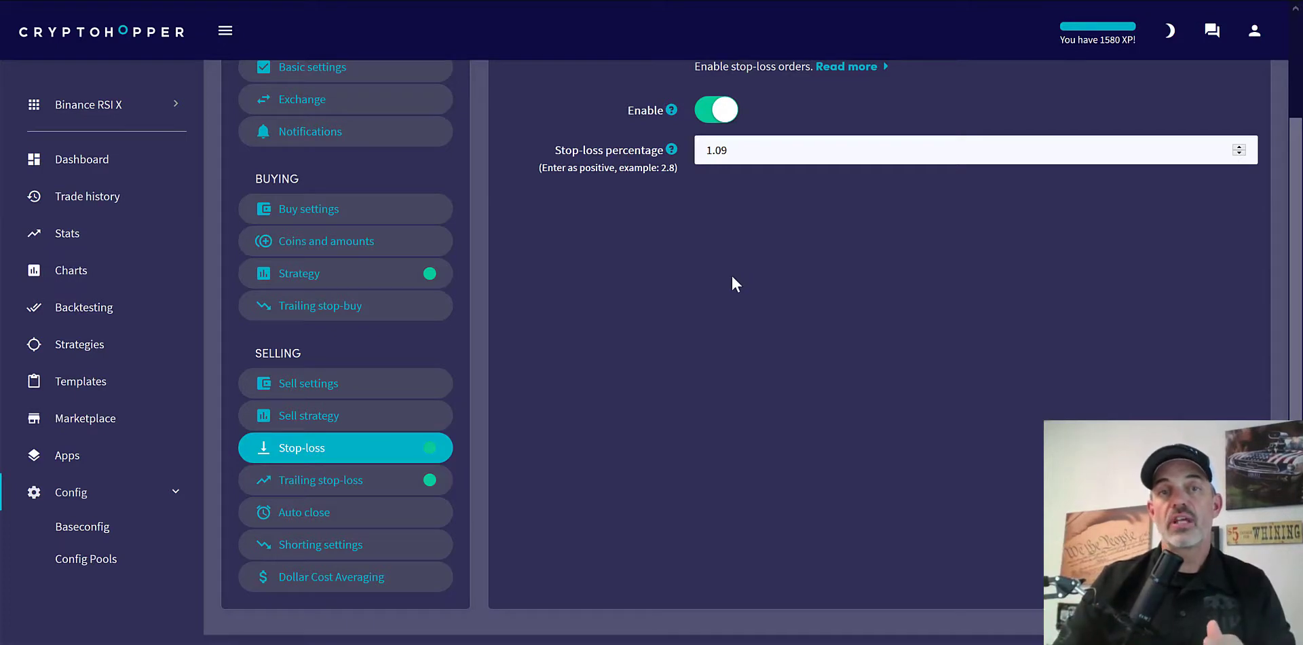
{"action": "left_click_drag", "start_coordinate": [727, 150], "coordinate": [703, 150]}
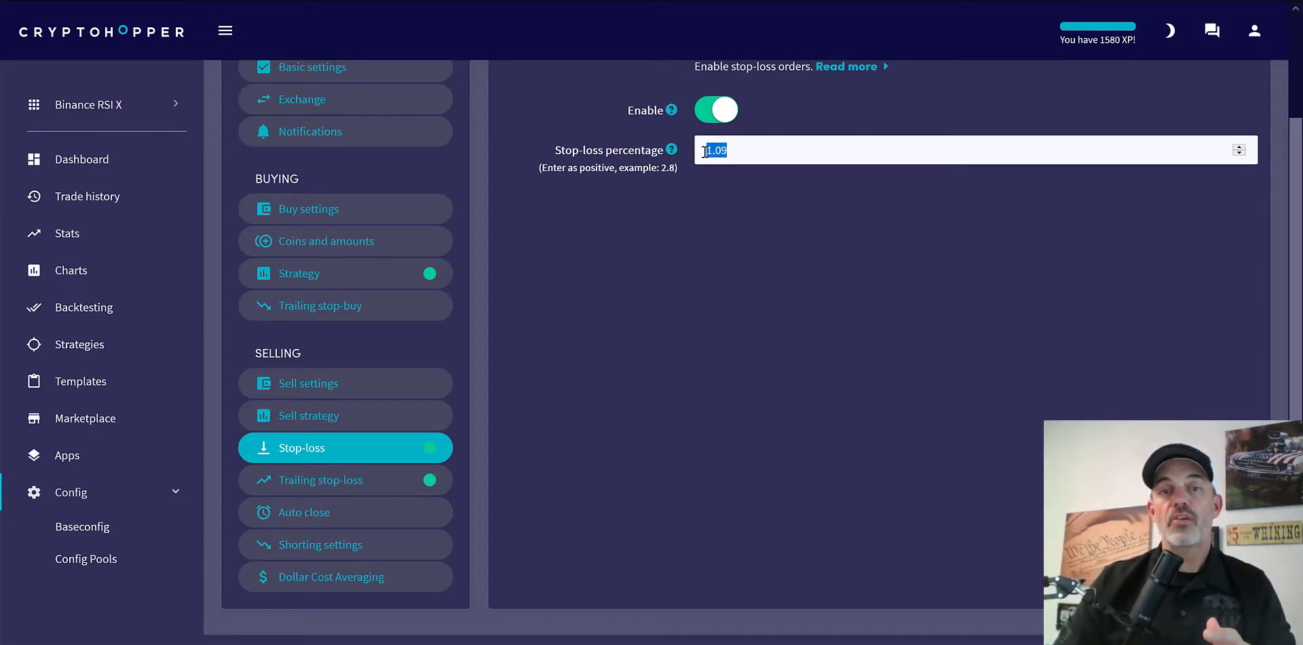
{"action": "left_click", "coordinate": [708, 247]}
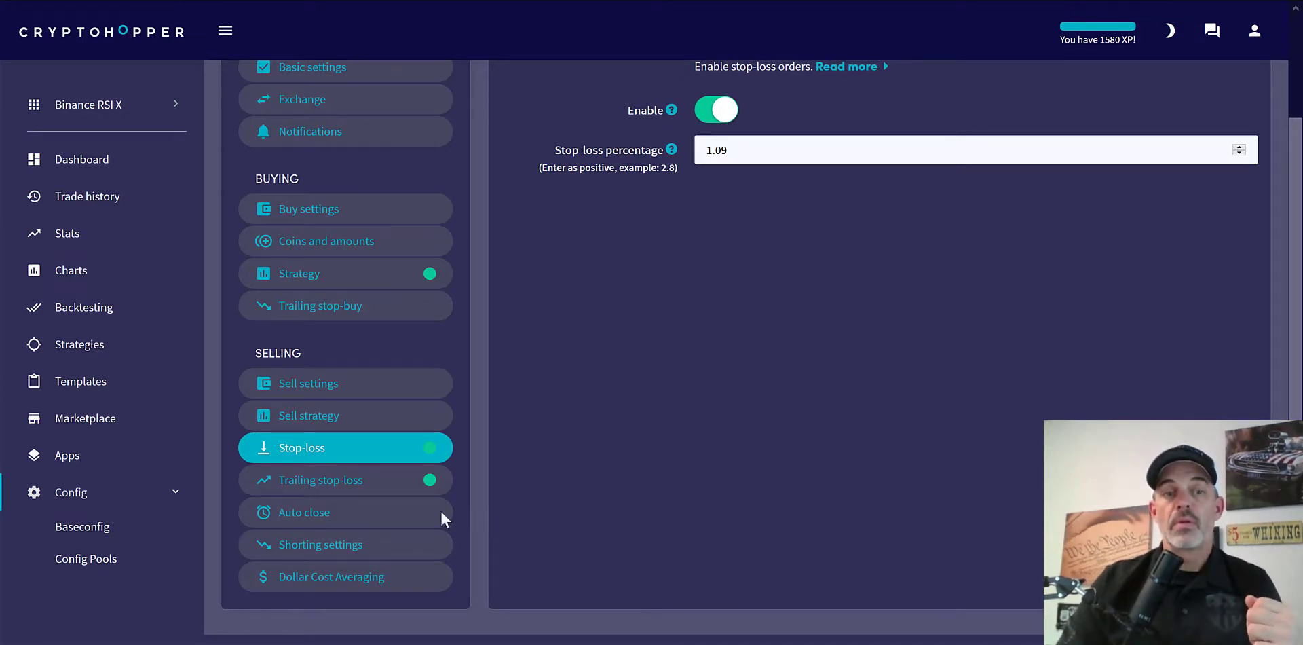
Step: Review trailing stop-loss: 2.49 arm value, .4 percentage and the Use trailing stop-loss only setting
{"action": "left_click", "coordinate": [338, 482]}
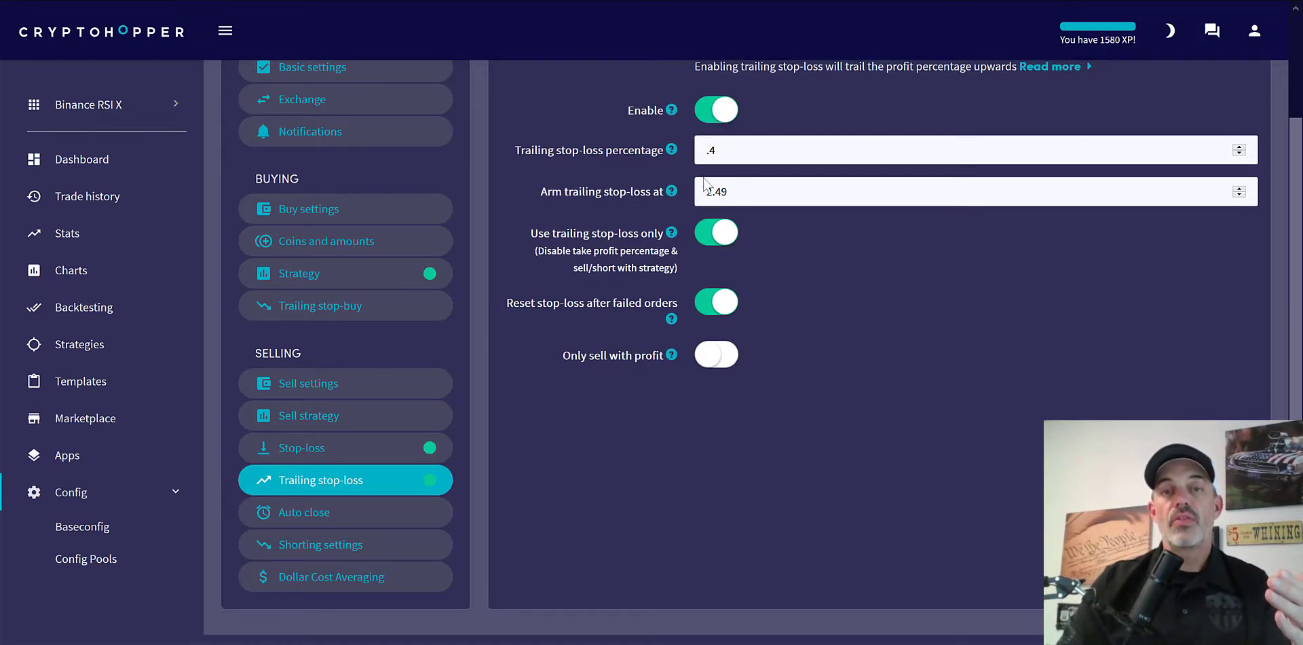
{"action": "double_click", "coordinate": [736, 191]}
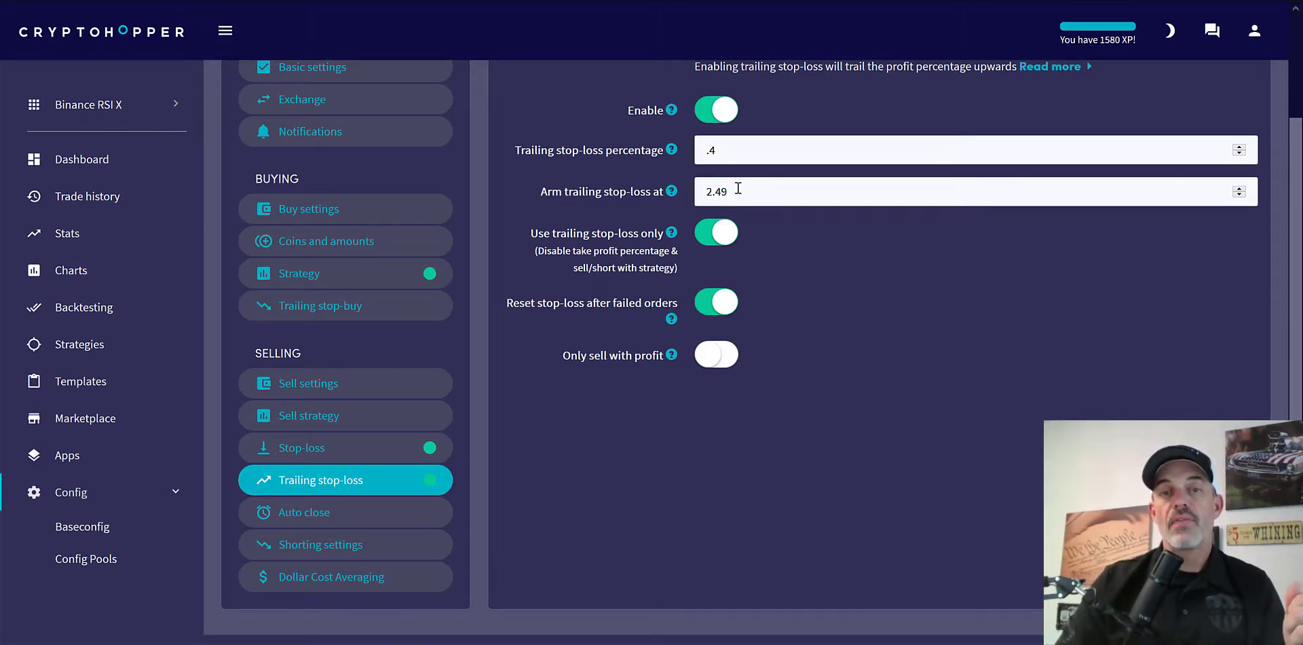
{"action": "double_click", "coordinate": [736, 192]}
{"action": "left_click", "coordinate": [852, 268]}
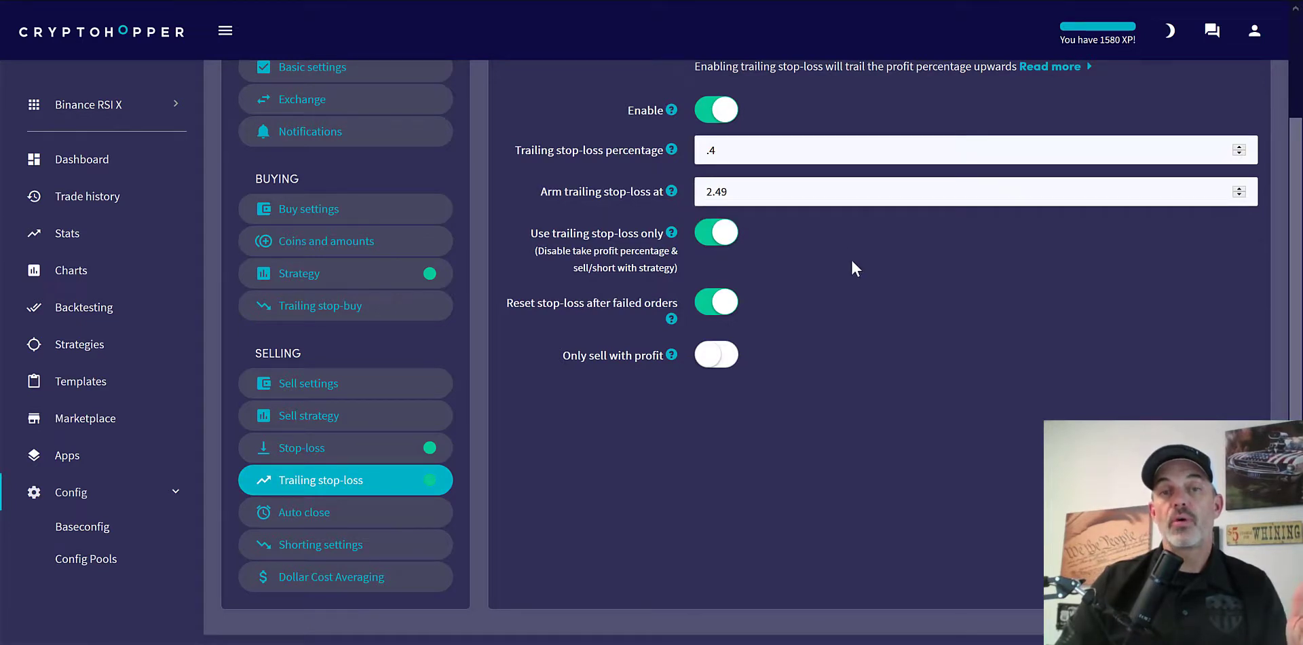
{"action": "double_click", "coordinate": [740, 155]}
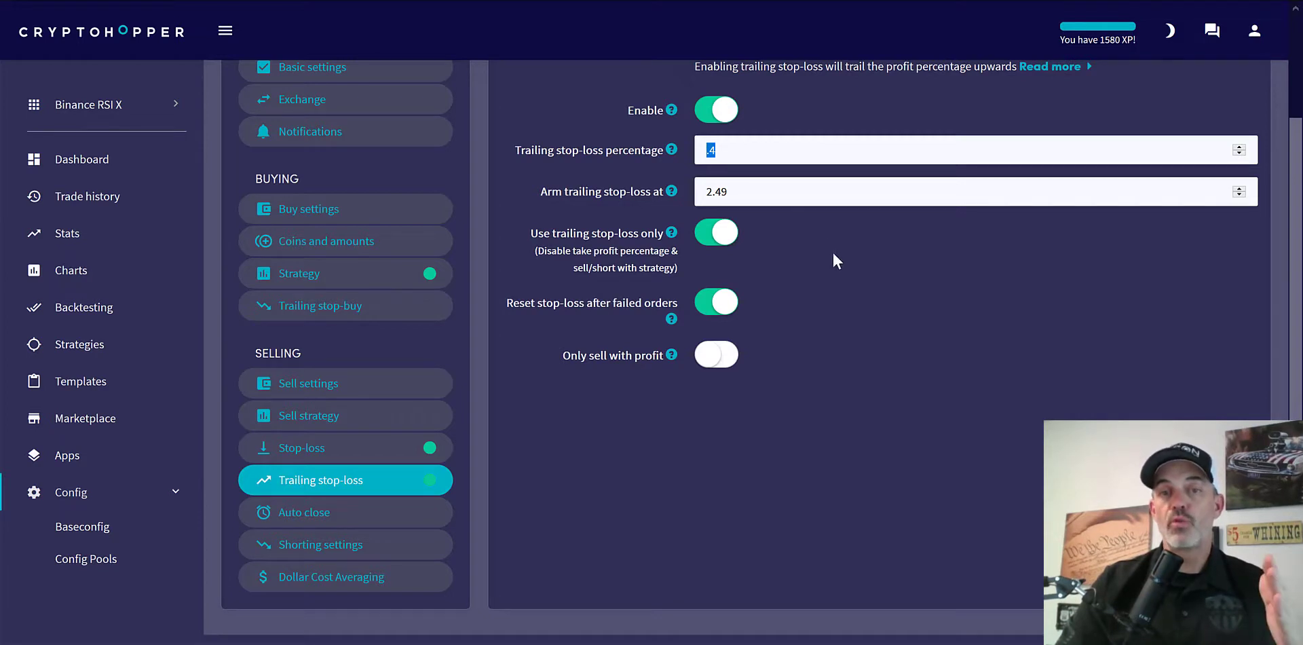
{"action": "left_click", "coordinate": [740, 150]}
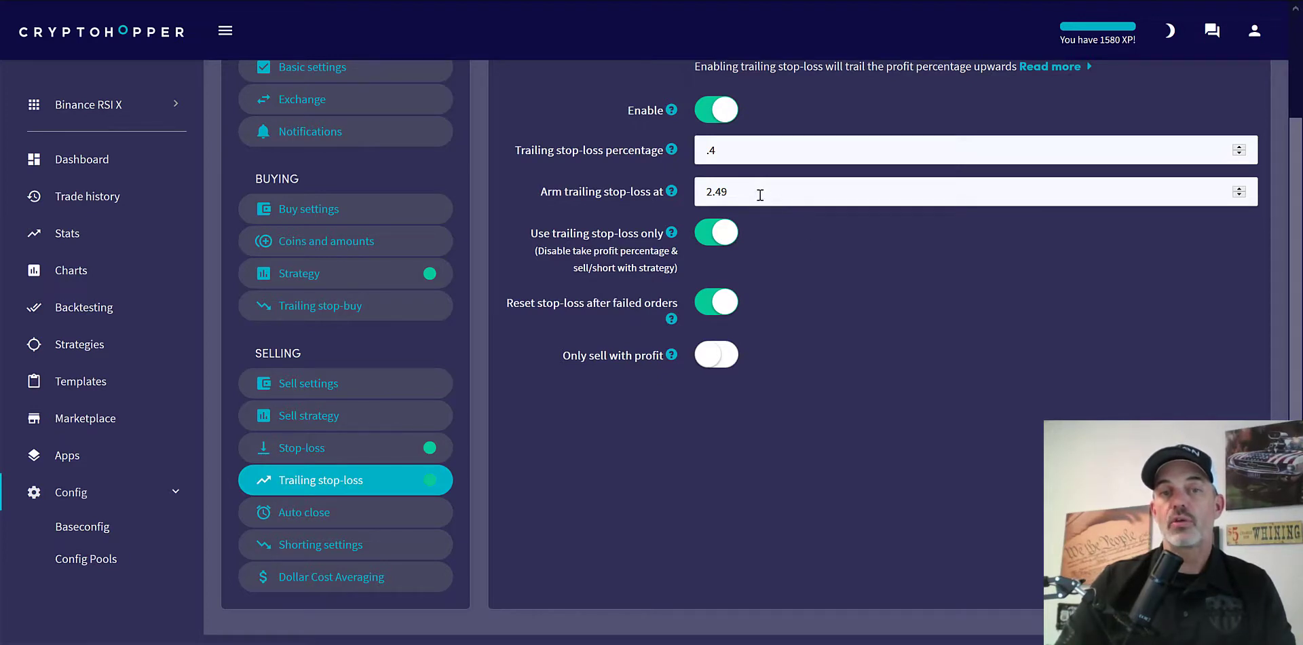
{"action": "double_click", "coordinate": [711, 192]}
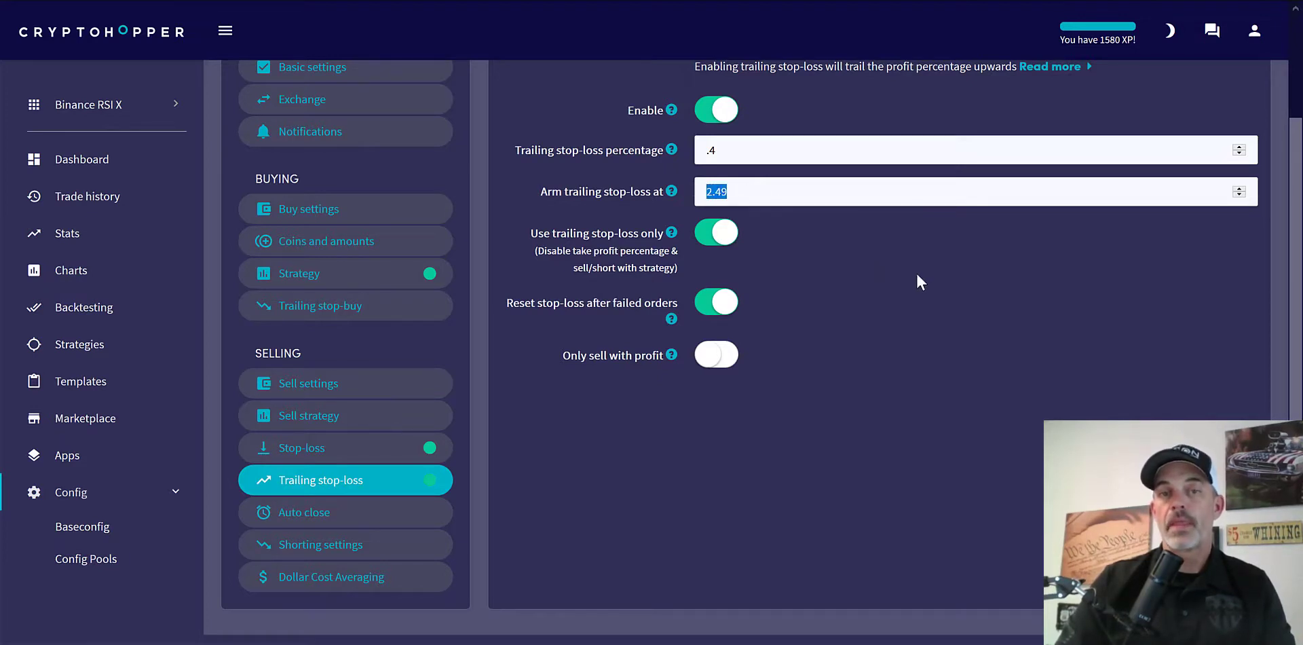
{"action": "double_click", "coordinate": [711, 150]}
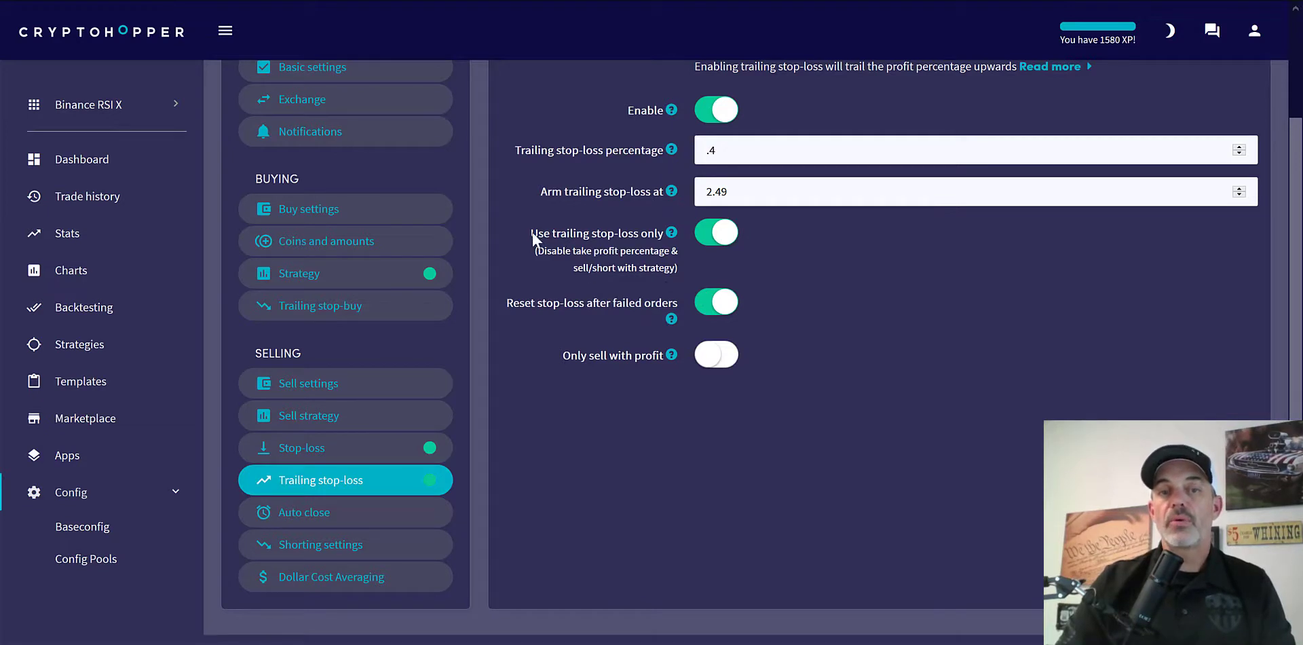
{"action": "left_click_drag", "start_coordinate": [532, 233], "coordinate": [681, 238]}
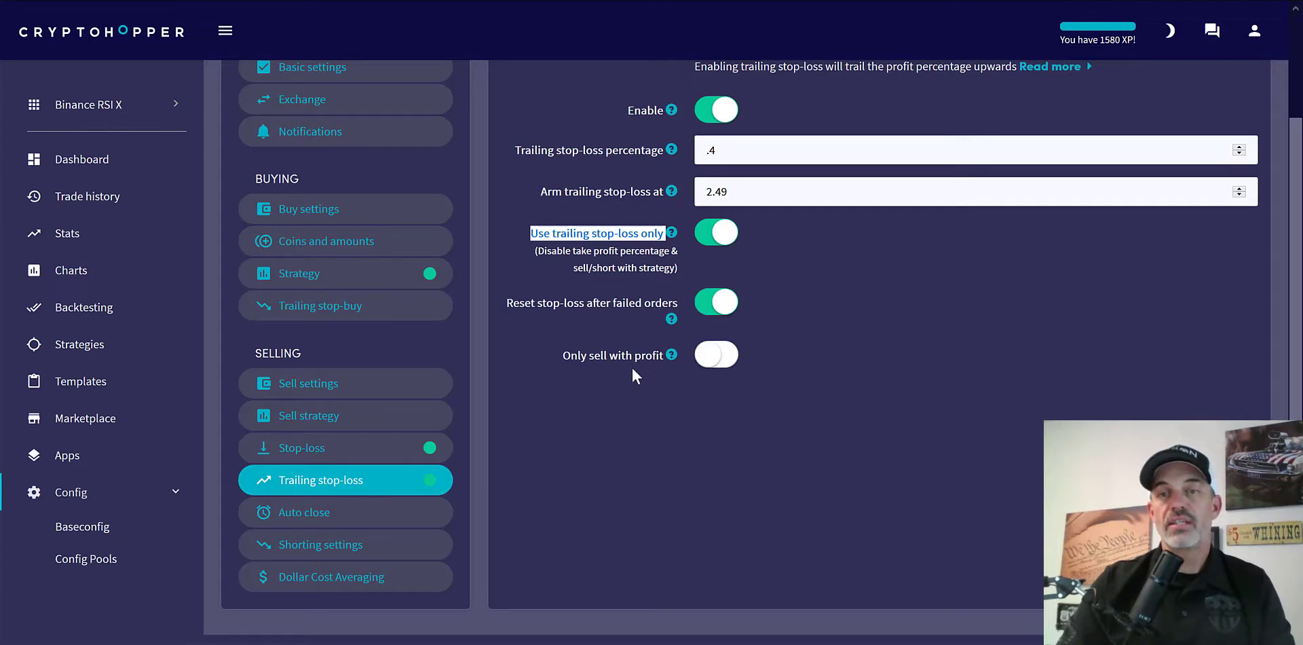
Step: Step through auto close and shorting to the DCA settings: disabled, Triple down order size
{"action": "left_click", "coordinate": [376, 519]}
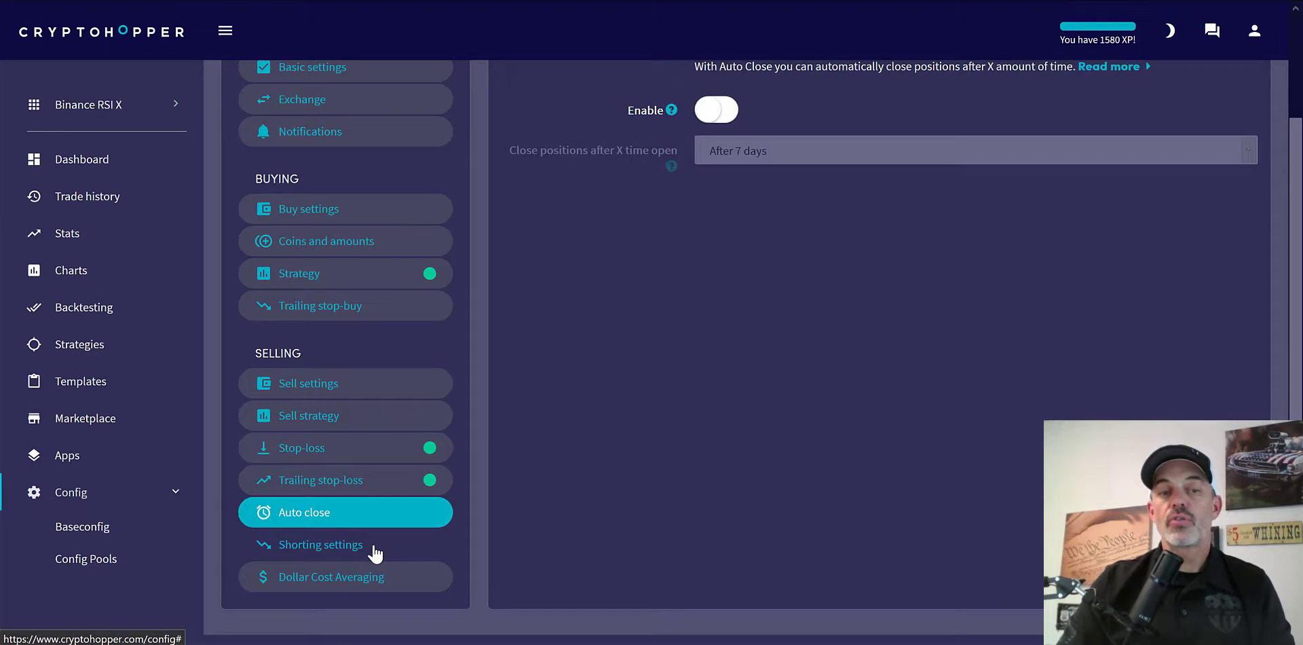
{"action": "left_click", "coordinate": [375, 550]}
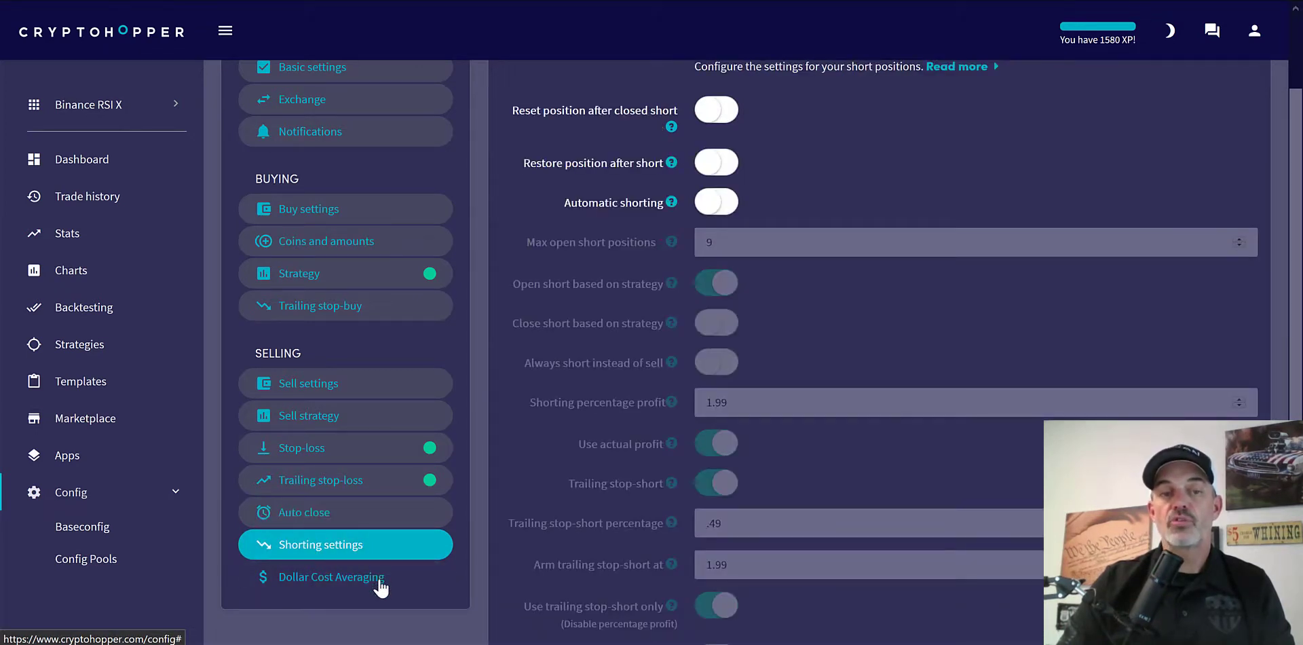
{"action": "left_click", "coordinate": [380, 583]}
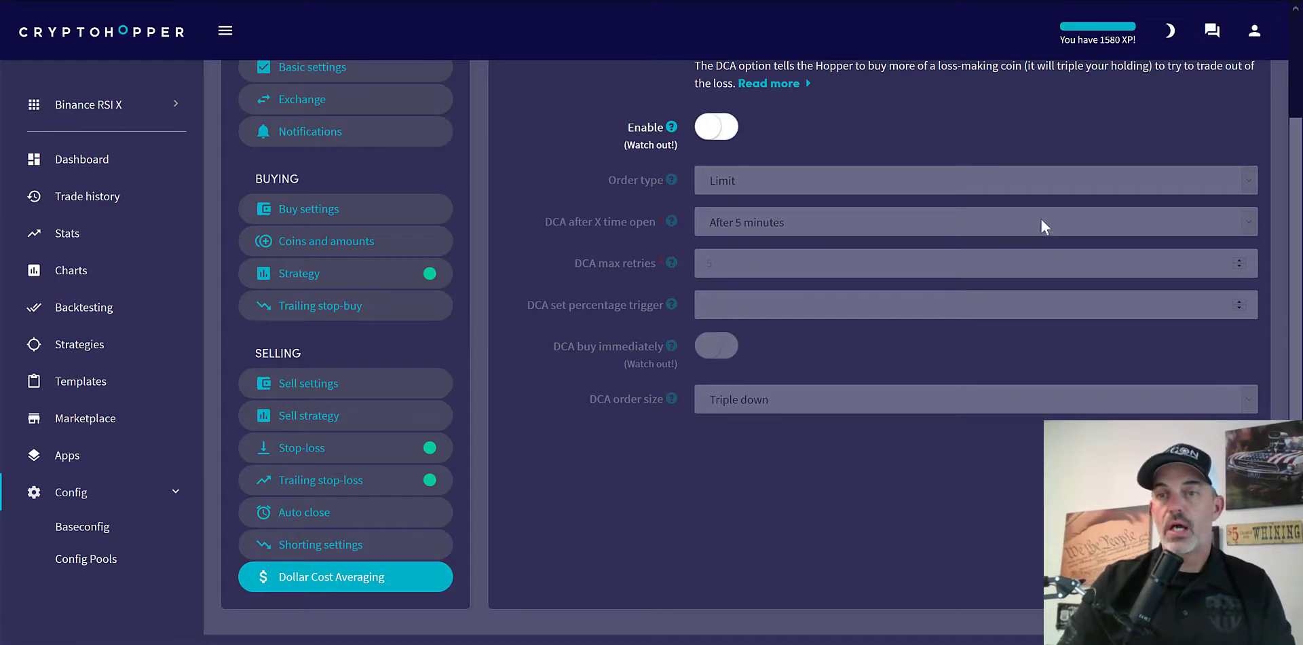
{"action": "left_click_drag", "start_coordinate": [1295, 170], "coordinate": [1295, 115]}
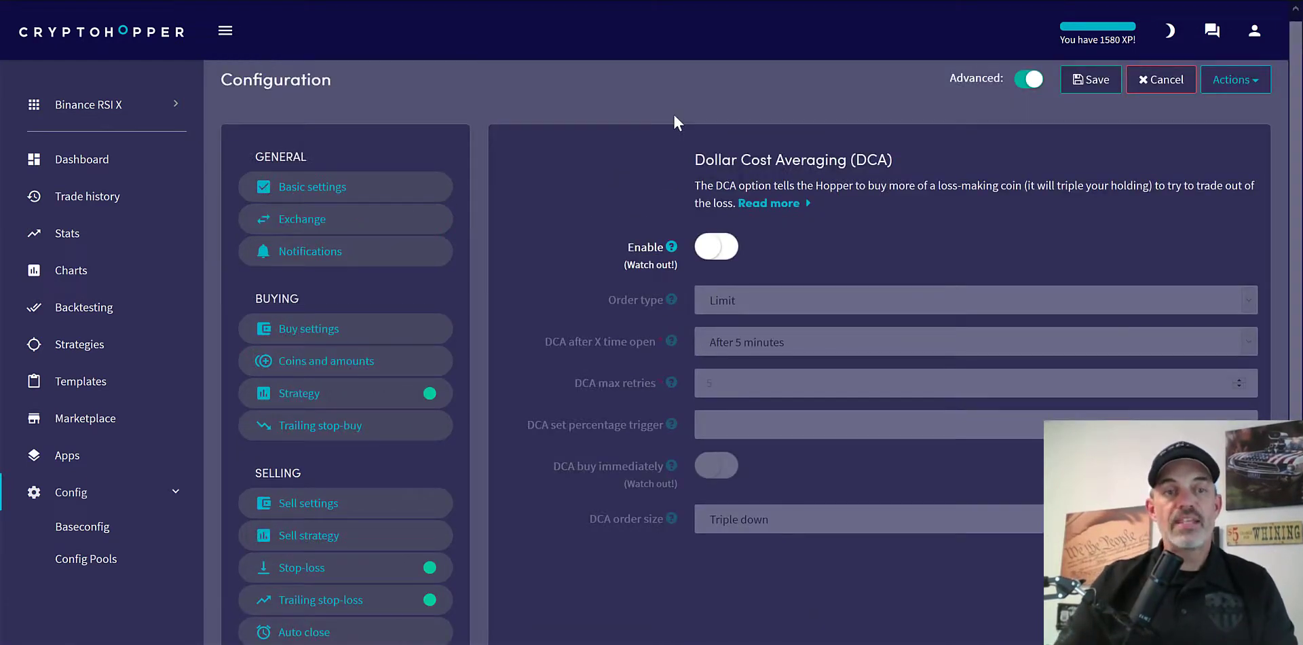
Step: Open Config Pools, highlight the RSI X 20 pool's coin list, and edit that pool
{"action": "left_click", "coordinate": [94, 567]}
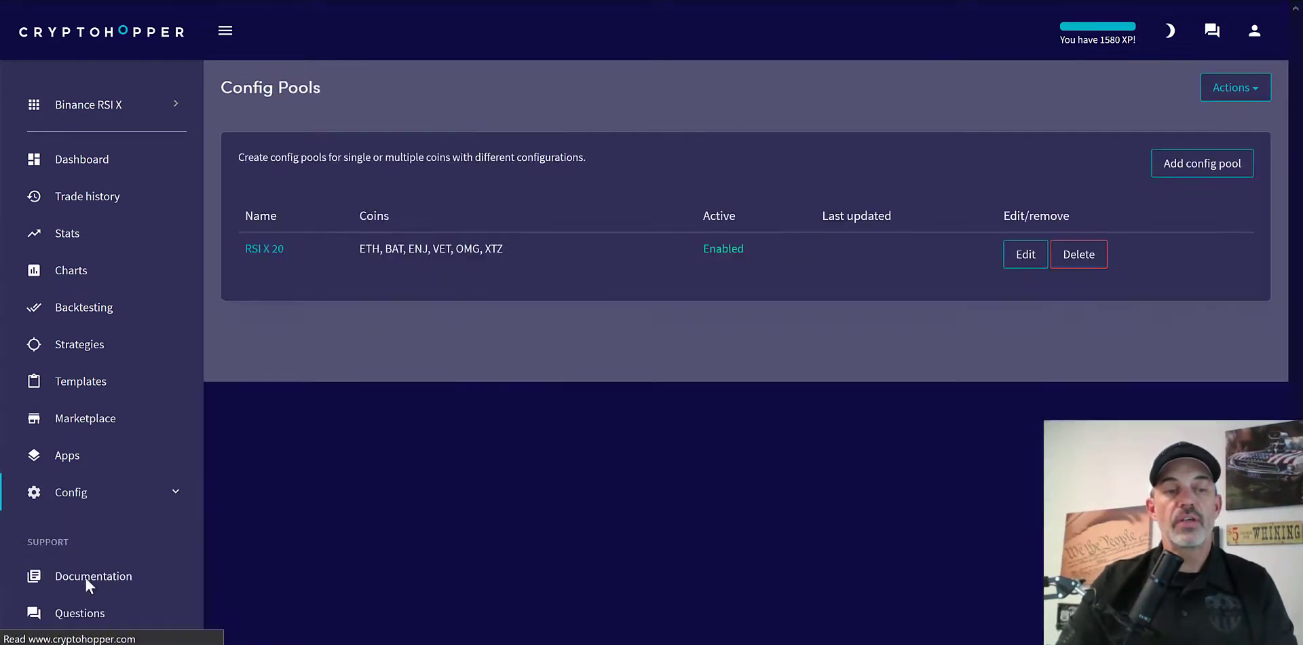
{"action": "left_click", "coordinate": [87, 501]}
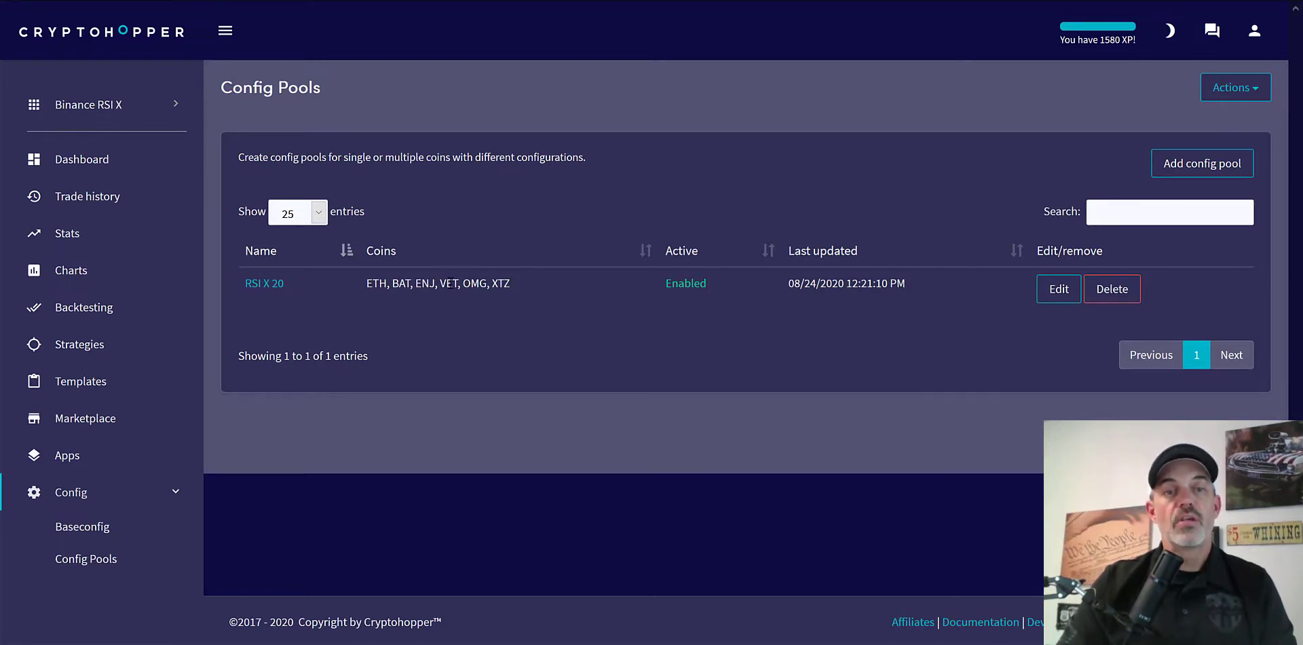
{"action": "left_click_drag", "start_coordinate": [513, 284], "coordinate": [366, 285]}
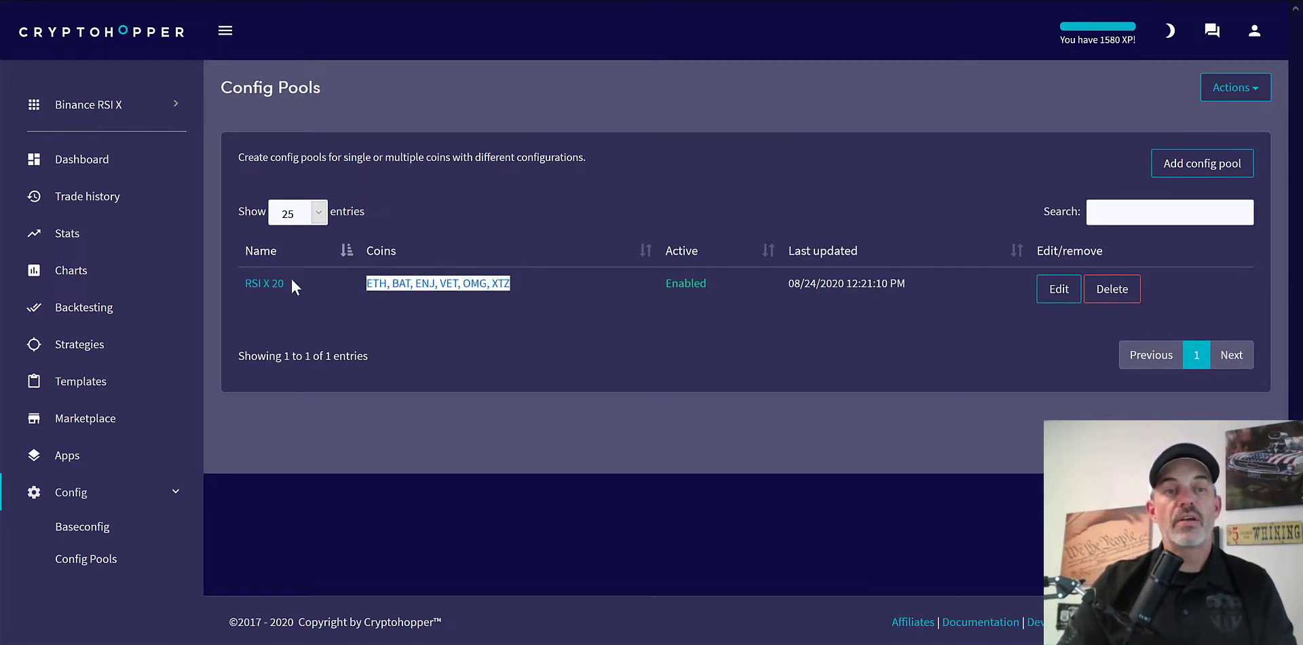
{"action": "left_click", "coordinate": [417, 304]}
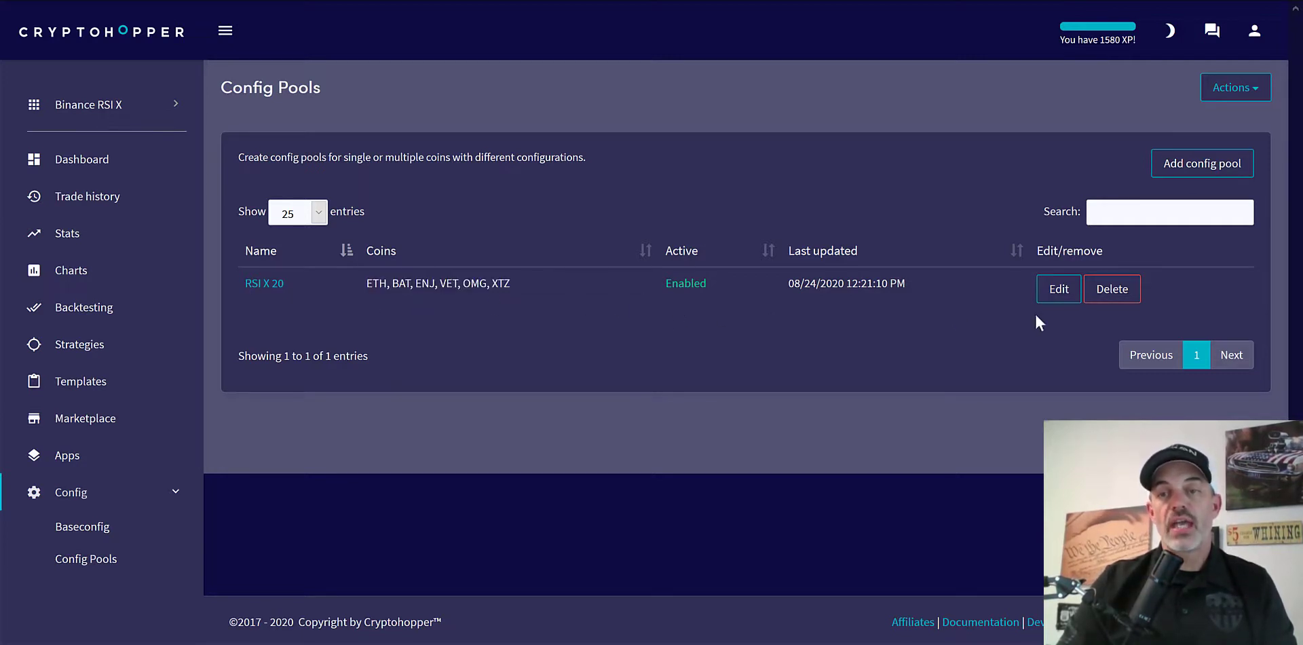
{"action": "left_click", "coordinate": [1058, 289]}
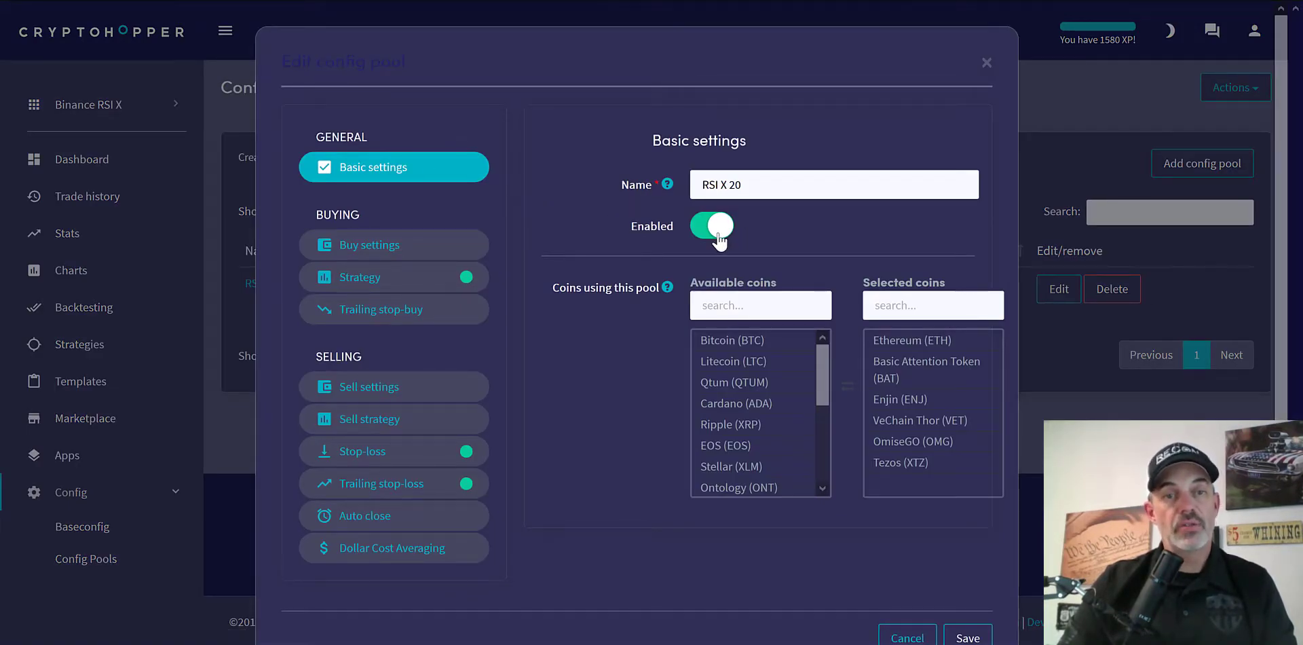
Step: Select QTUM, ADA, LTC and LINK among the pool's available coins
{"action": "left_click", "coordinate": [739, 382]}
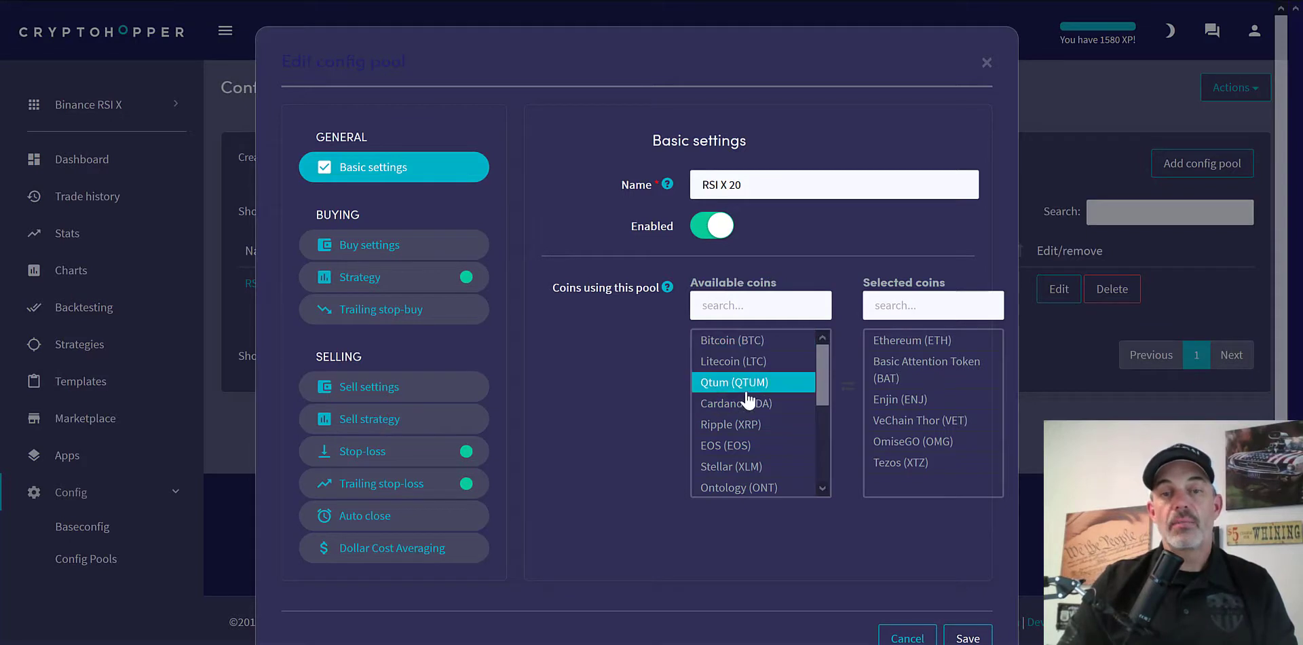
{"action": "left_click", "coordinate": [748, 407]}
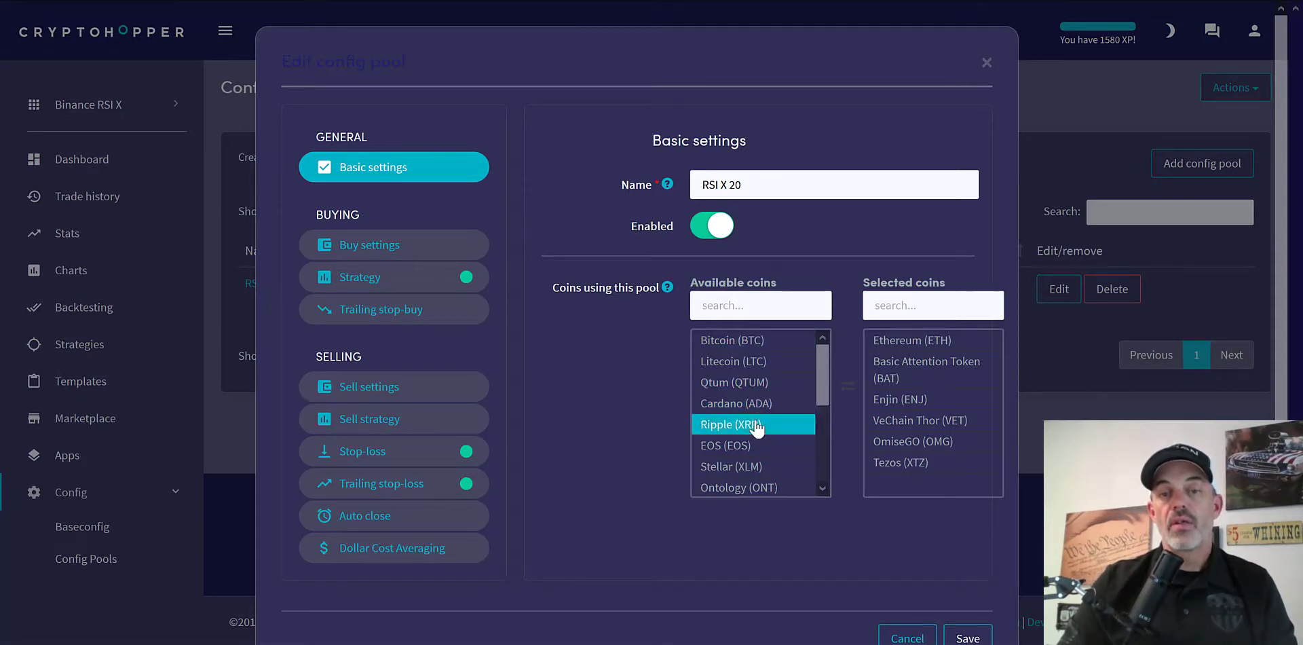
{"action": "scroll", "coordinate": [753, 424], "scroll_direction": "down", "scroll_amount": 4}
{"action": "scroll", "coordinate": [780, 374], "scroll_direction": "up", "scroll_amount": 4}
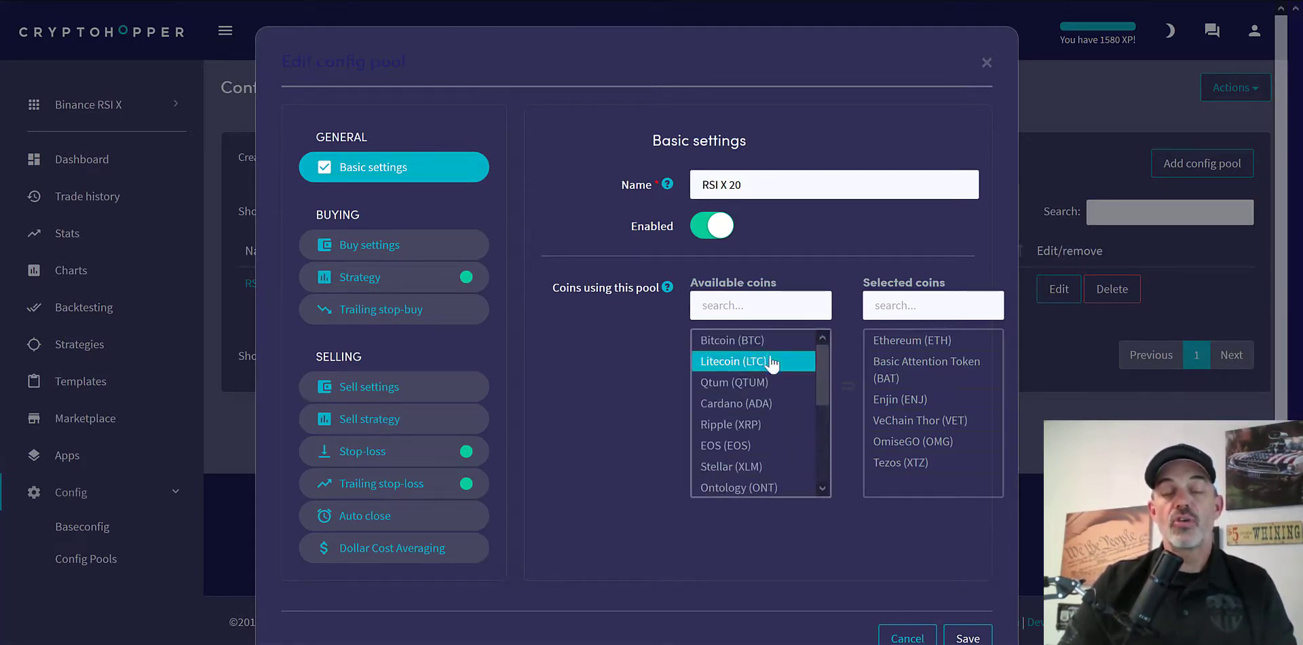
{"action": "left_click", "coordinate": [736, 382]}
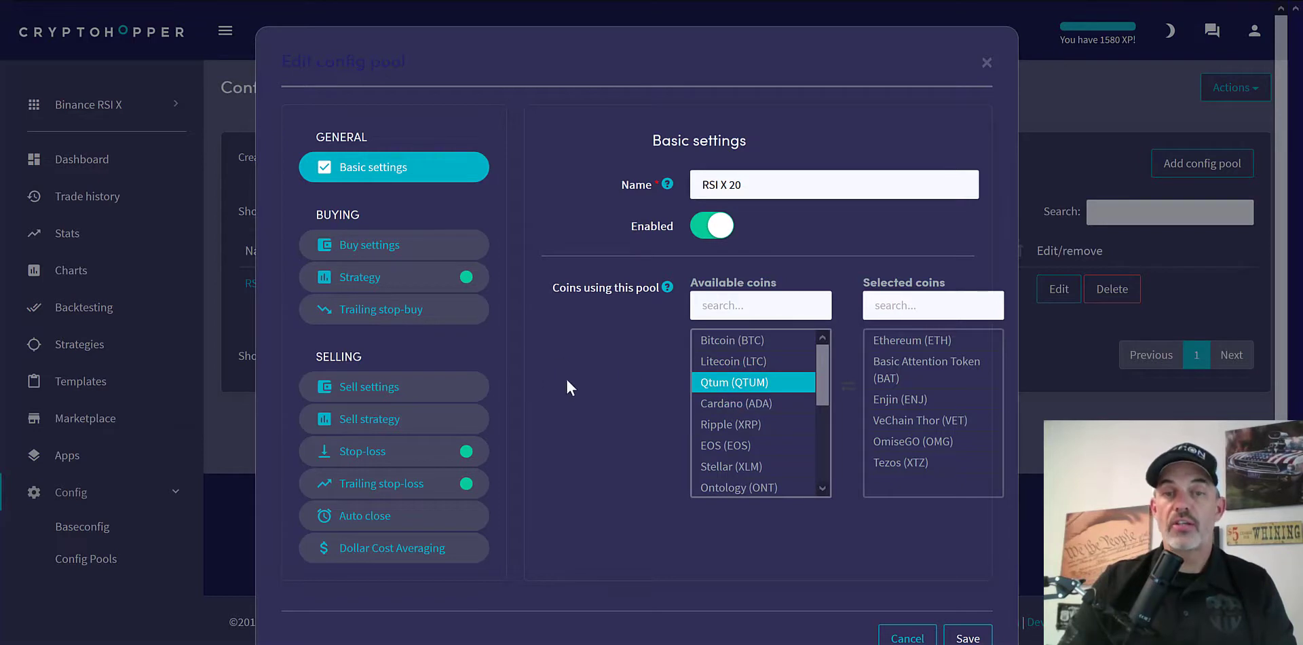
{"action": "left_click", "coordinate": [733, 339]}
{"action": "left_click", "coordinate": [747, 360]}
{"action": "scroll", "coordinate": [818, 407], "scroll_direction": "down", "scroll_amount": 1}
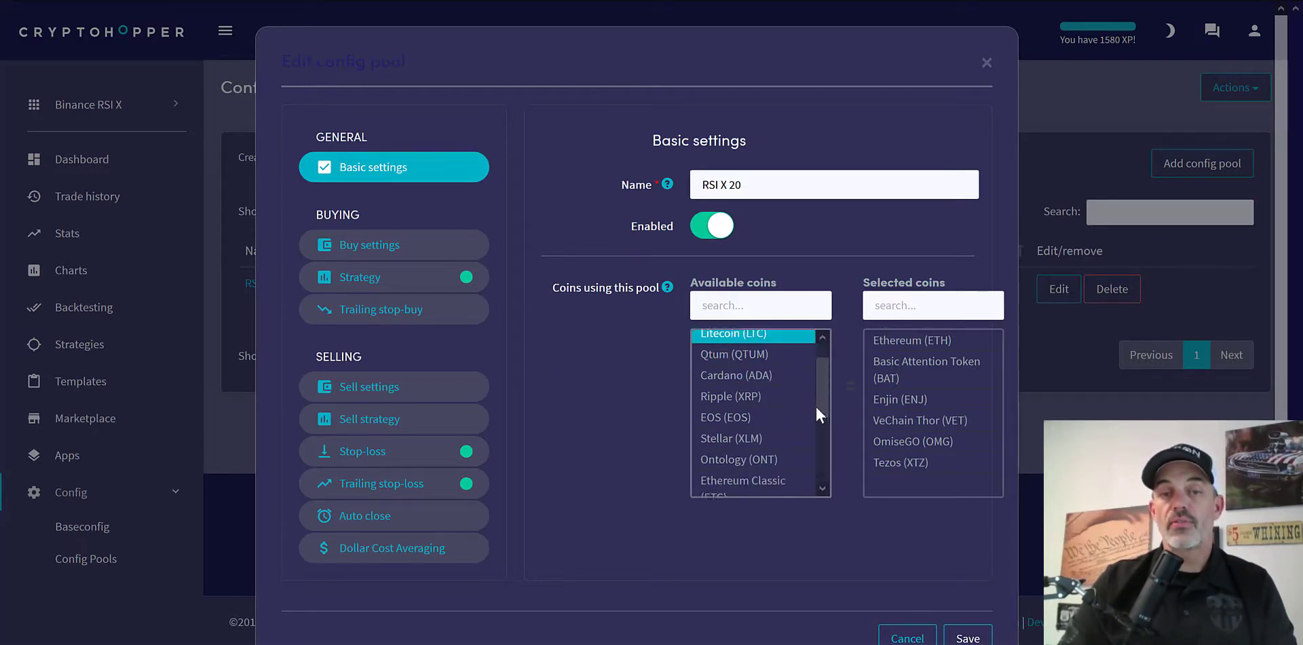
{"action": "scroll", "coordinate": [819, 428], "scroll_direction": "down", "scroll_amount": 3}
{"action": "left_click", "coordinate": [752, 401]}
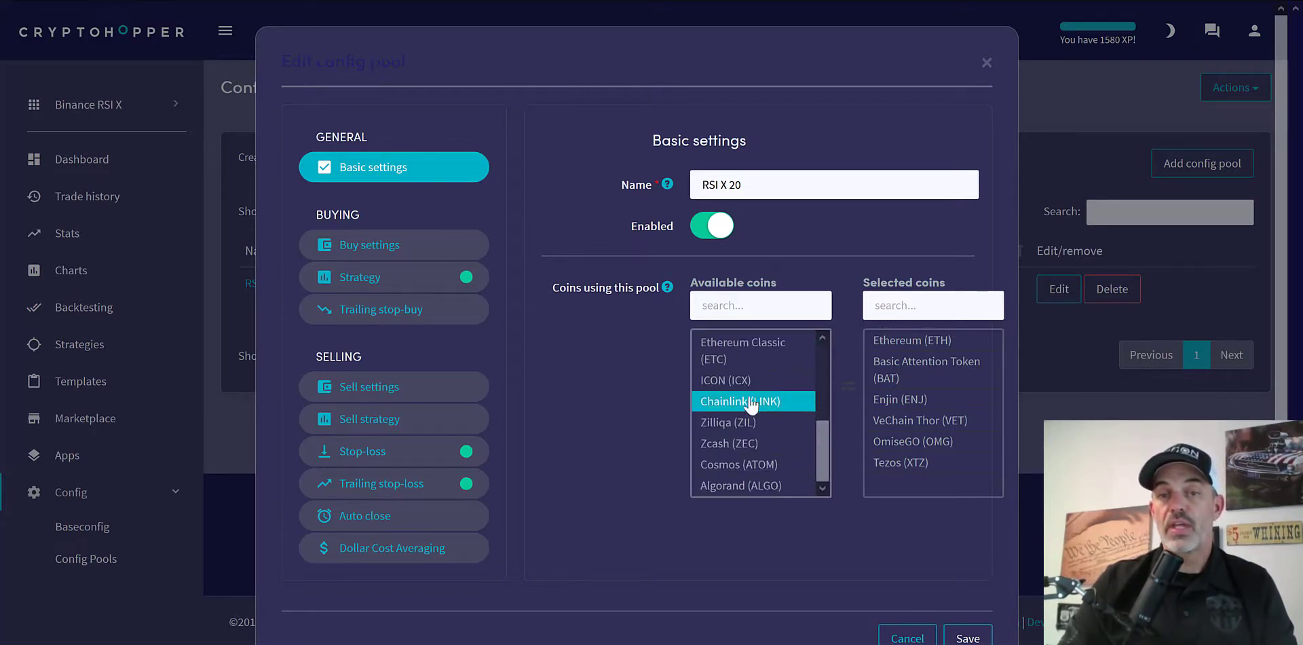
Step: Remove ENJ from the selected coins and bring up the pool's buy settings
{"action": "left_click", "coordinate": [914, 400]}
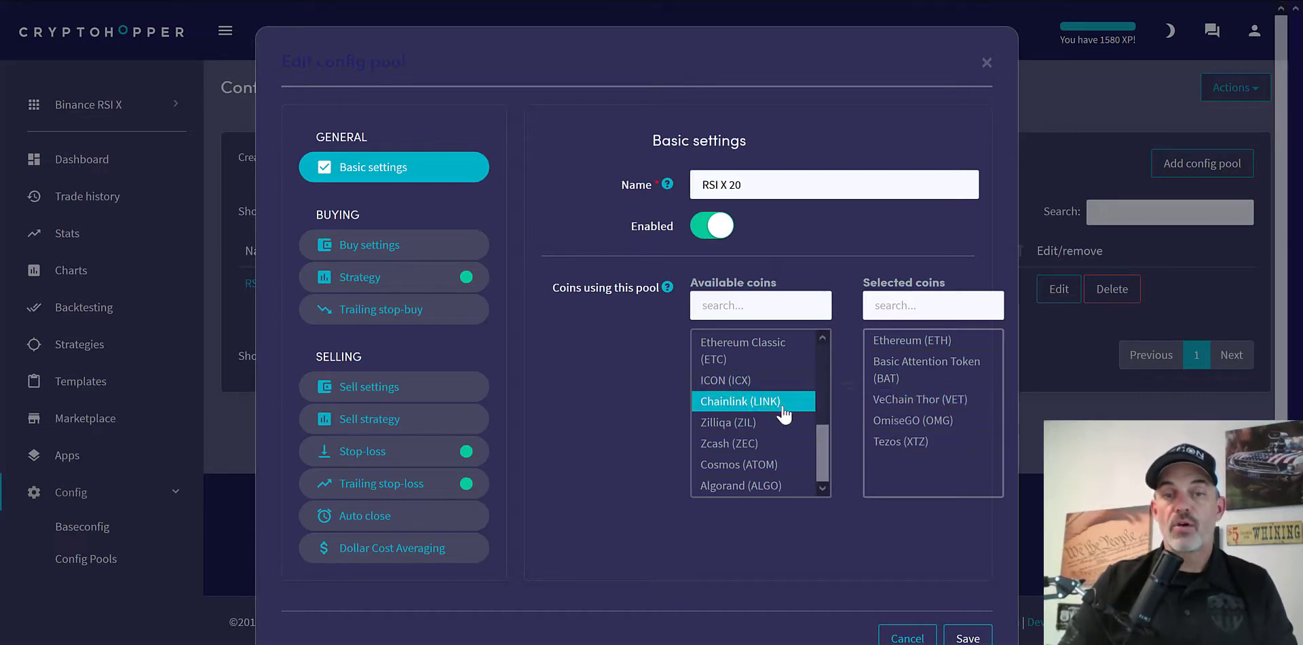
{"action": "left_click_drag", "start_coordinate": [824, 442], "coordinate": [821, 340]}
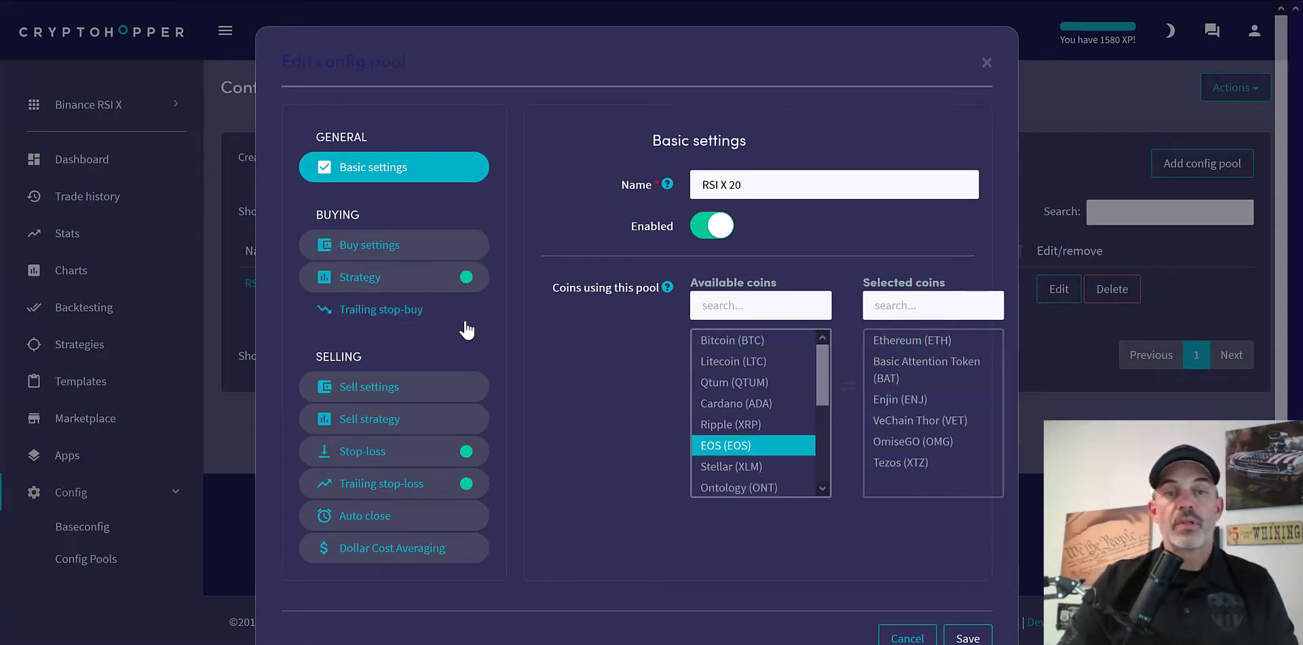
{"action": "left_click", "coordinate": [401, 246]}
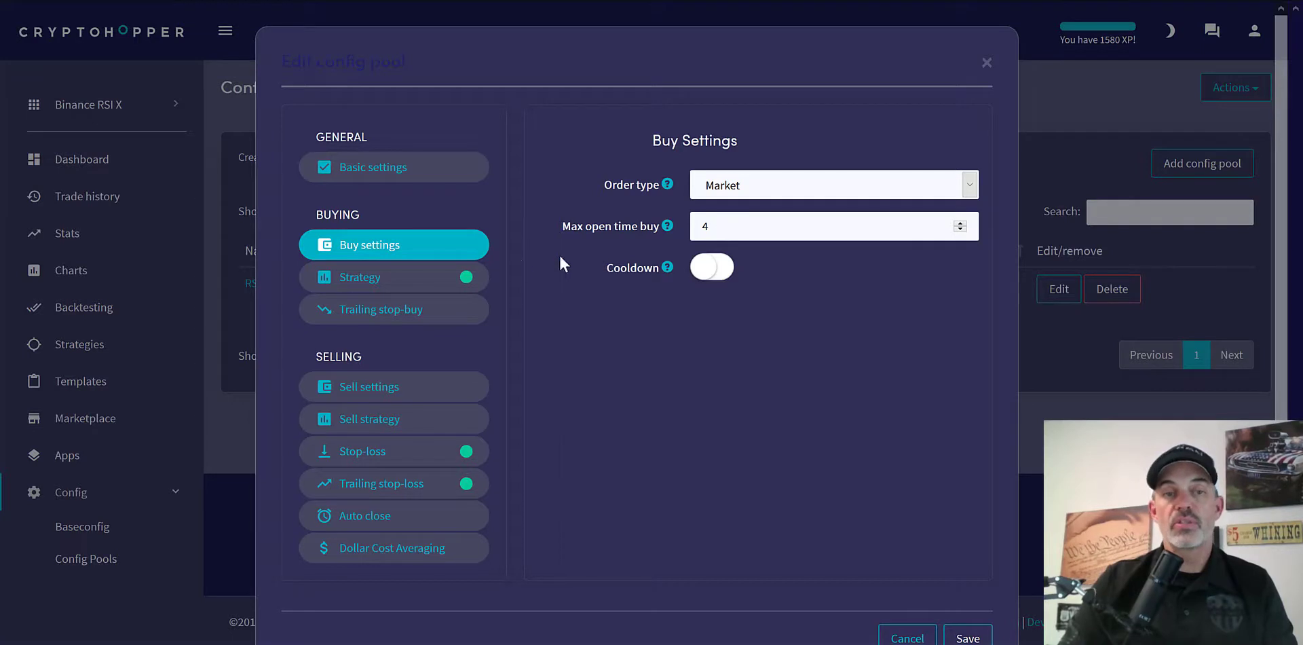
Step: Confirm RSI X 20 as the pool's strategy and review its trailing stop-buy setting
{"action": "left_click", "coordinate": [387, 280]}
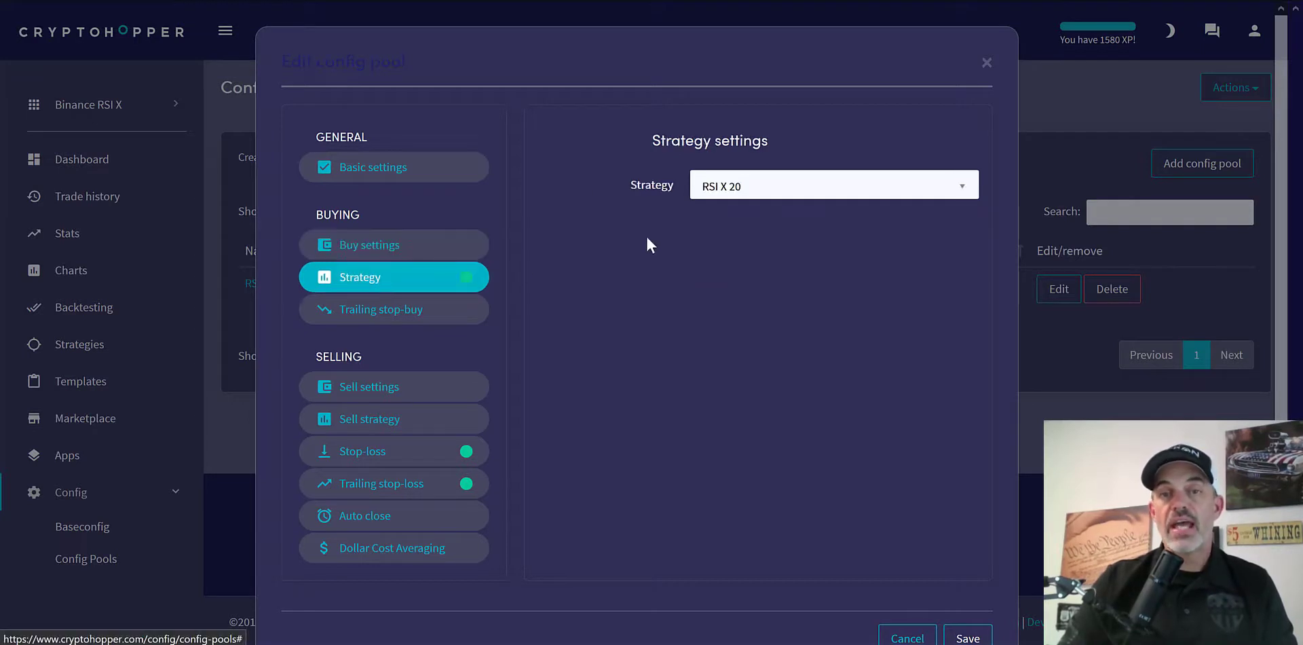
{"action": "left_click", "coordinate": [966, 187]}
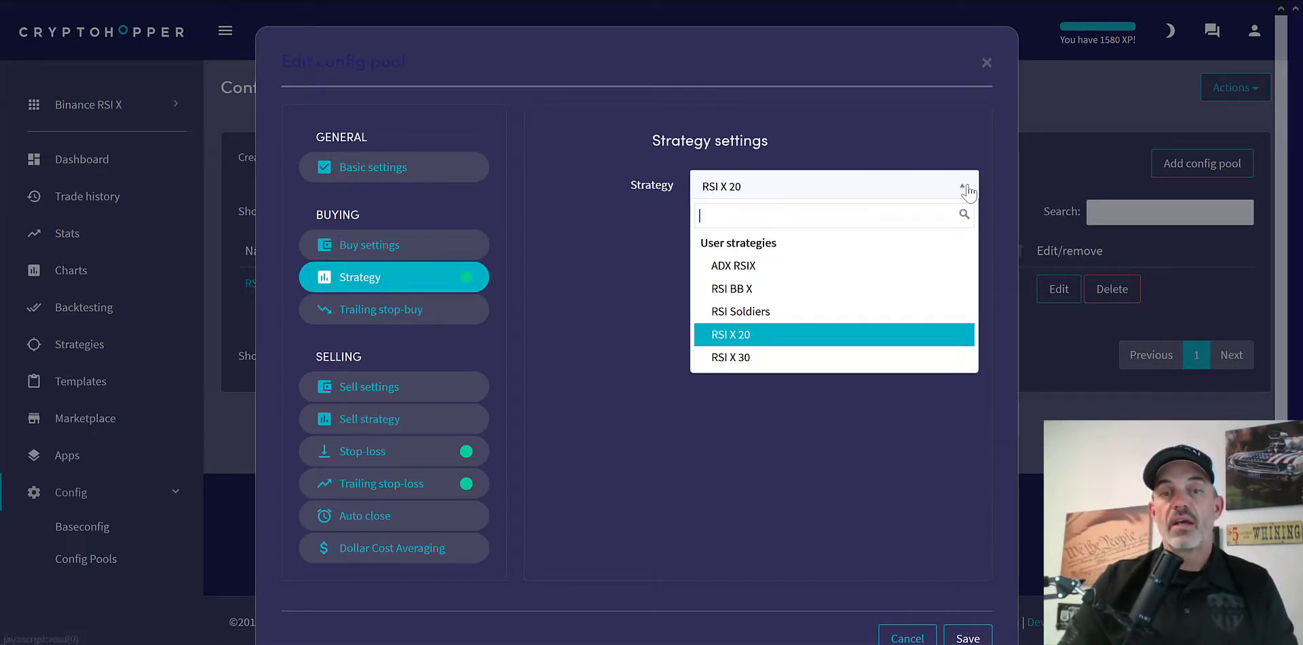
{"action": "left_click", "coordinate": [774, 335]}
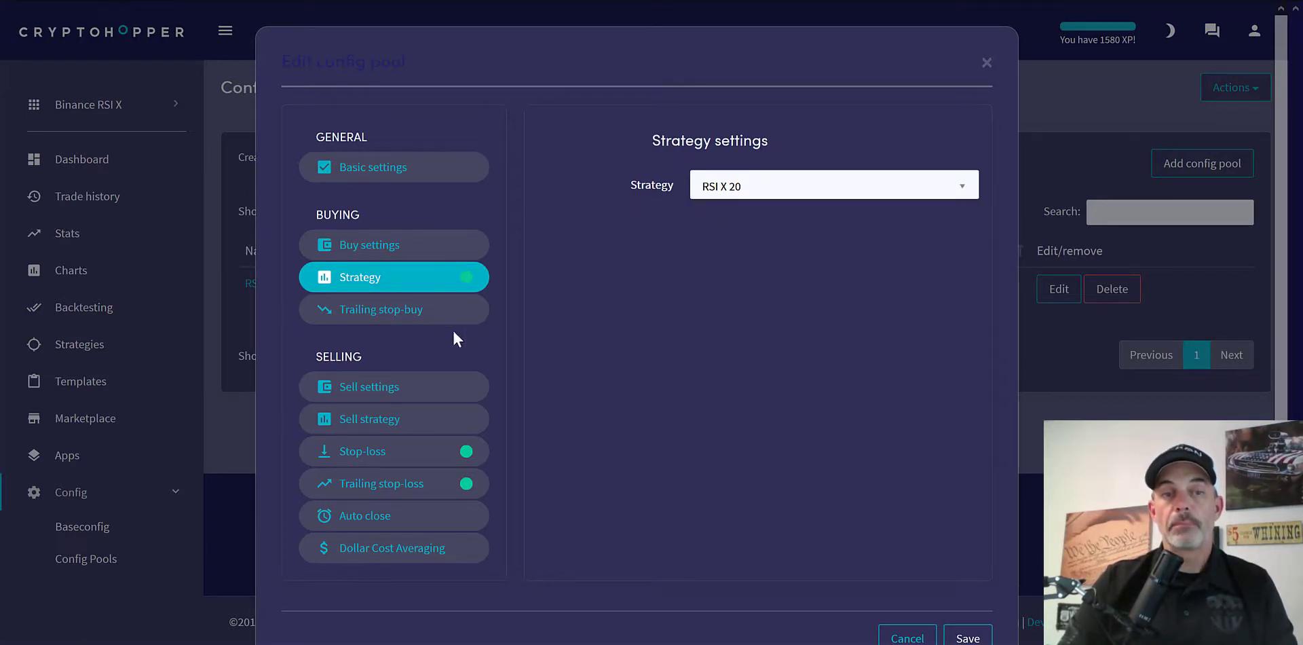
{"action": "left_click", "coordinate": [407, 311]}
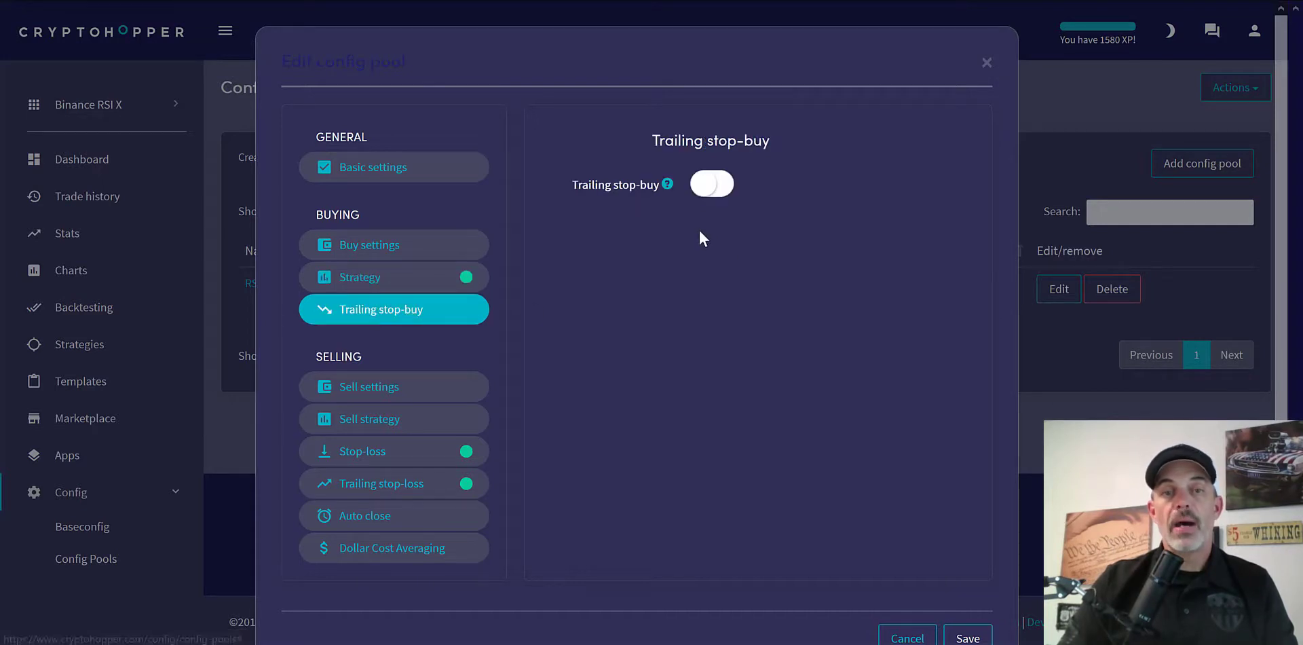
Step: Review the sell strategy, stop-loss 1.09, trailing stop-loss .4 armed at 2.49, auto close and DCA (off)
{"action": "left_click", "coordinate": [417, 389]}
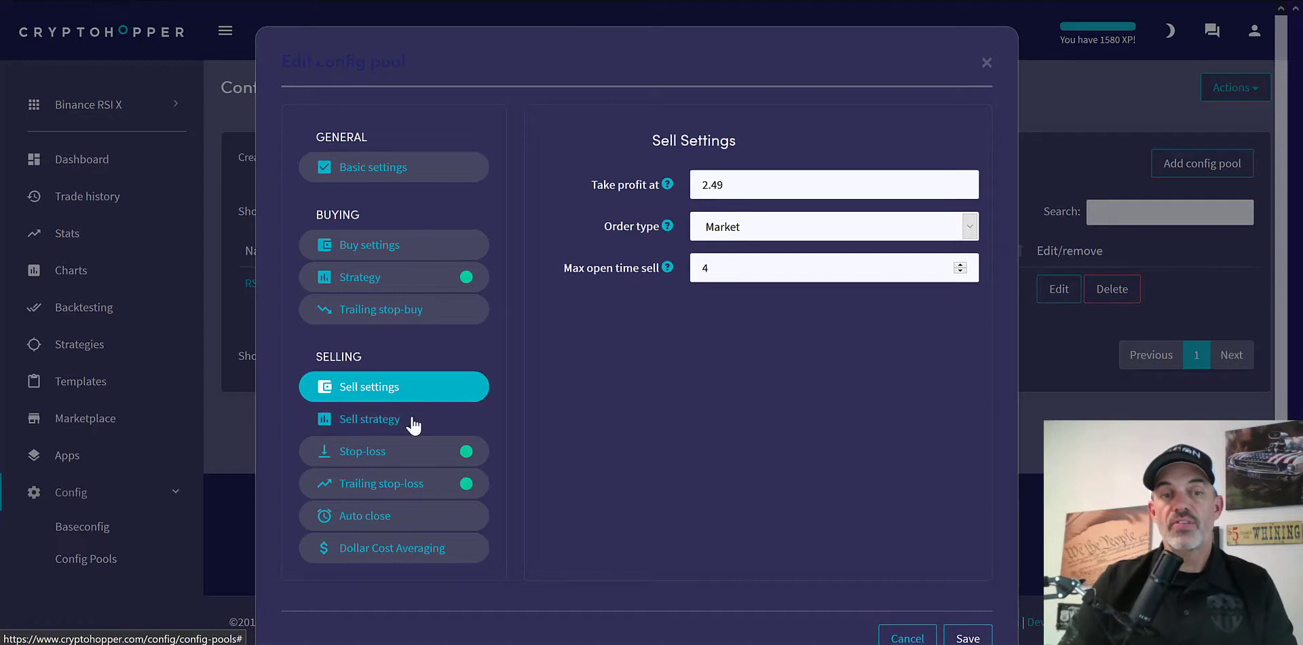
{"action": "left_click", "coordinate": [414, 423]}
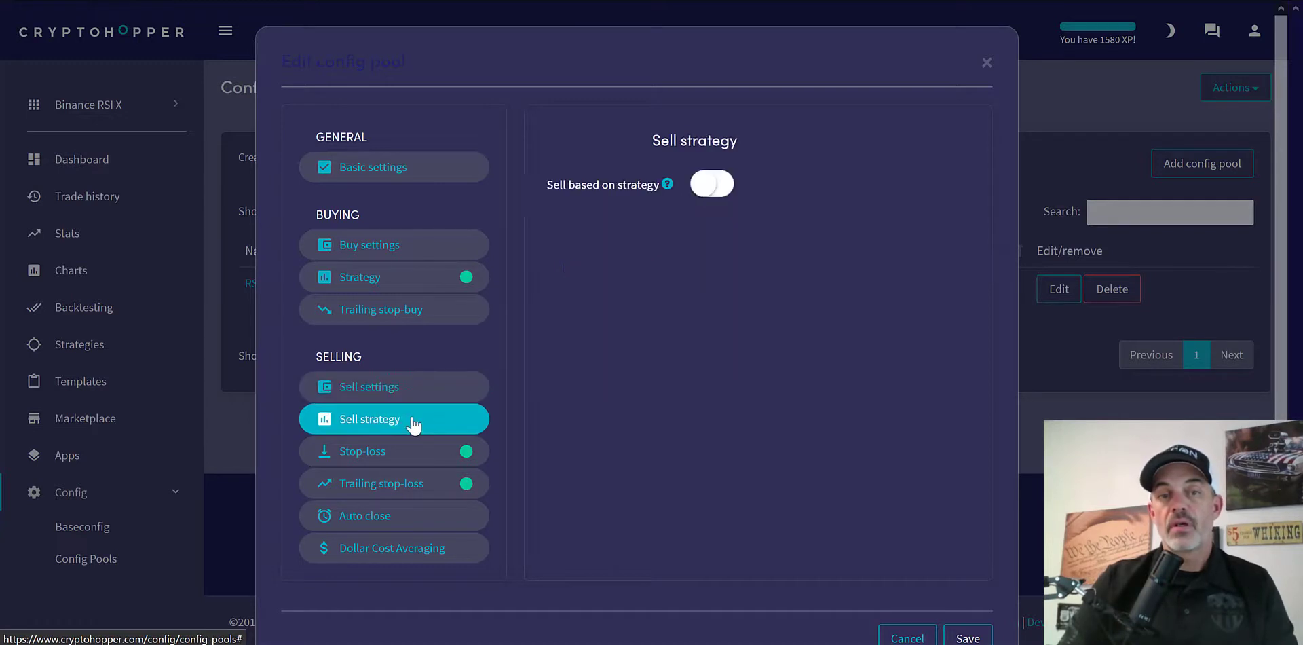
{"action": "left_click", "coordinate": [392, 454]}
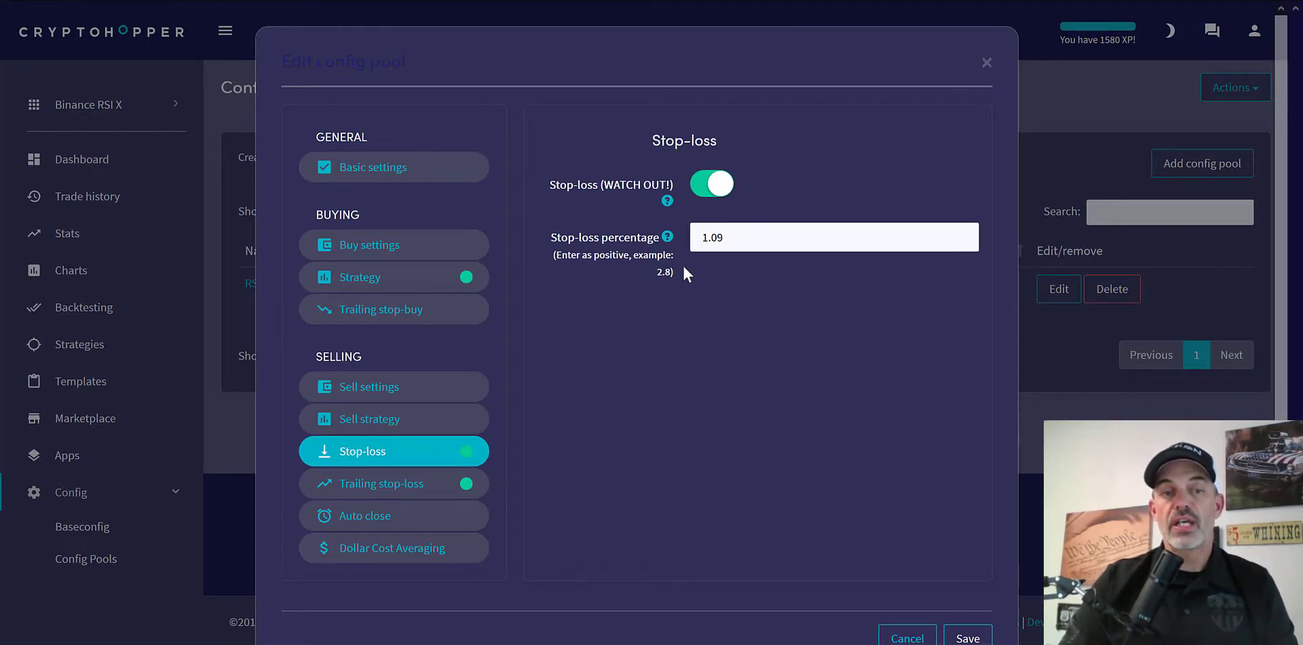
{"action": "left_click", "coordinate": [404, 488]}
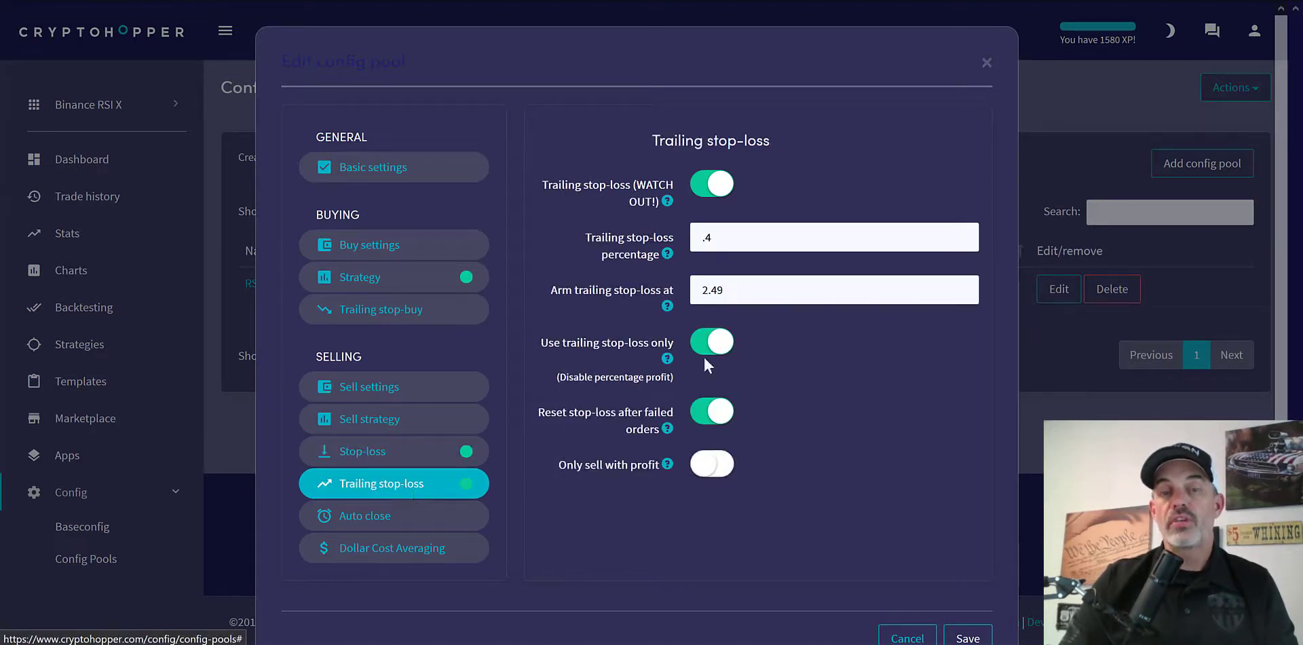
{"action": "left_click_drag", "start_coordinate": [749, 290], "coordinate": [685, 283]}
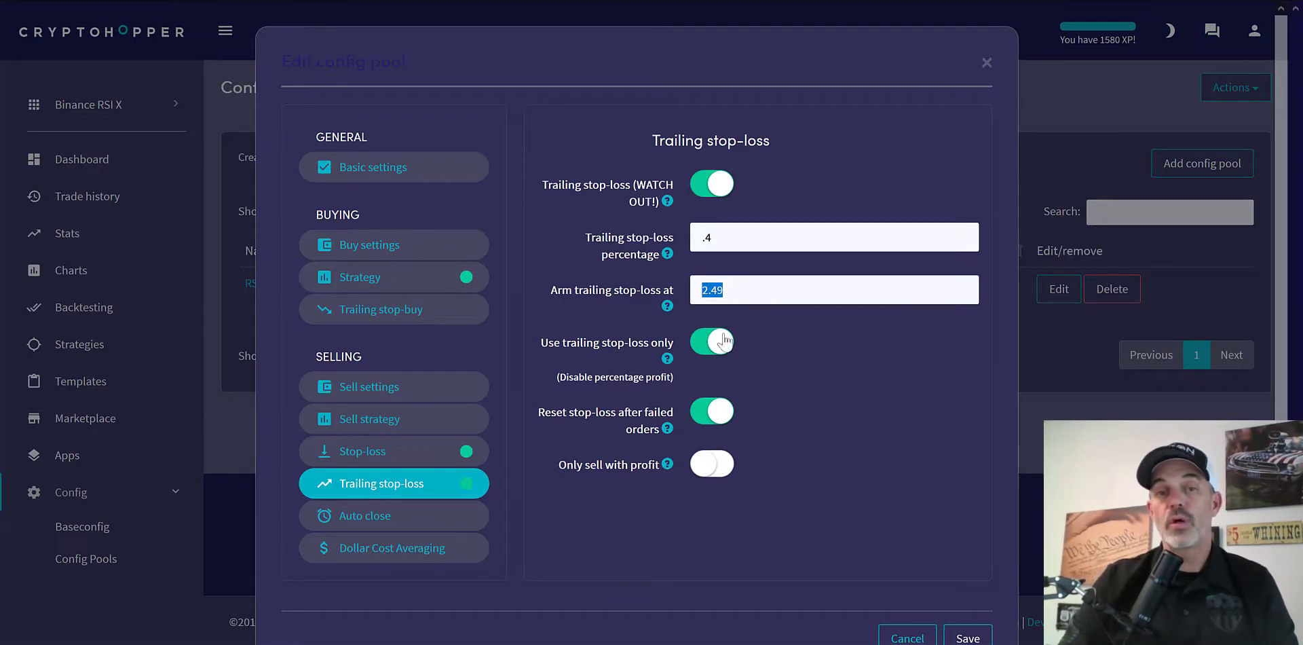
{"action": "left_click", "coordinate": [447, 523]}
{"action": "left_click", "coordinate": [442, 550]}
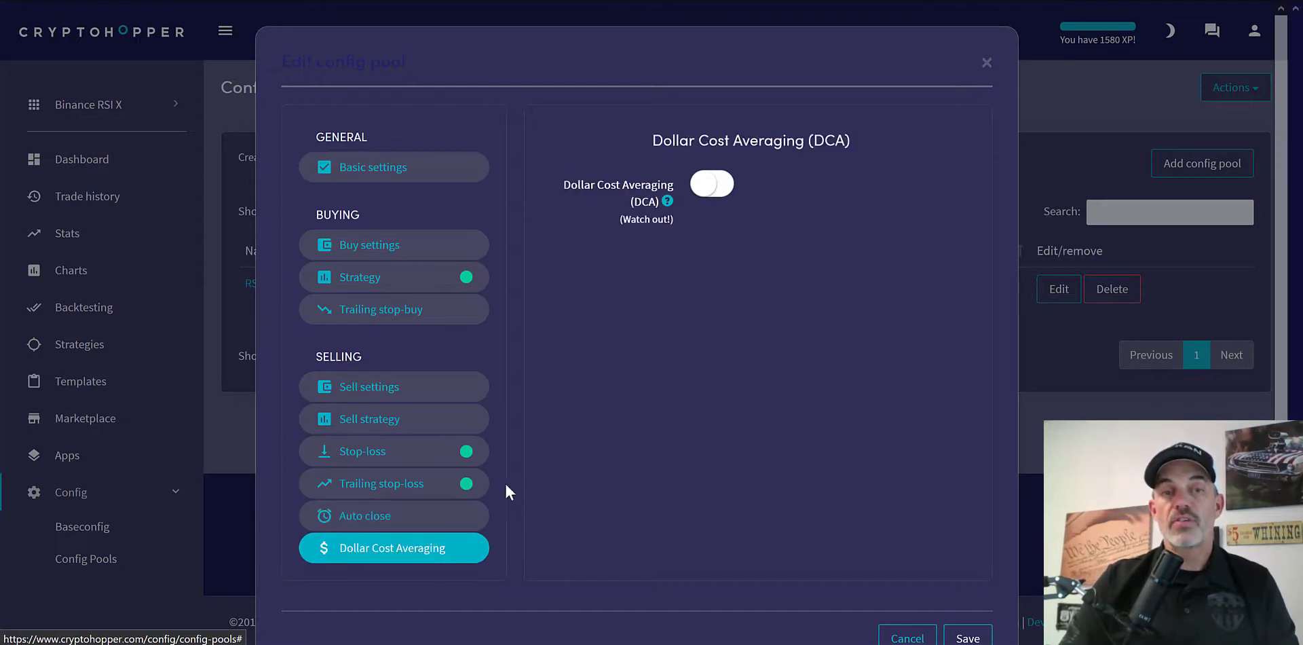
Step: Close the pool editor and scroll the dashboard down to the Current Target signals
{"action": "key", "text": "Escape"}
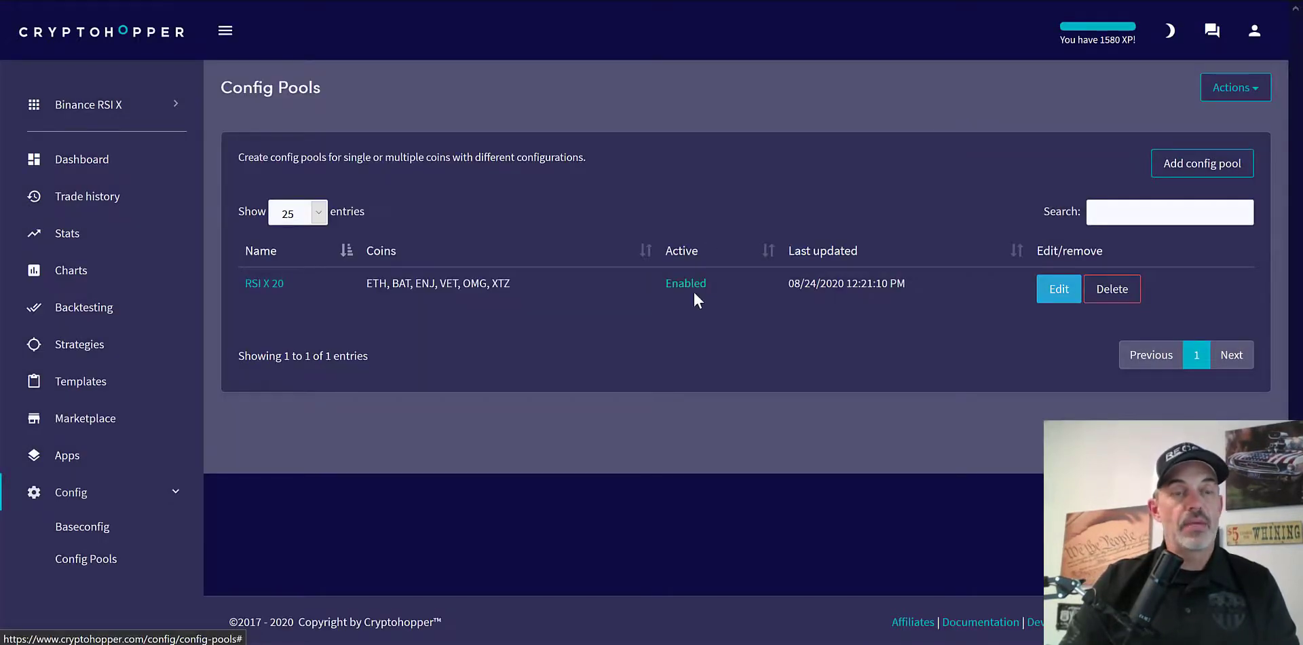
{"action": "left_click", "coordinate": [97, 163]}
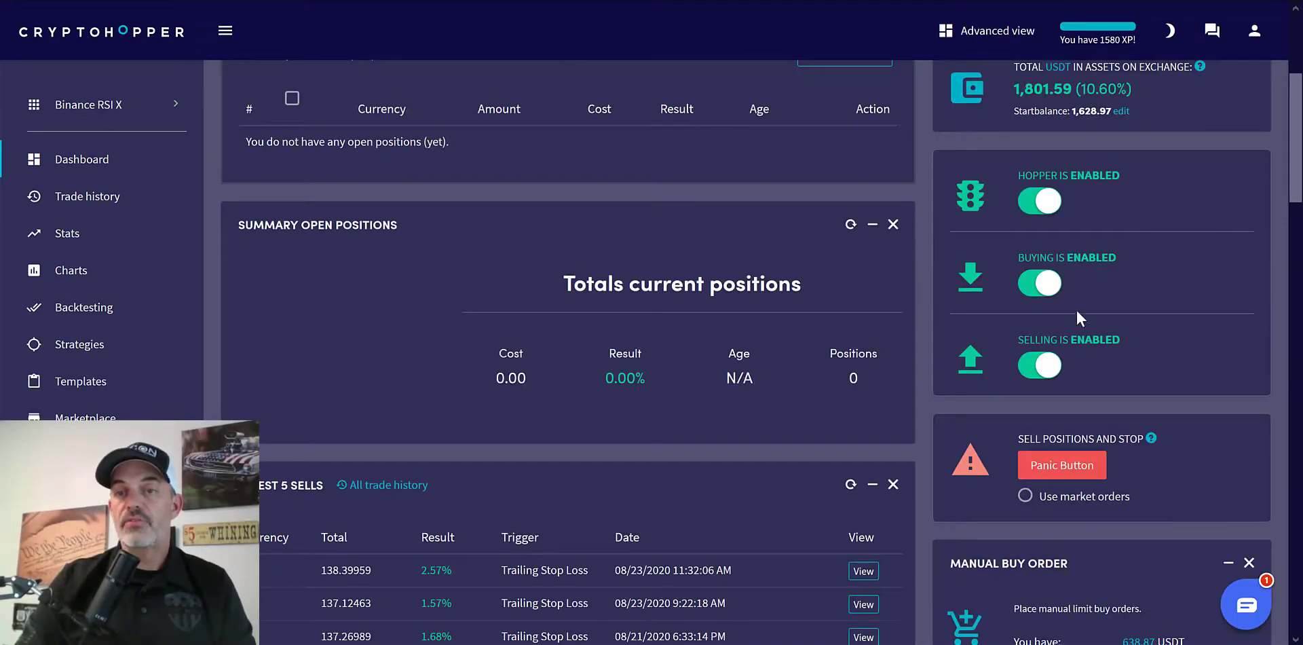
{"action": "left_click_drag", "start_coordinate": [1298, 197], "coordinate": [1299, 349]}
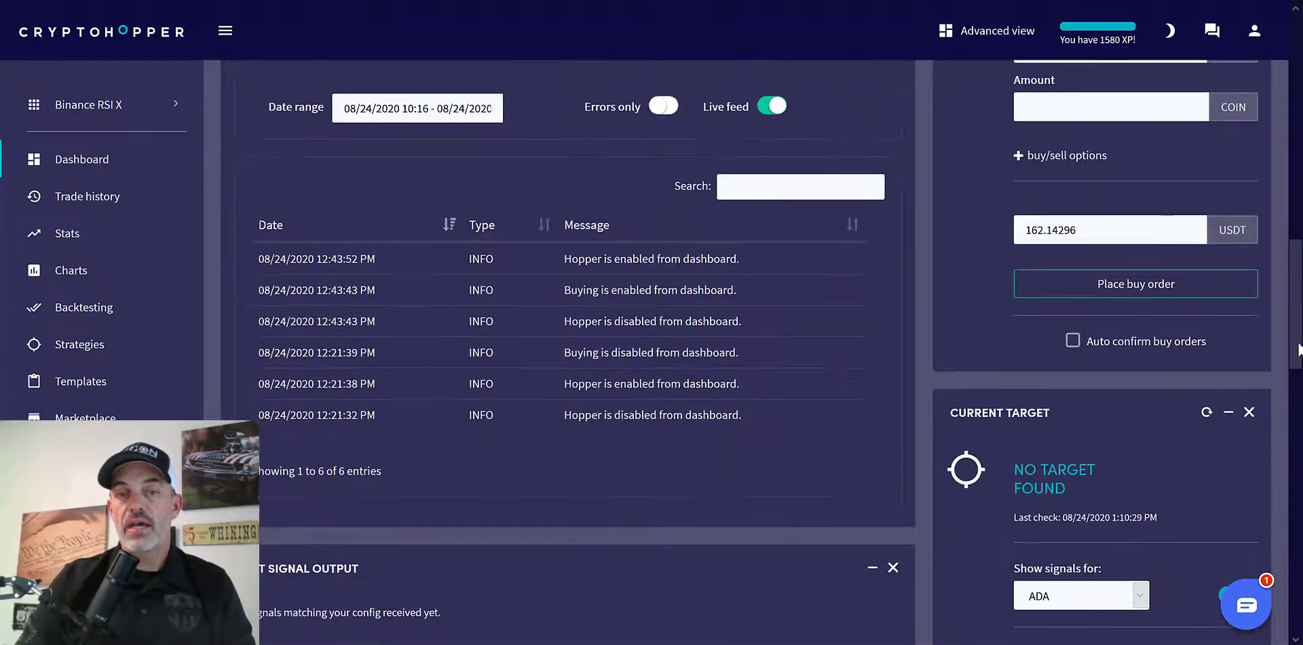
{"action": "scroll", "coordinate": [1167, 375], "scroll_direction": "down", "scroll_amount": 3}
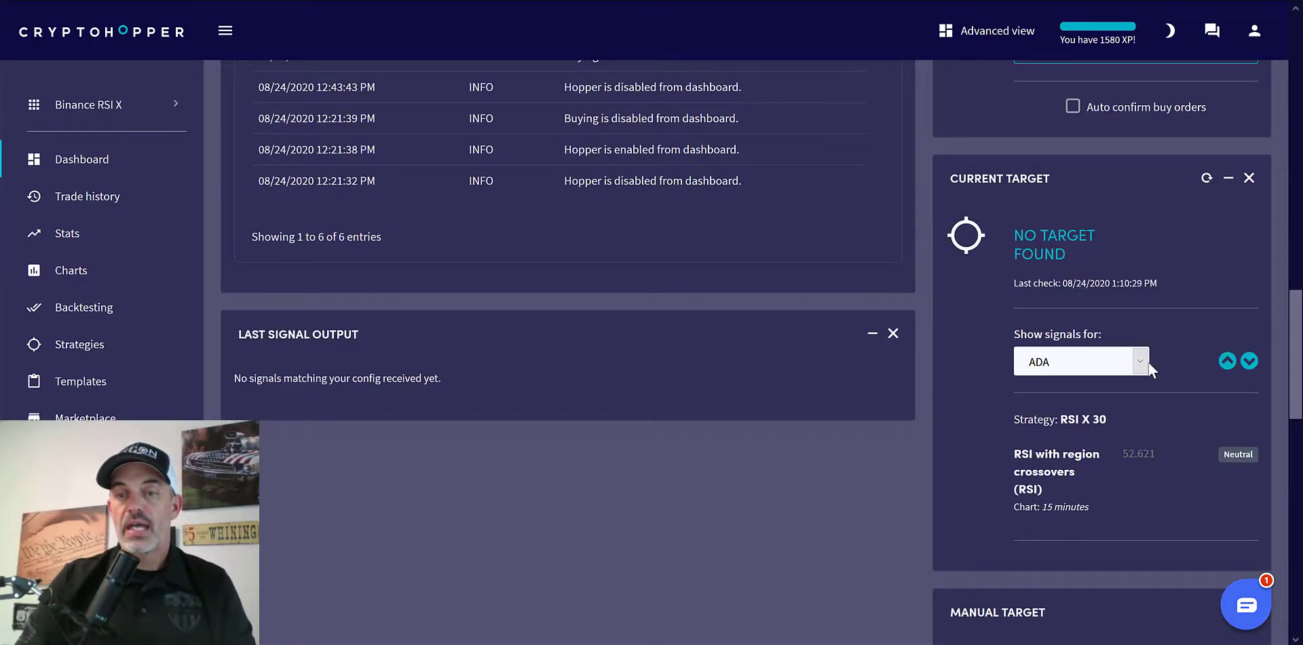
Step: Check the RSI signals coin by coin, from ALGO, ATOM and BAT through ETH
{"action": "left_click", "coordinate": [1250, 362]}
{"action": "left_click", "coordinate": [1249, 362]}
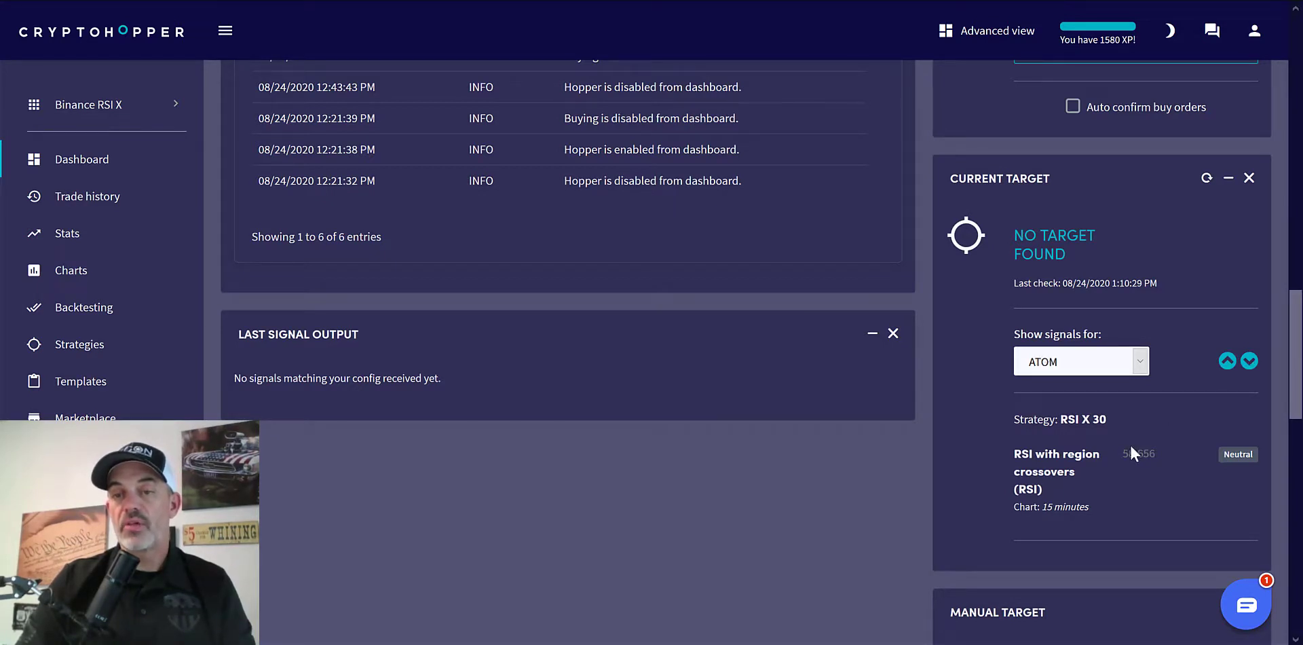
{"action": "left_click", "coordinate": [1250, 362]}
{"action": "left_click", "coordinate": [1250, 362]}
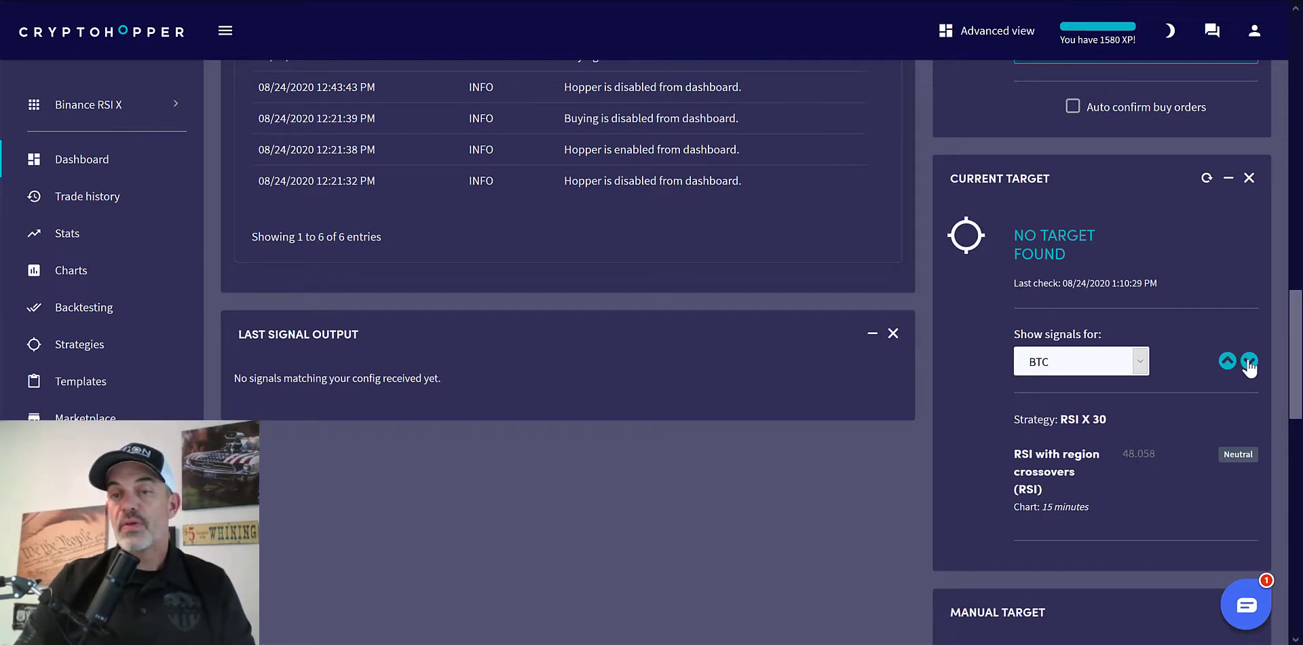
{"action": "left_click", "coordinate": [1250, 362]}
{"action": "left_click", "coordinate": [1249, 362]}
{"action": "left_click", "coordinate": [1249, 362]}
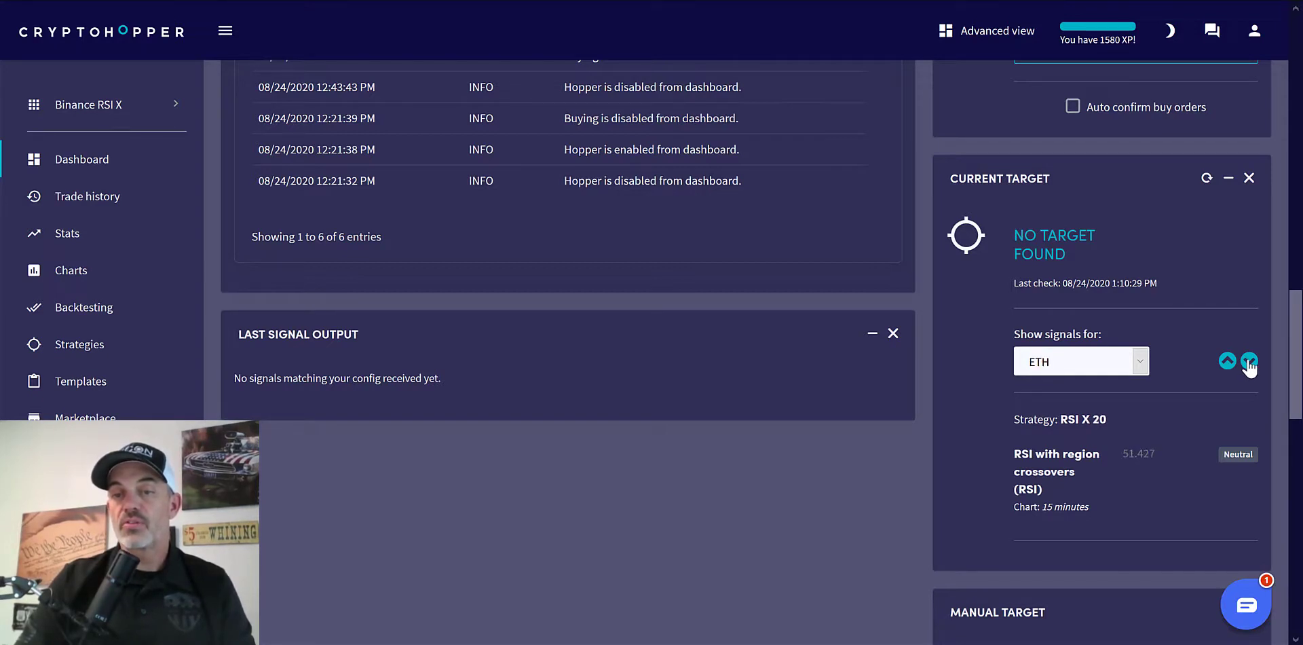
Step: Check the remaining coins' signals through QTUM and ZIL, then return to the dashboard's top
{"action": "left_click", "coordinate": [1250, 361]}
{"action": "left_click", "coordinate": [1250, 362]}
{"action": "left_click", "coordinate": [1250, 361]}
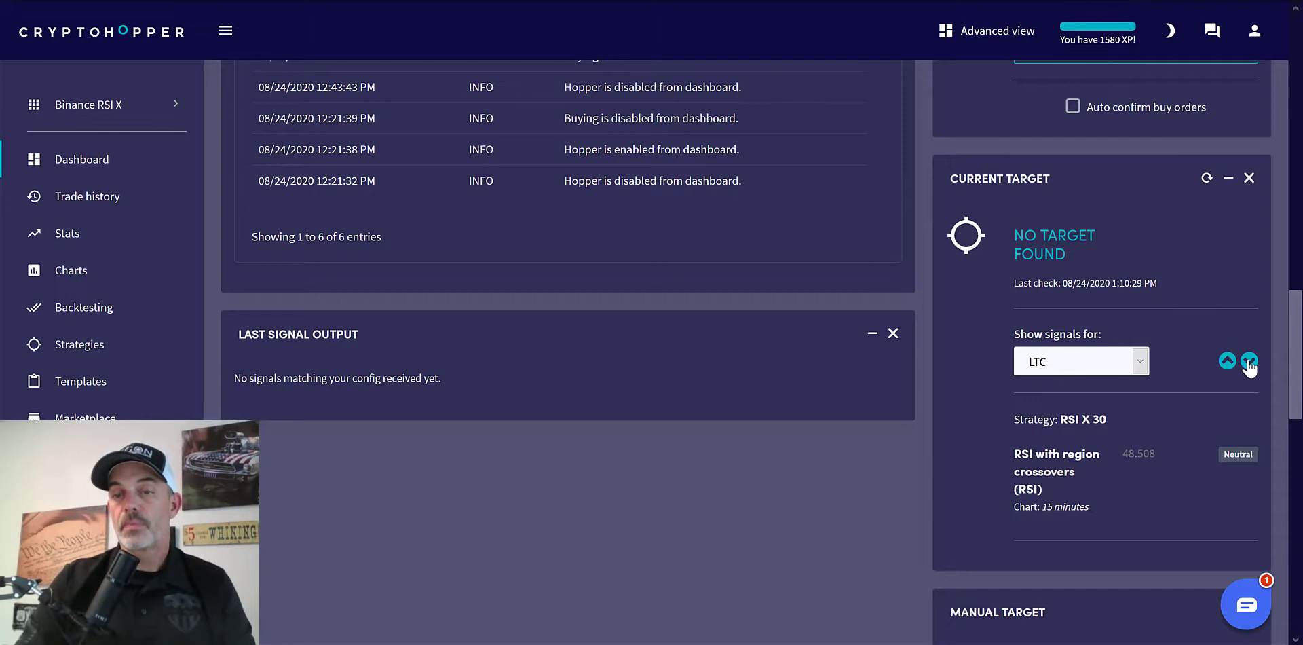
{"action": "left_click", "coordinate": [1250, 362]}
{"action": "left_click", "coordinate": [1250, 362]}
{"action": "left_click", "coordinate": [1249, 361]}
{"action": "left_click", "coordinate": [1250, 362]}
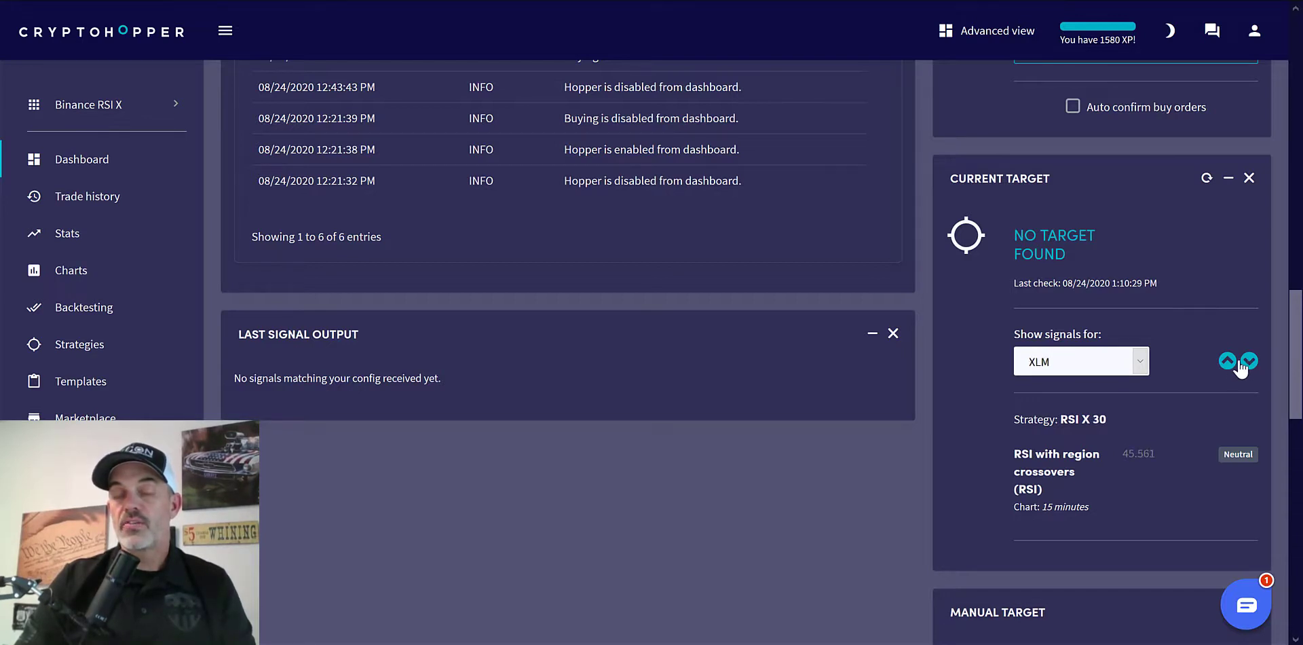
{"action": "left_click", "coordinate": [1227, 361]}
{"action": "left_click", "coordinate": [1227, 361]}
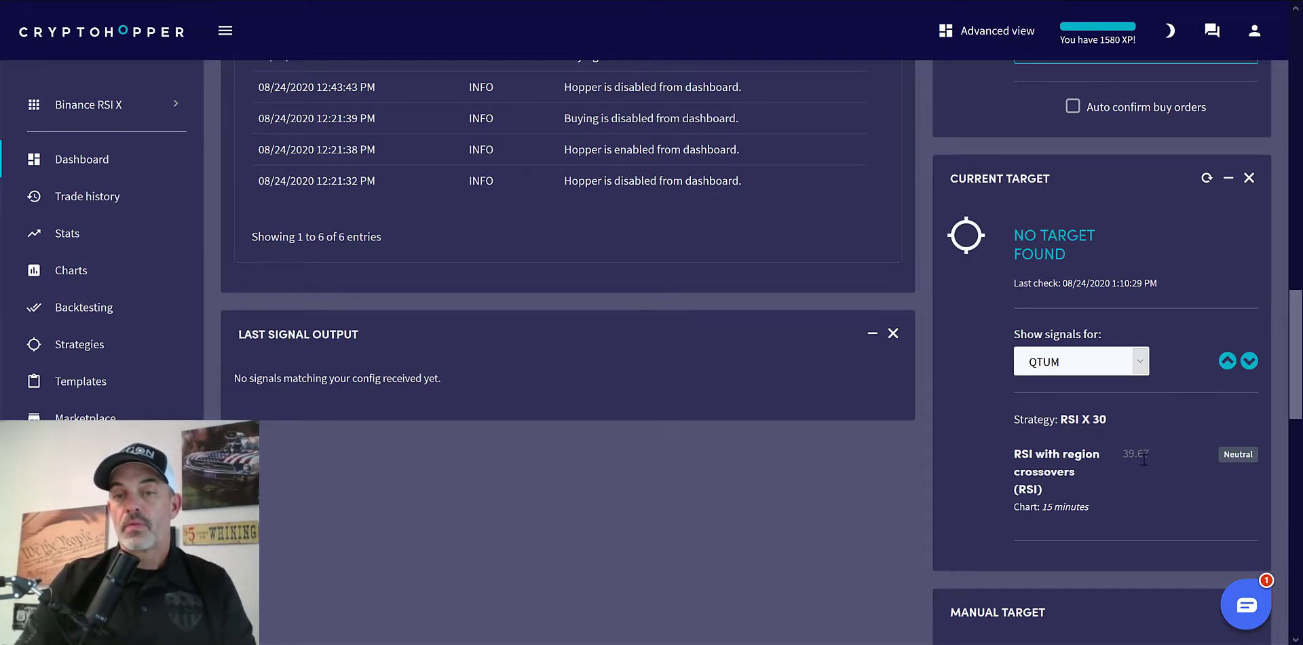
{"action": "left_click_drag", "start_coordinate": [1151, 449], "coordinate": [1110, 445]}
{"action": "left_click", "coordinate": [1190, 417]}
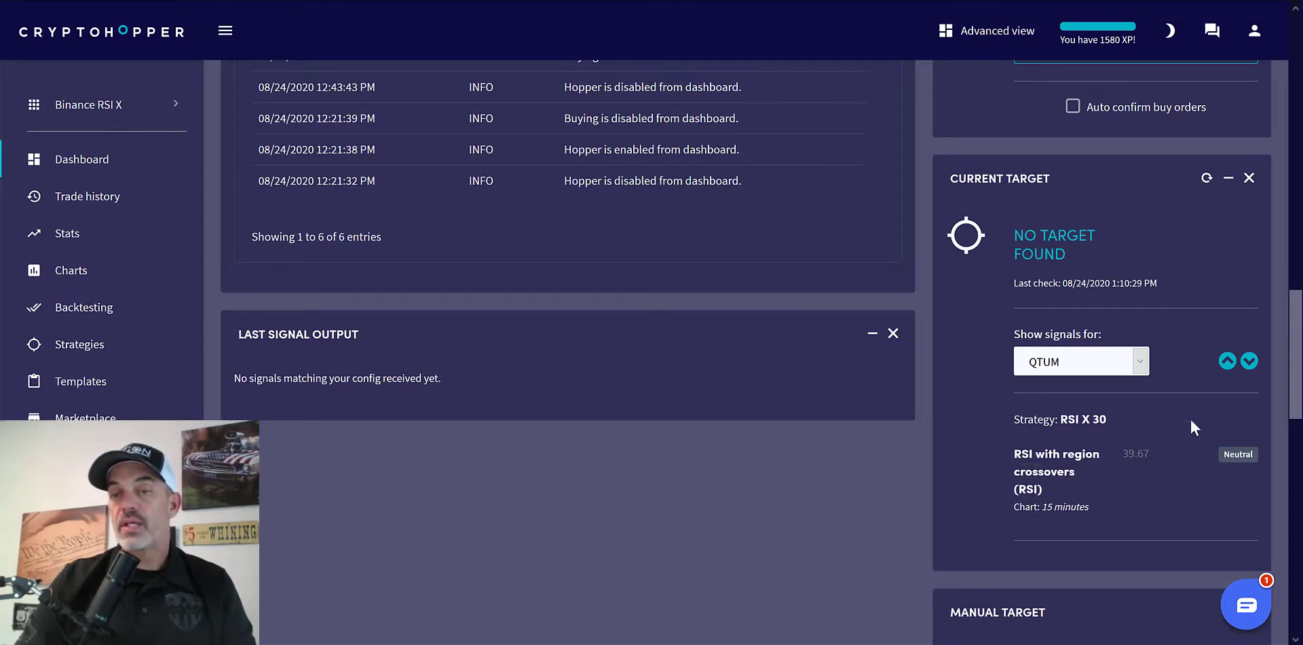
{"action": "left_click", "coordinate": [1250, 361]}
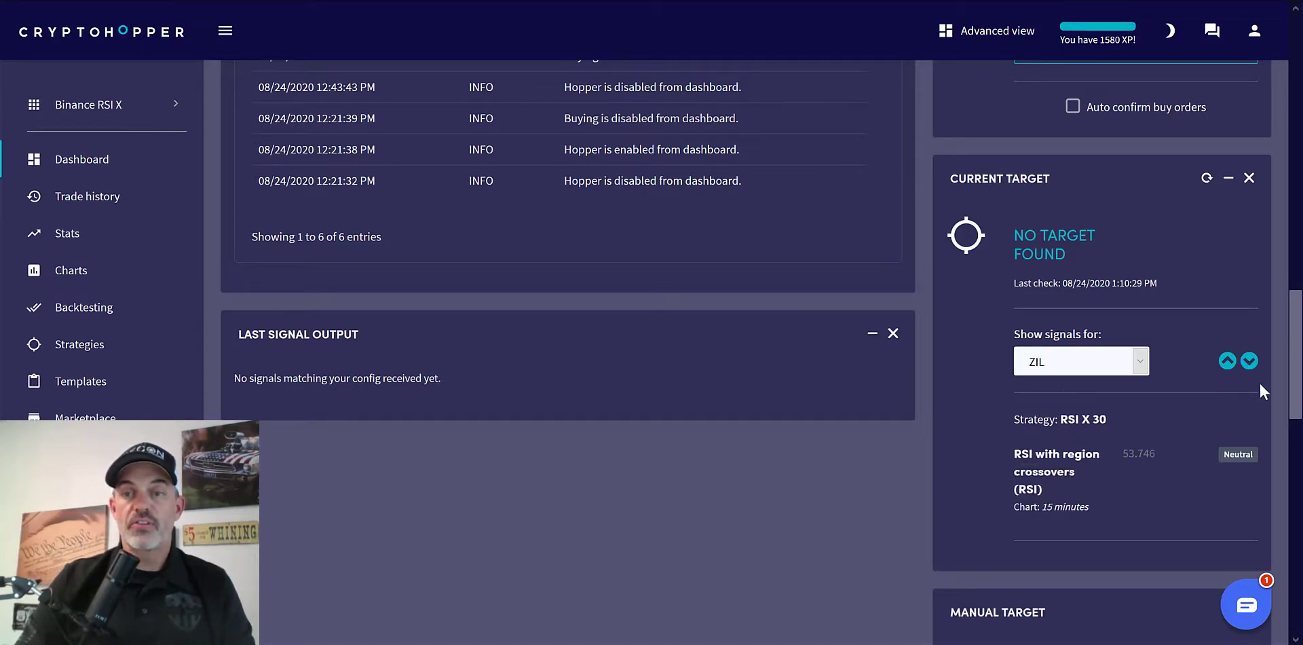
{"action": "left_click_drag", "start_coordinate": [1296, 364], "coordinate": [1269, 69]}
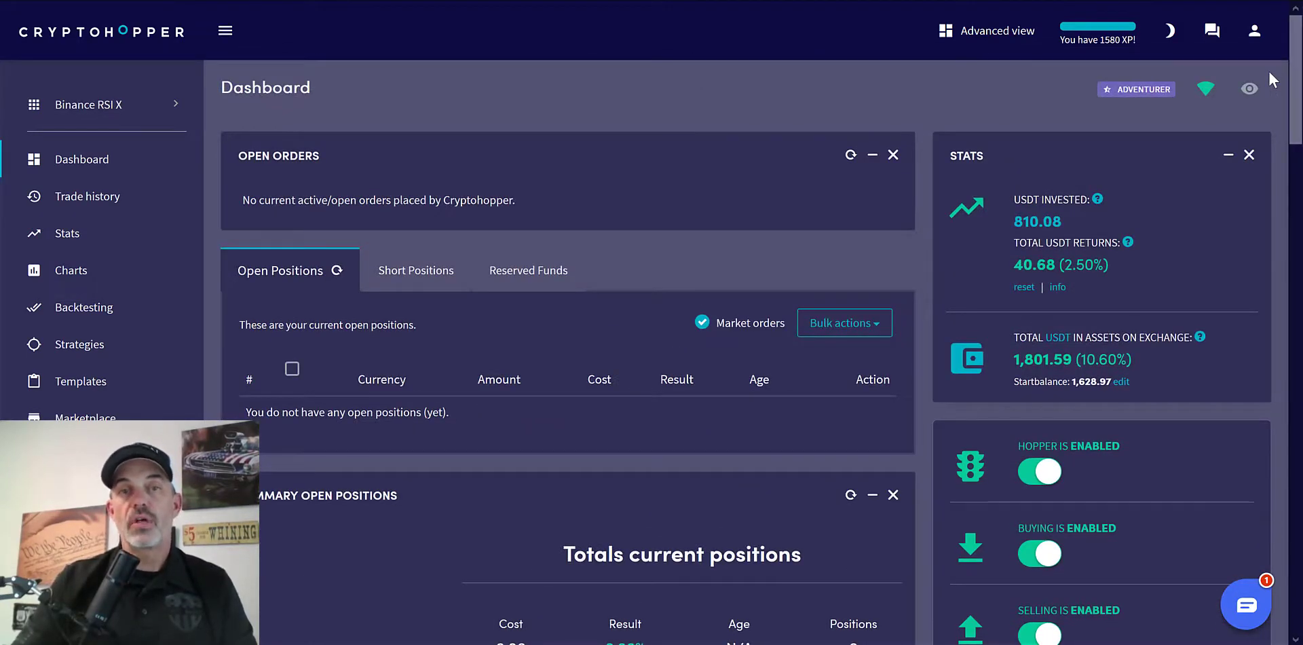